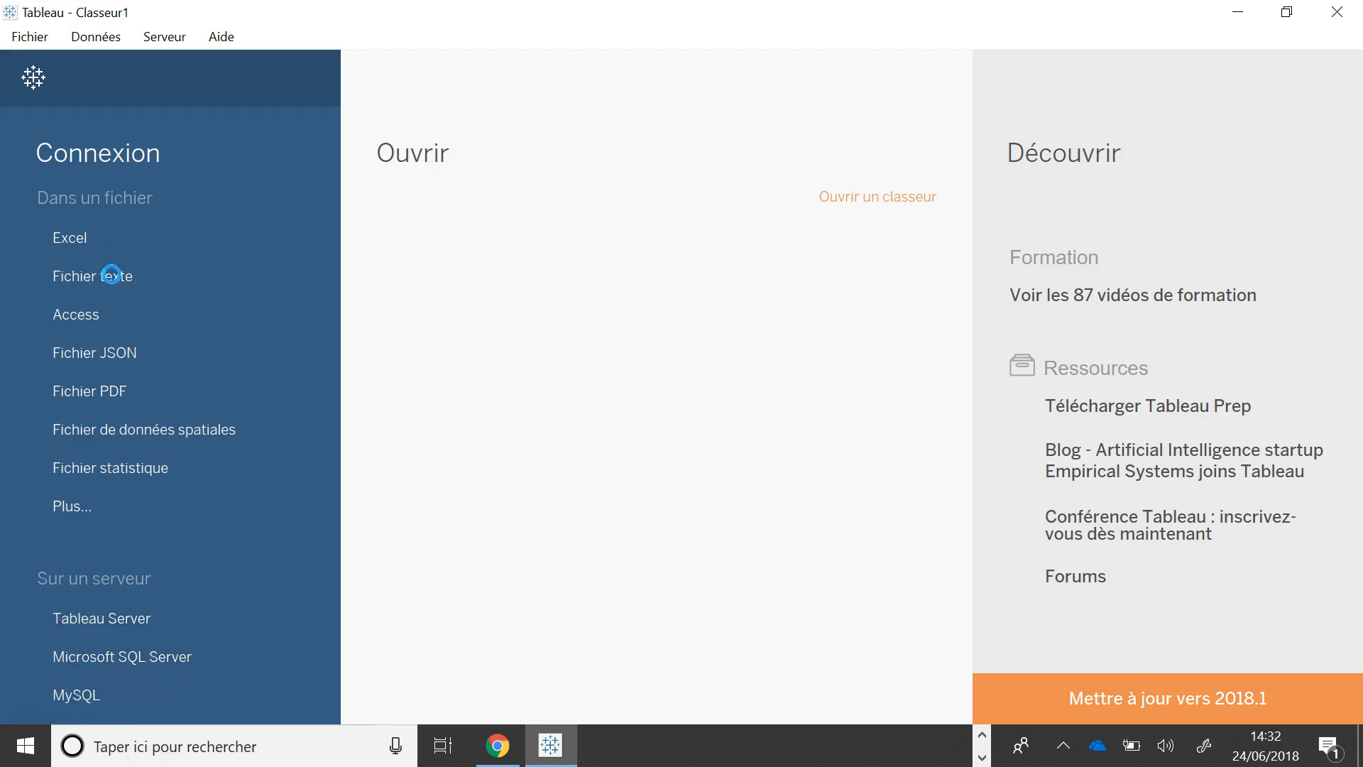
Connect to the text file Ventes_TNP_Automobiles.csv and open the worksheet Feuille 1.
left_click(112, 276)
left_click(254, 199)
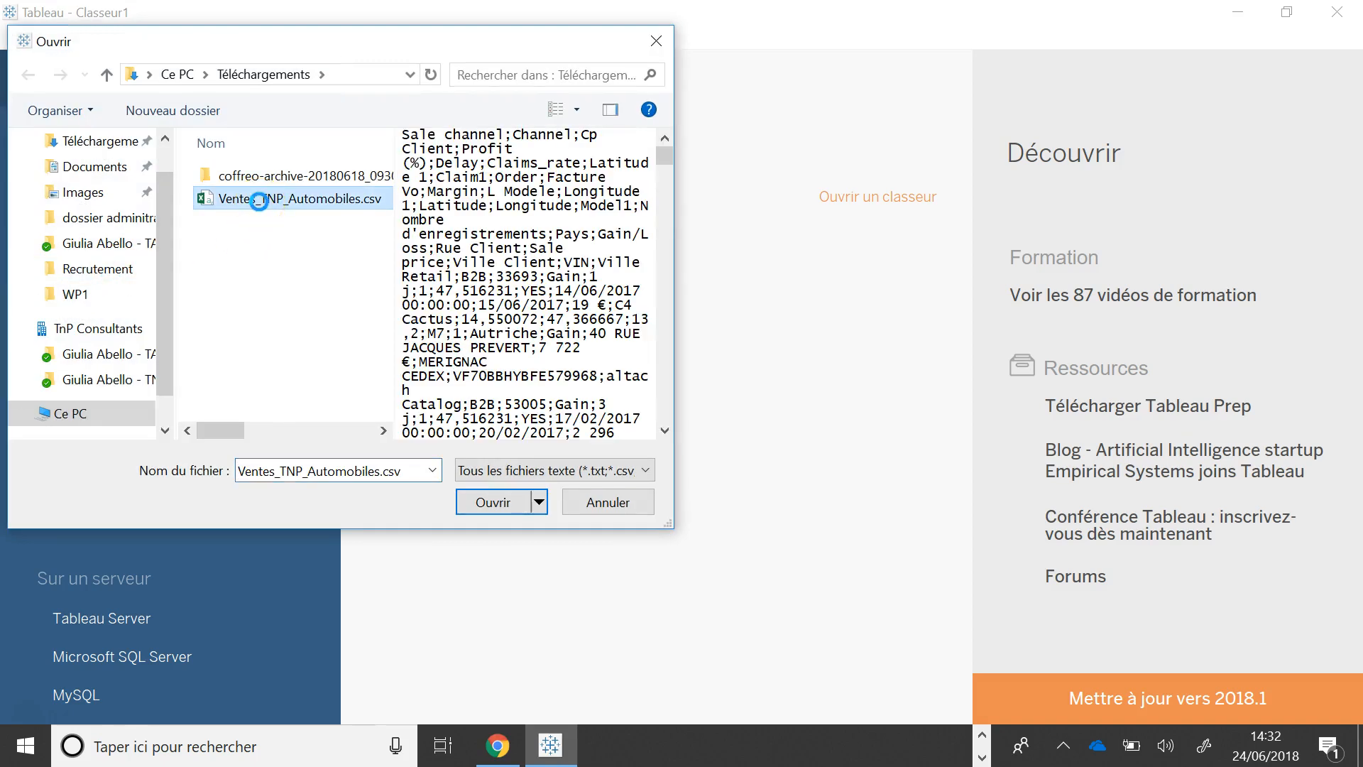
left_click(496, 497)
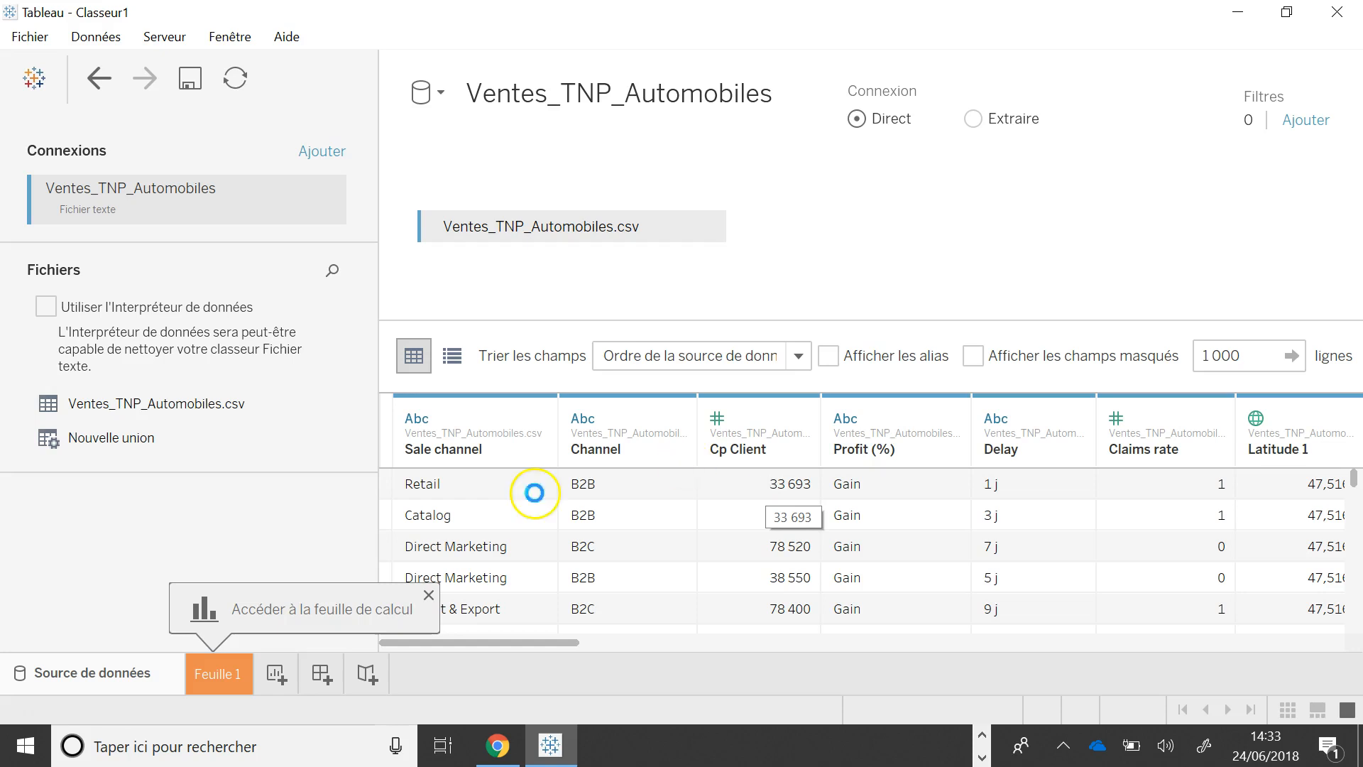
left_click(213, 672)
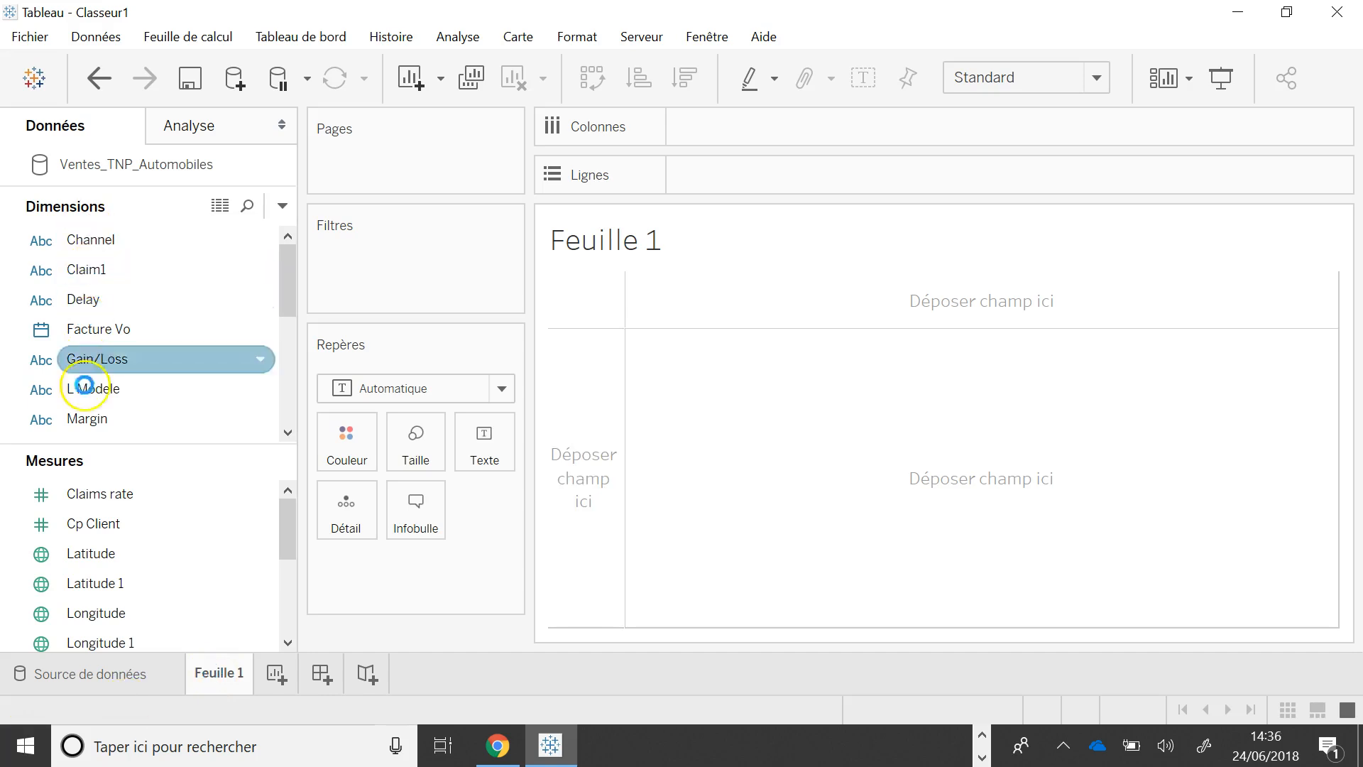
Examine the fields listed under Dimensions and Mesures and their data type icons.
left_click(89, 239)
left_click(67, 390)
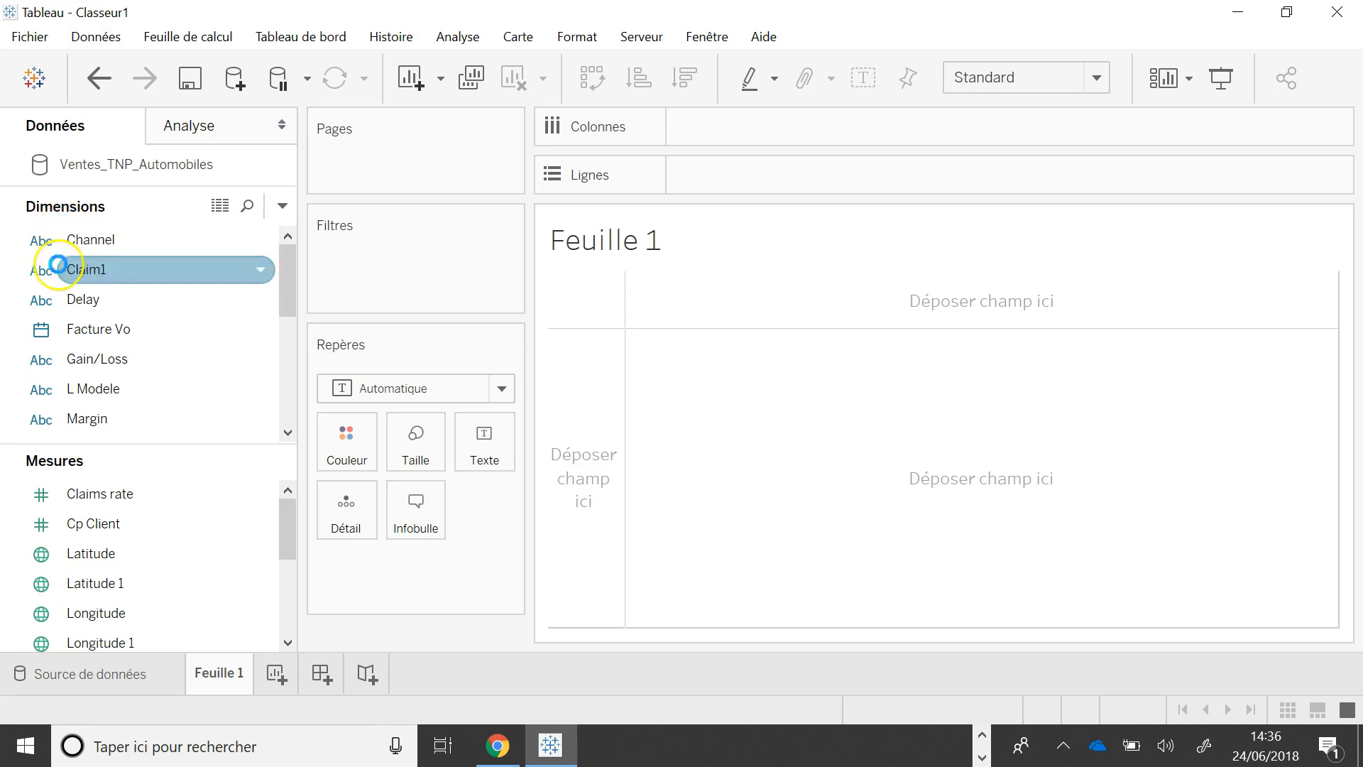
left_click(36, 297)
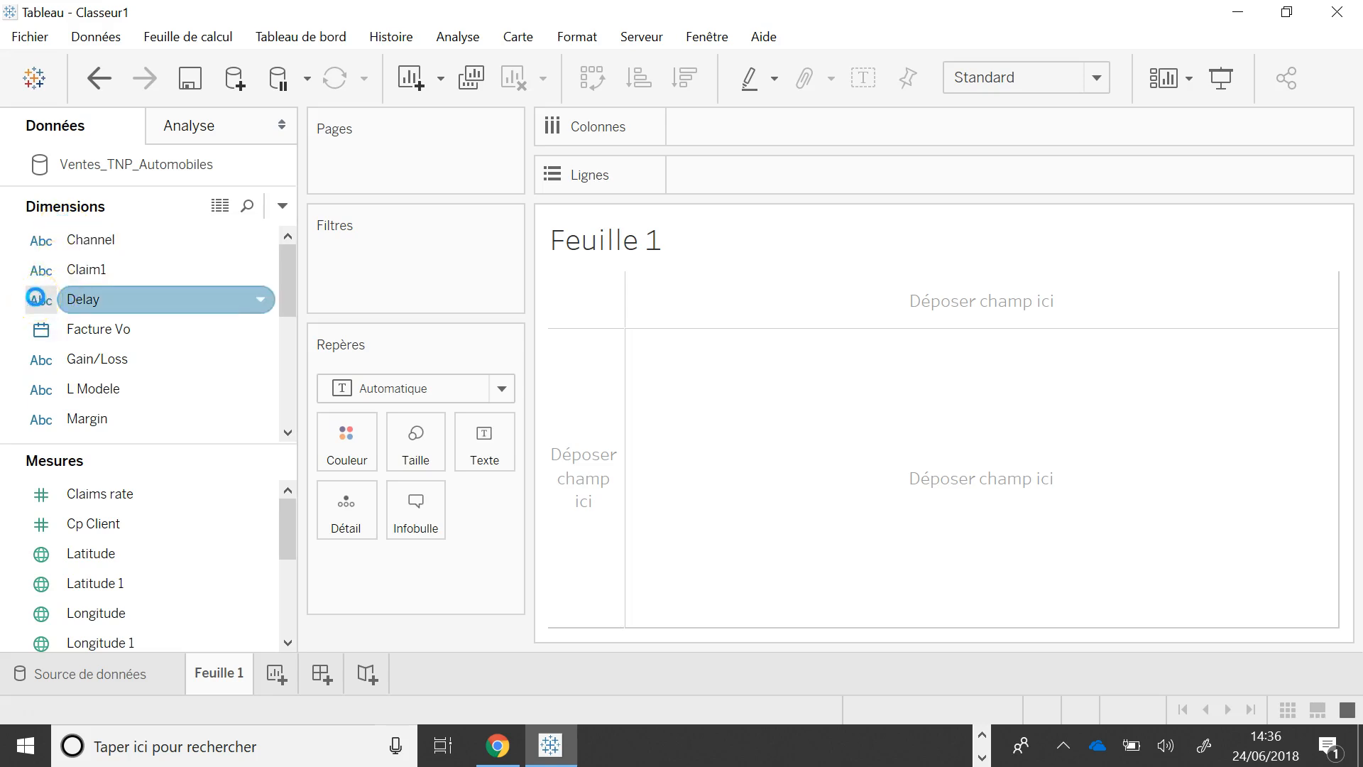
left_click(36, 334)
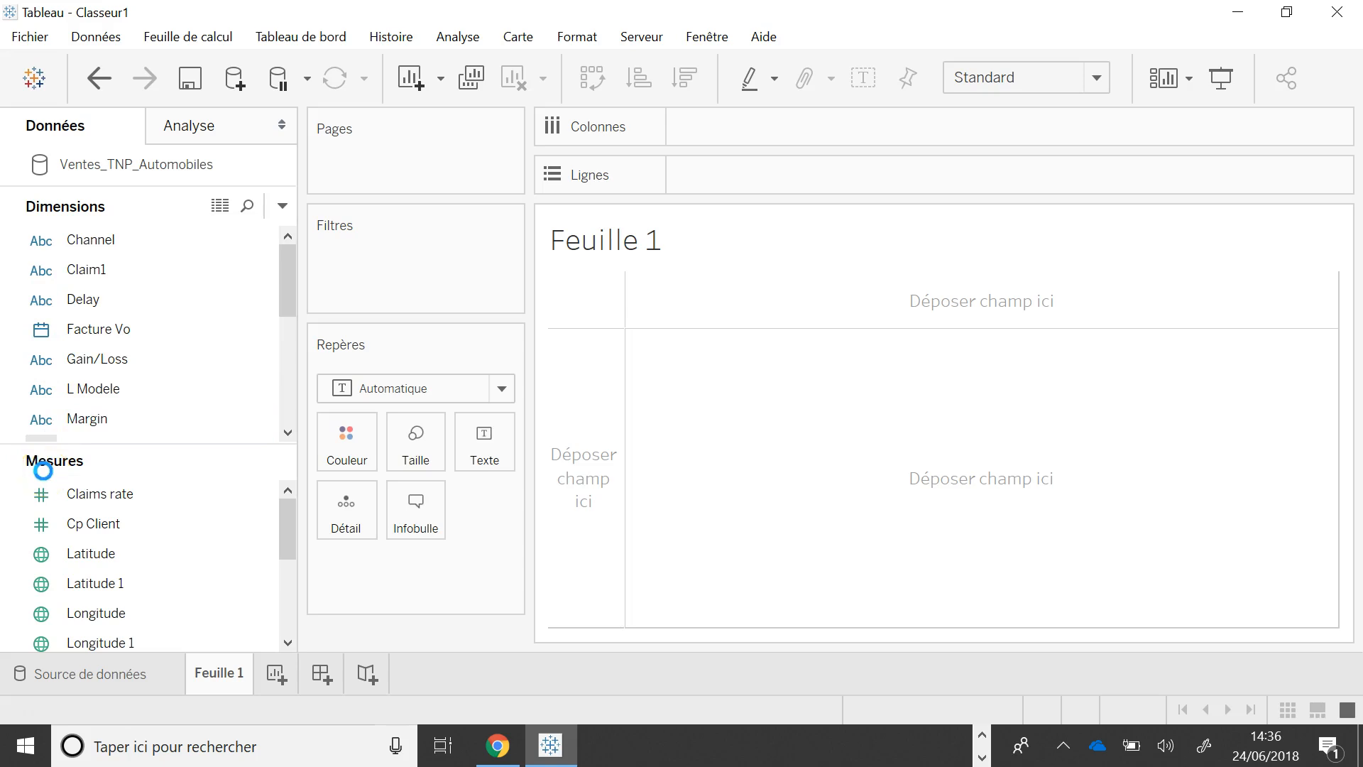
left_click(40, 493)
left_click(47, 514)
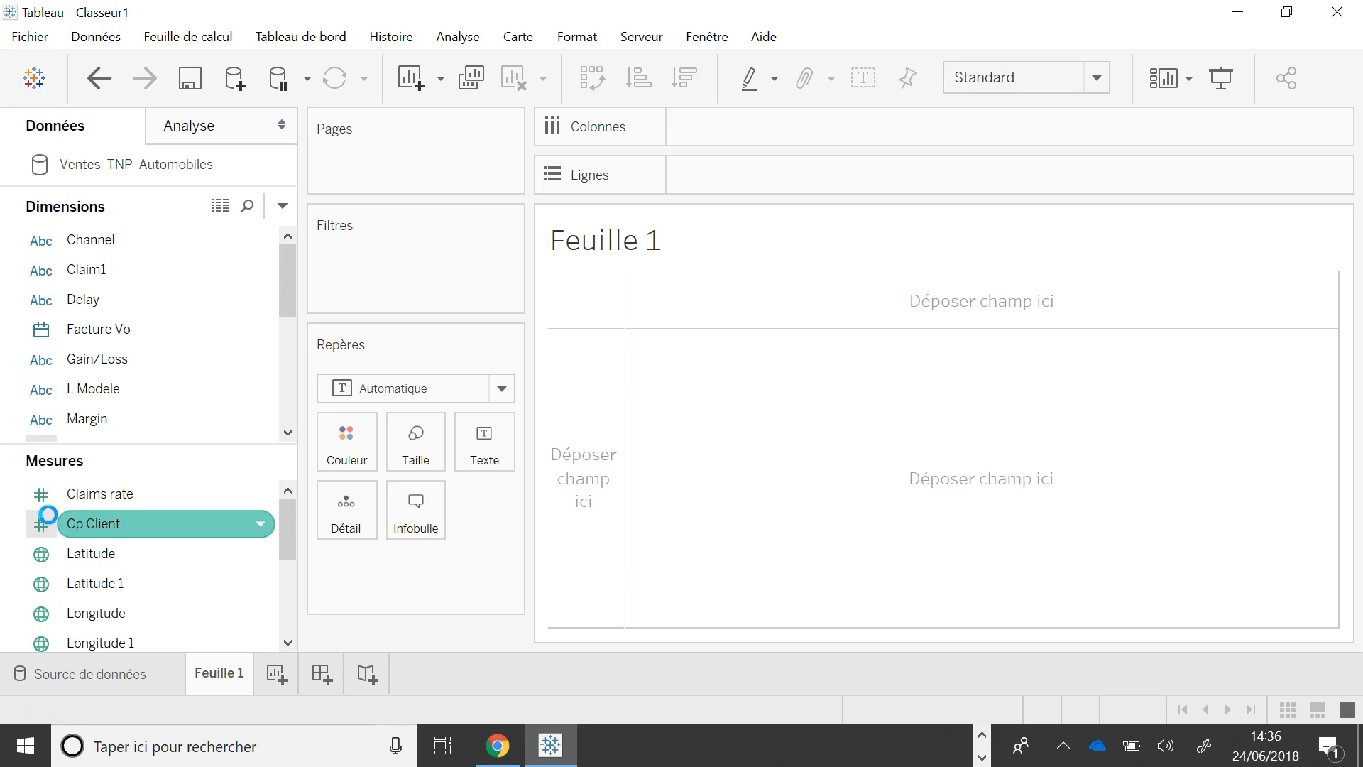
left_click(25, 643)
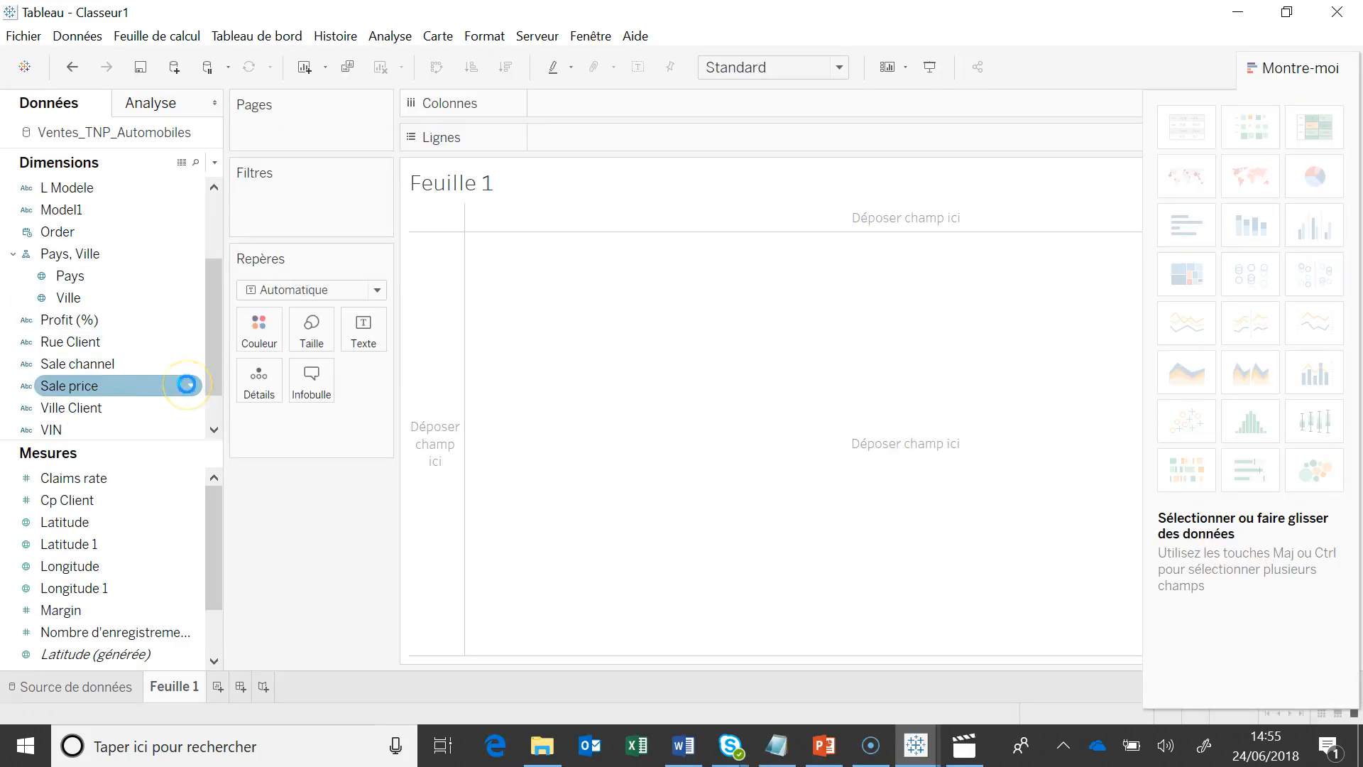
Change the data type of the Sale price dimension from text to a number.
left_click(191, 384)
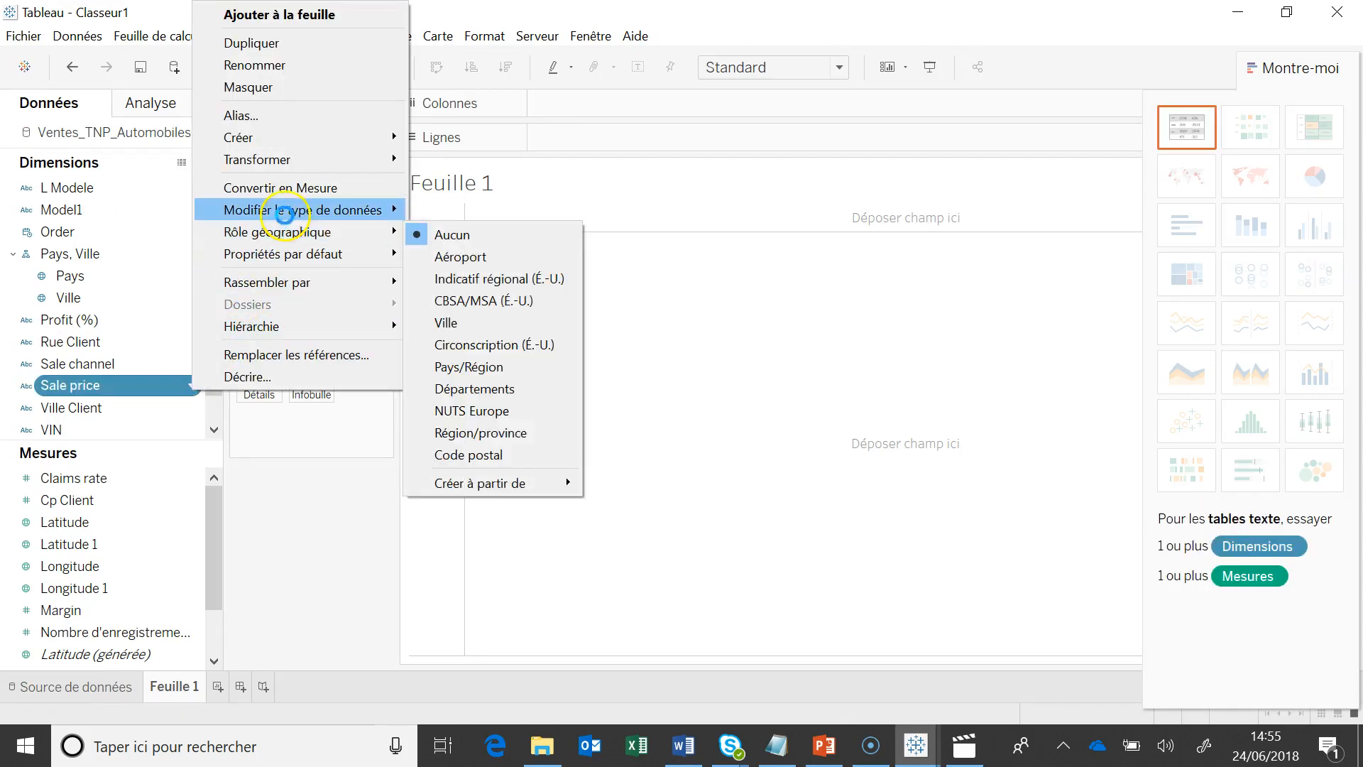
mouse_move(296, 209)
left_click(434, 212)
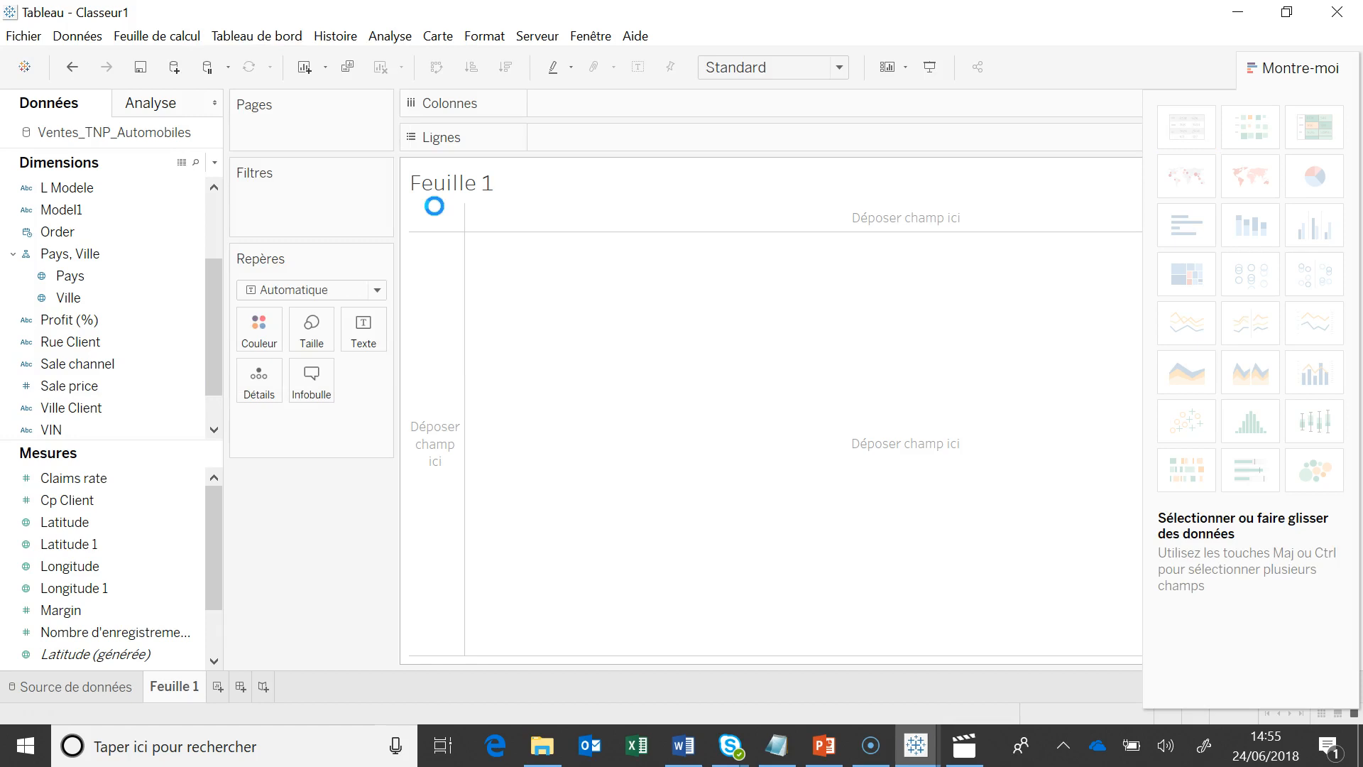
left_click(319, 465)
Create a symbol map from the measures Longitude 1 and Latitude 1.
left_click(92, 587)
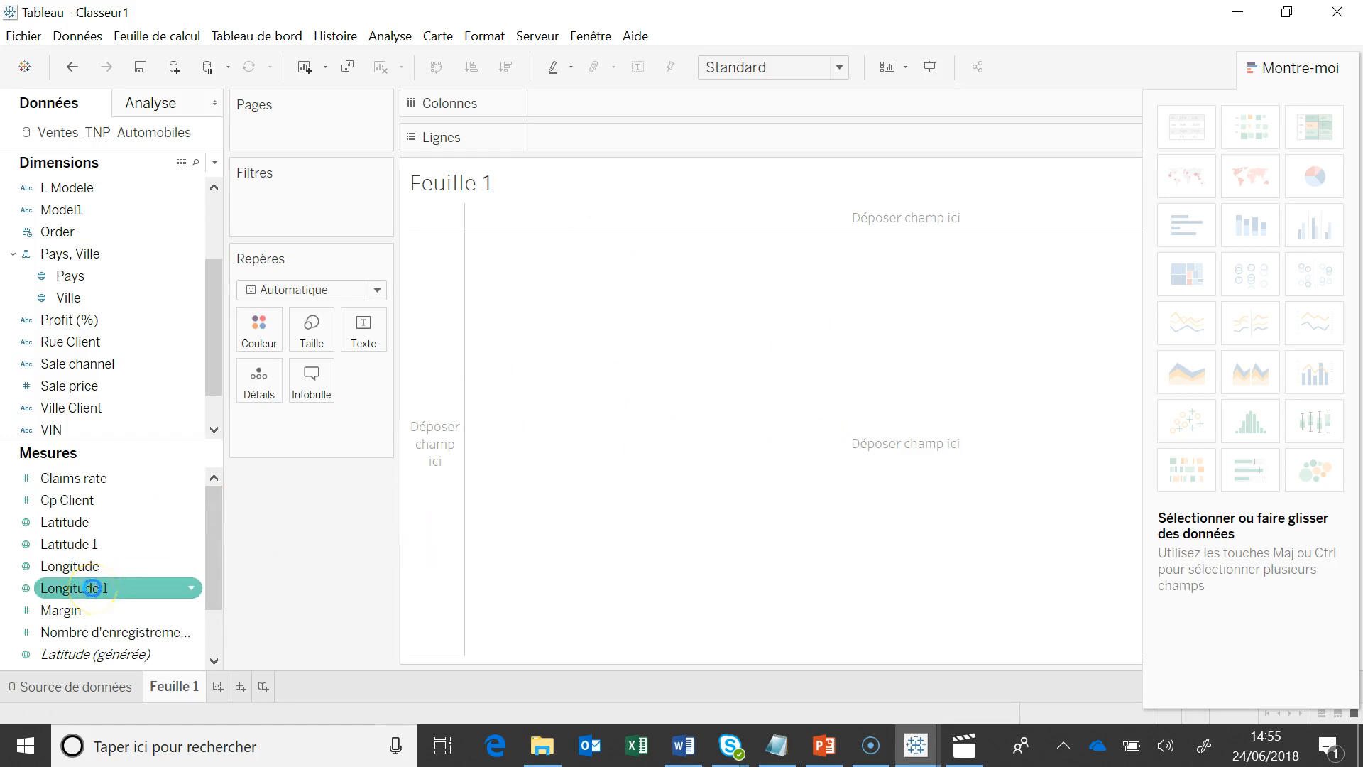
left_click(106, 544)
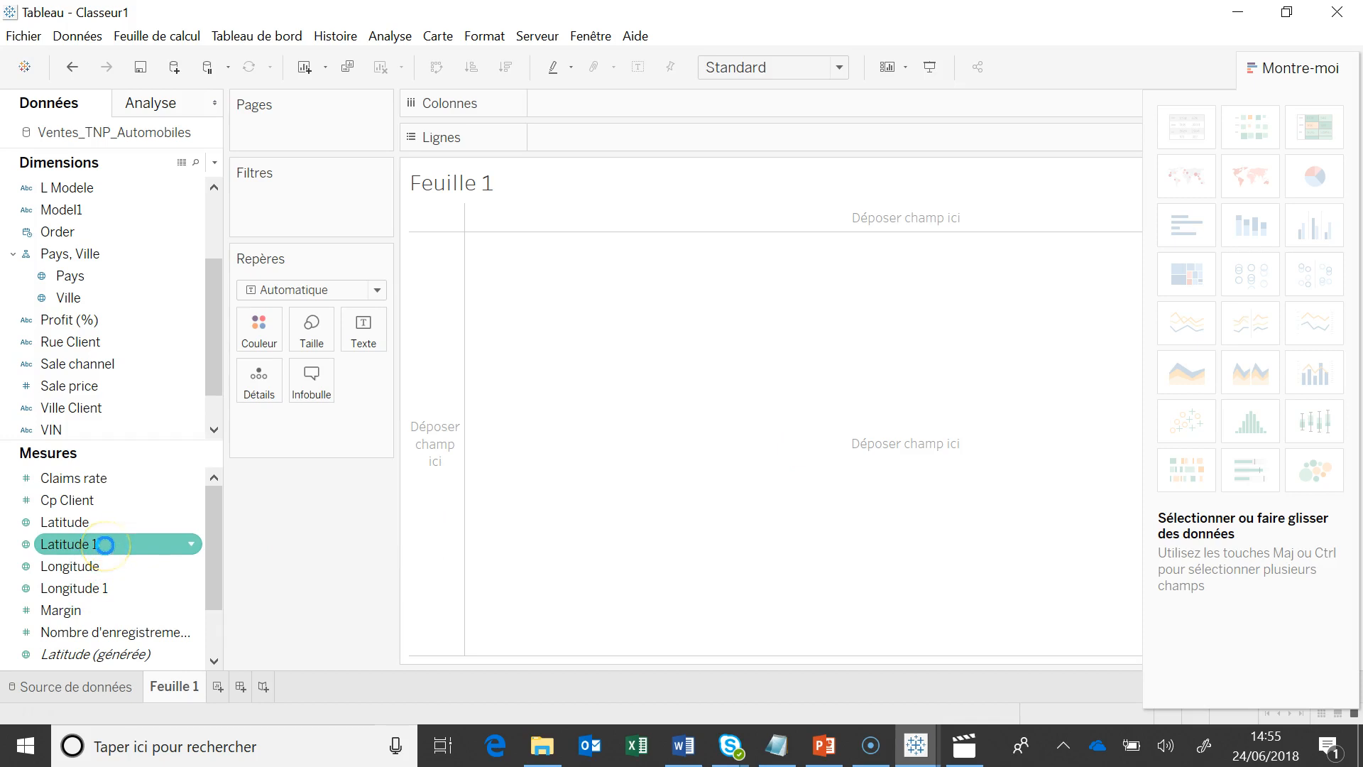
left_click(91, 565)
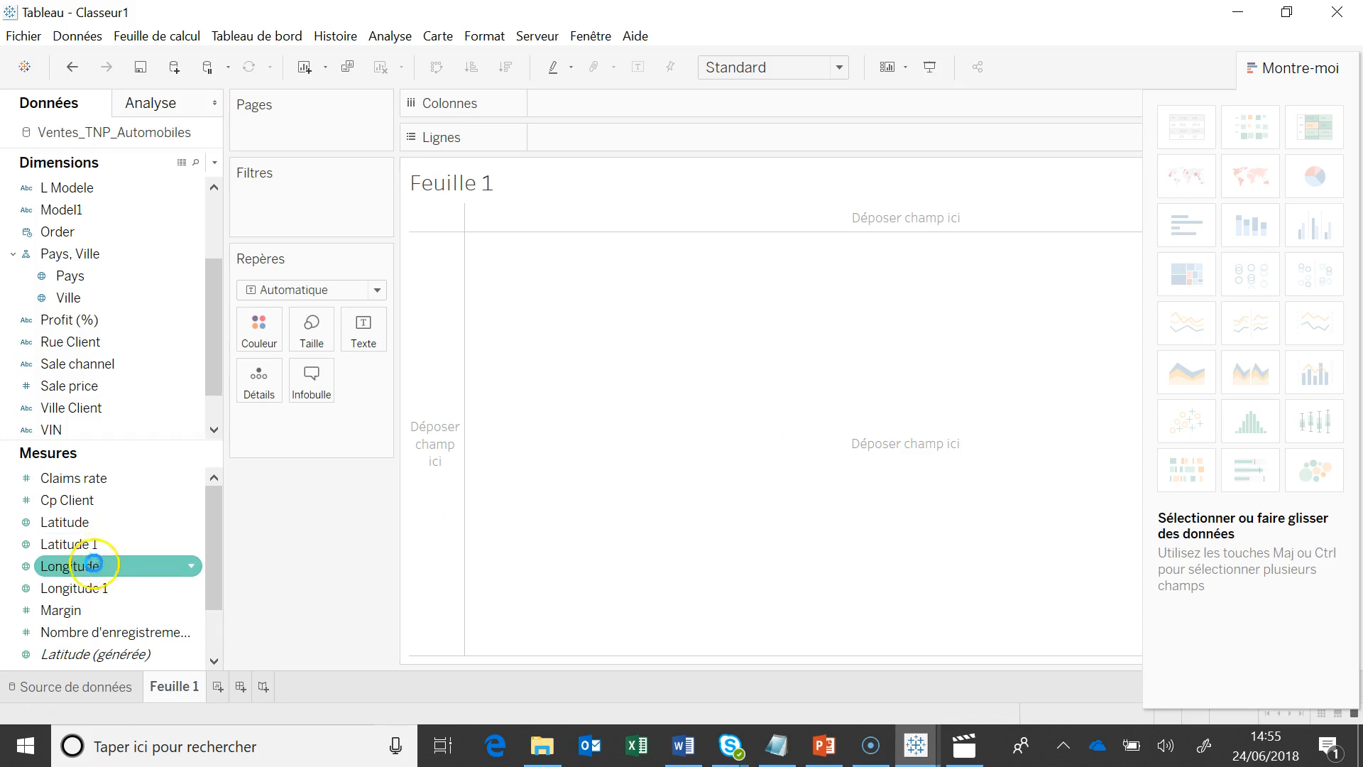
left_click(82, 588)
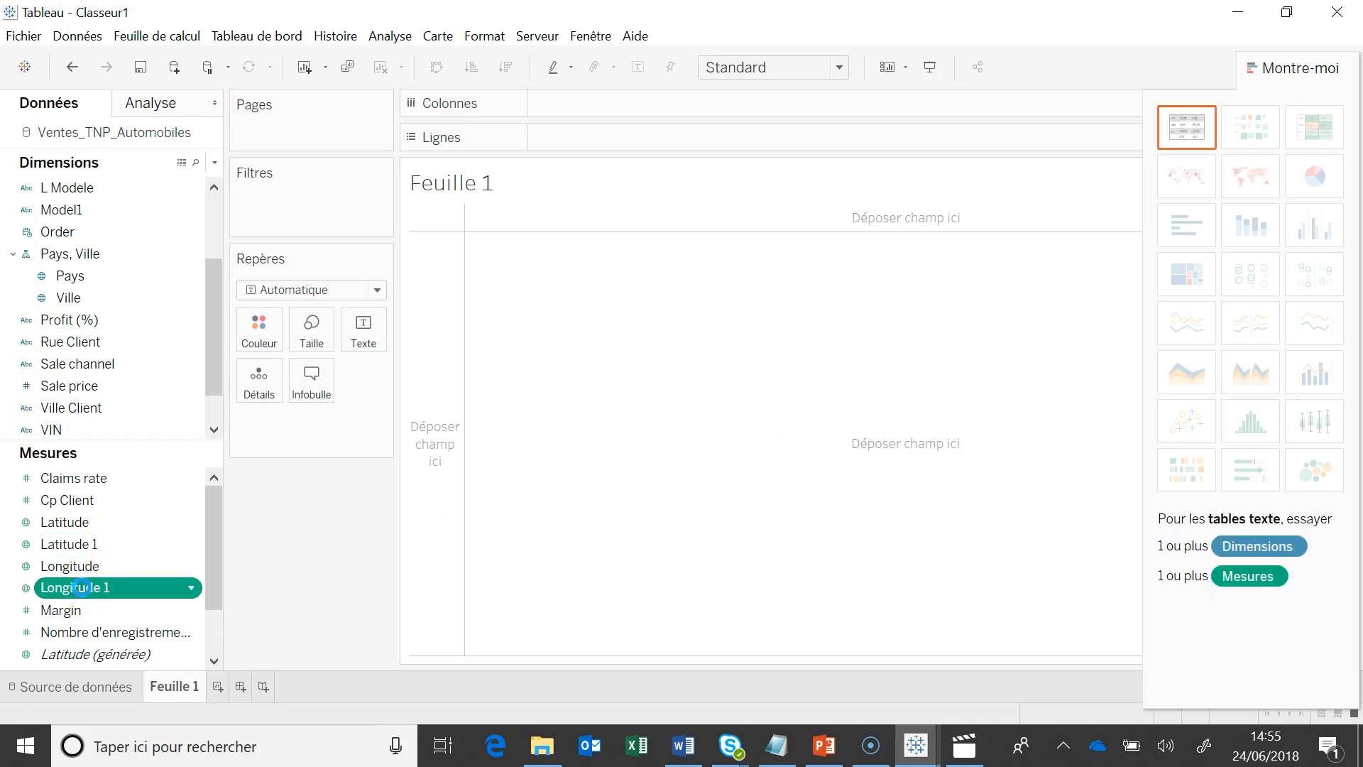
left_click(91, 543, "ctrl")
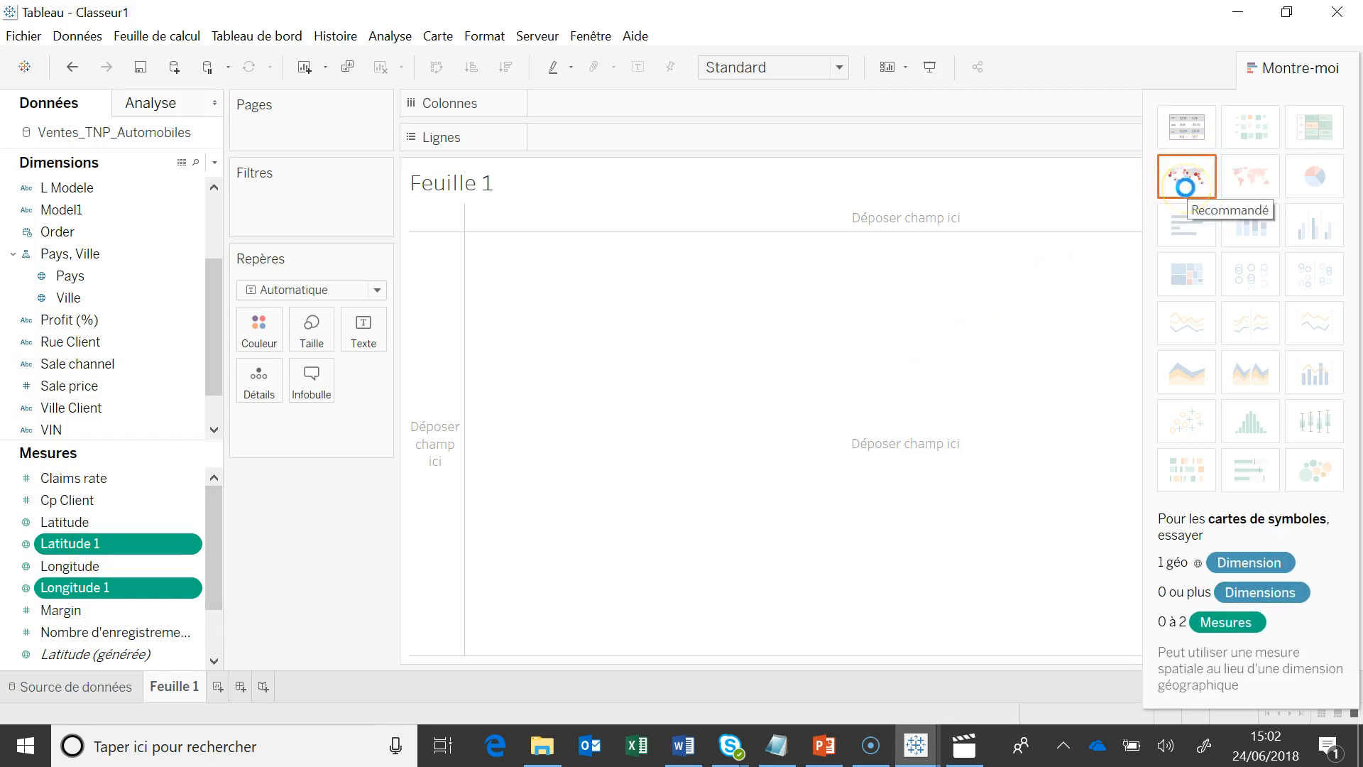
left_click(1189, 174)
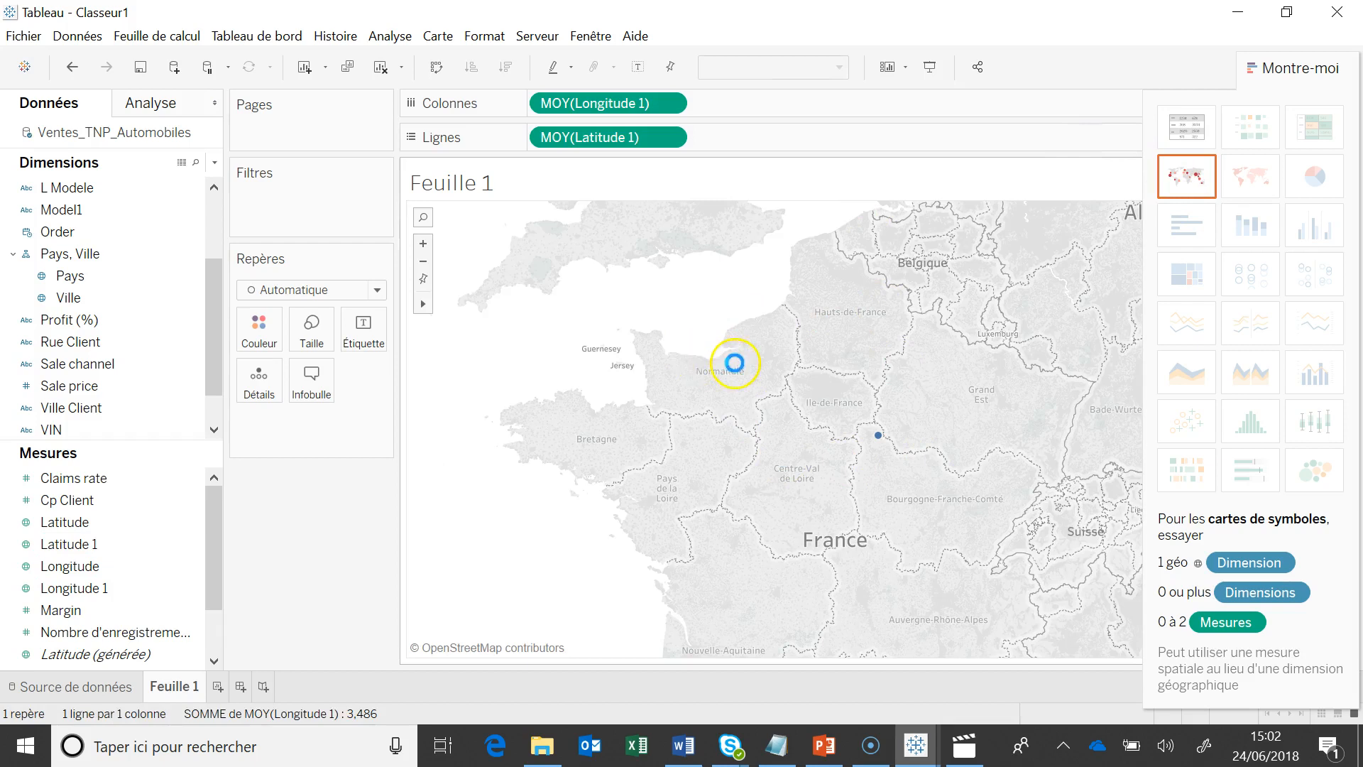
Add the Sale price measure to the map marks as a detail and check the tooltip of the point in France.
scroll(733, 361, "down", 3)
scroll(736, 355, "down", 1)
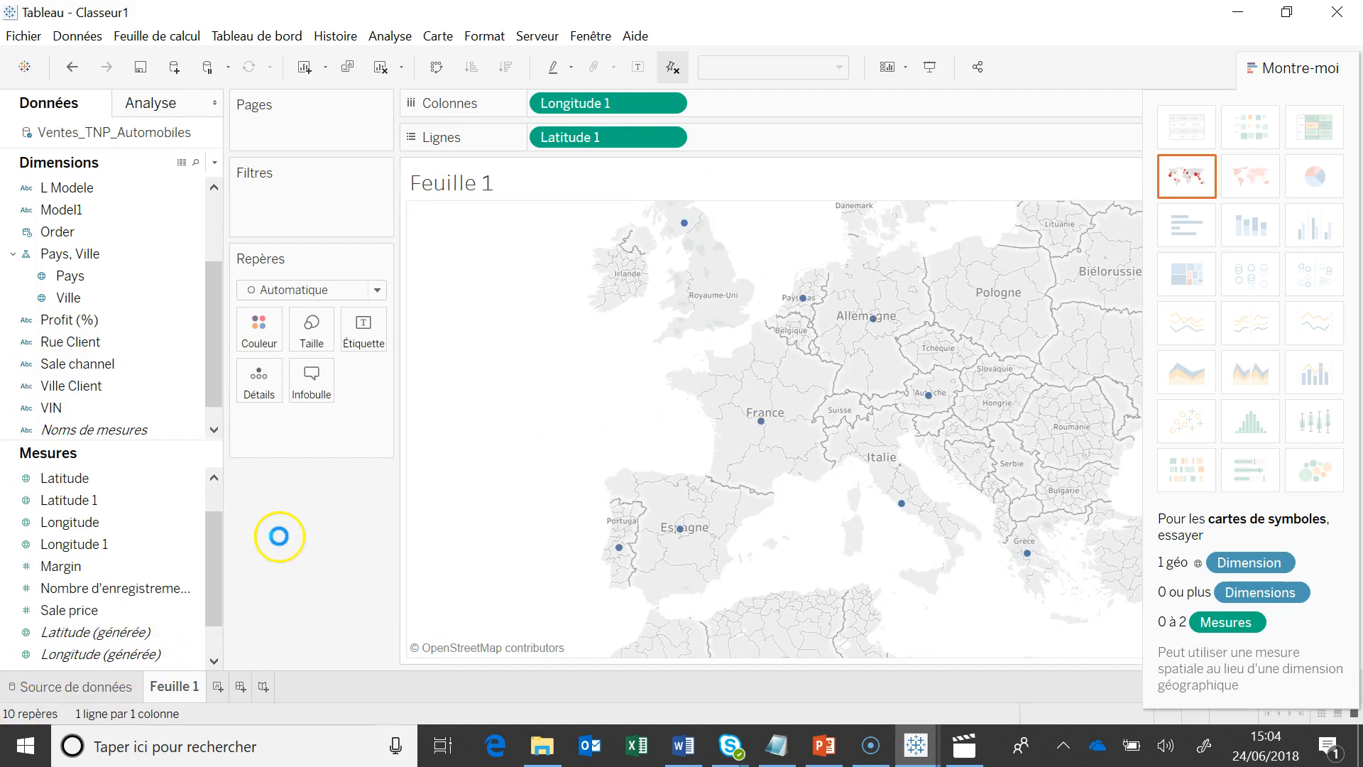
left_click(126, 610)
left_click_drag(127, 610, 259, 383)
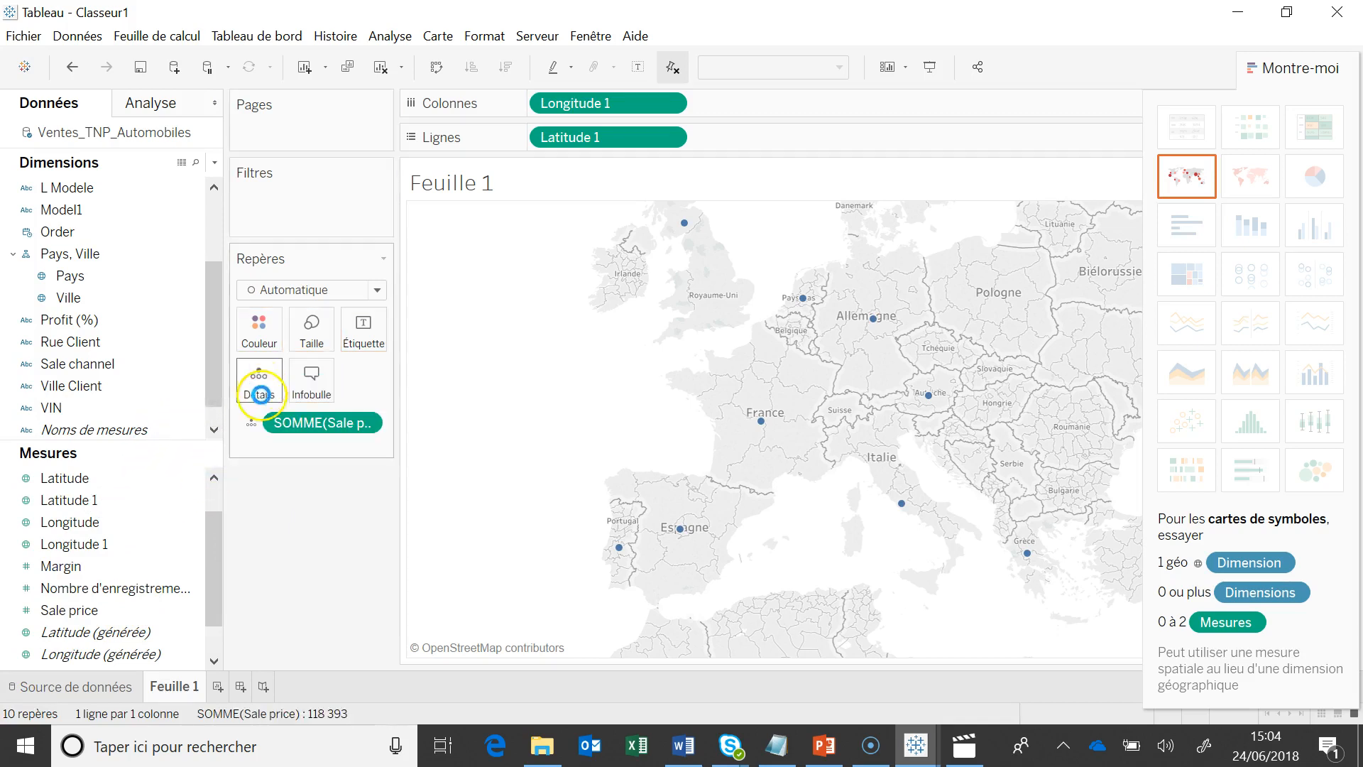
mouse_move(761, 420)
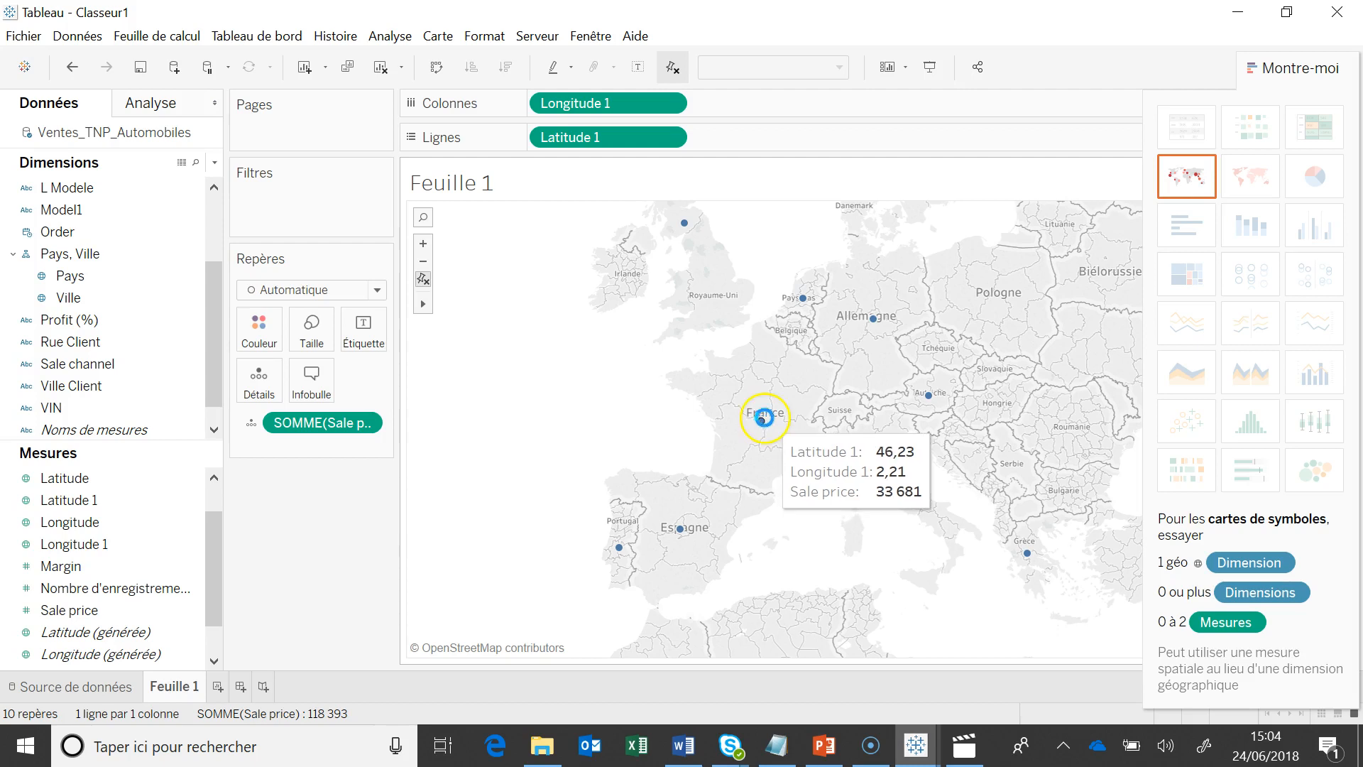
left_click(766, 420)
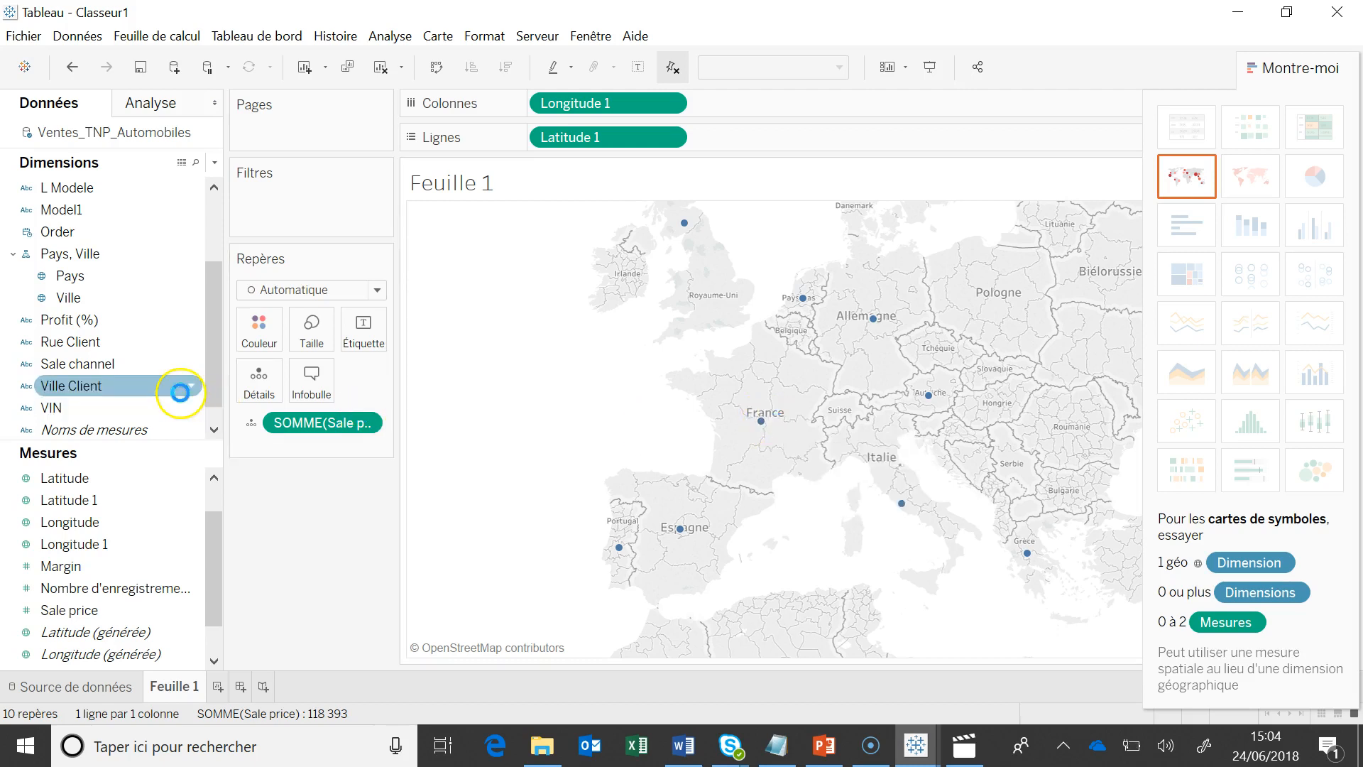
Add filters on Pays and Ville to the map, each with all values selected.
left_click(94, 357)
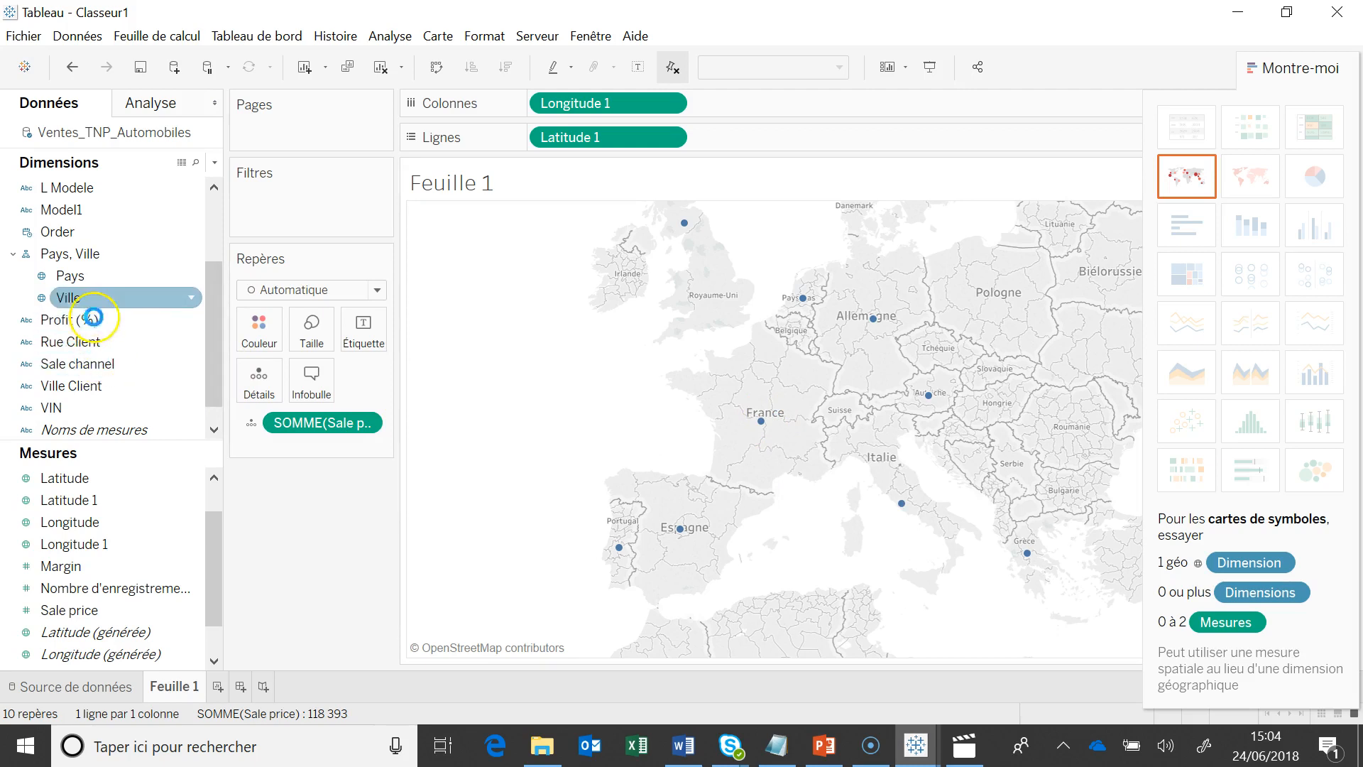
left_click_drag(75, 274, 254, 201)
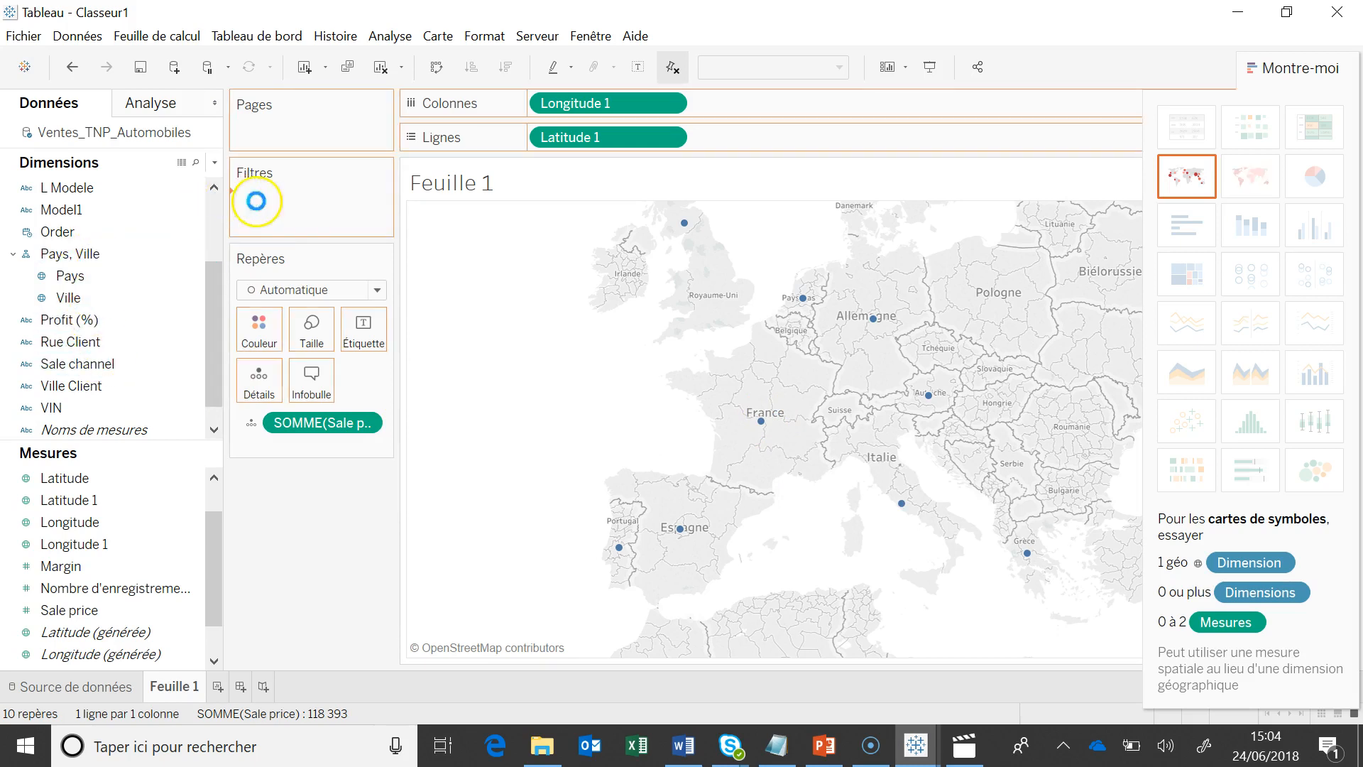
left_click(436, 447)
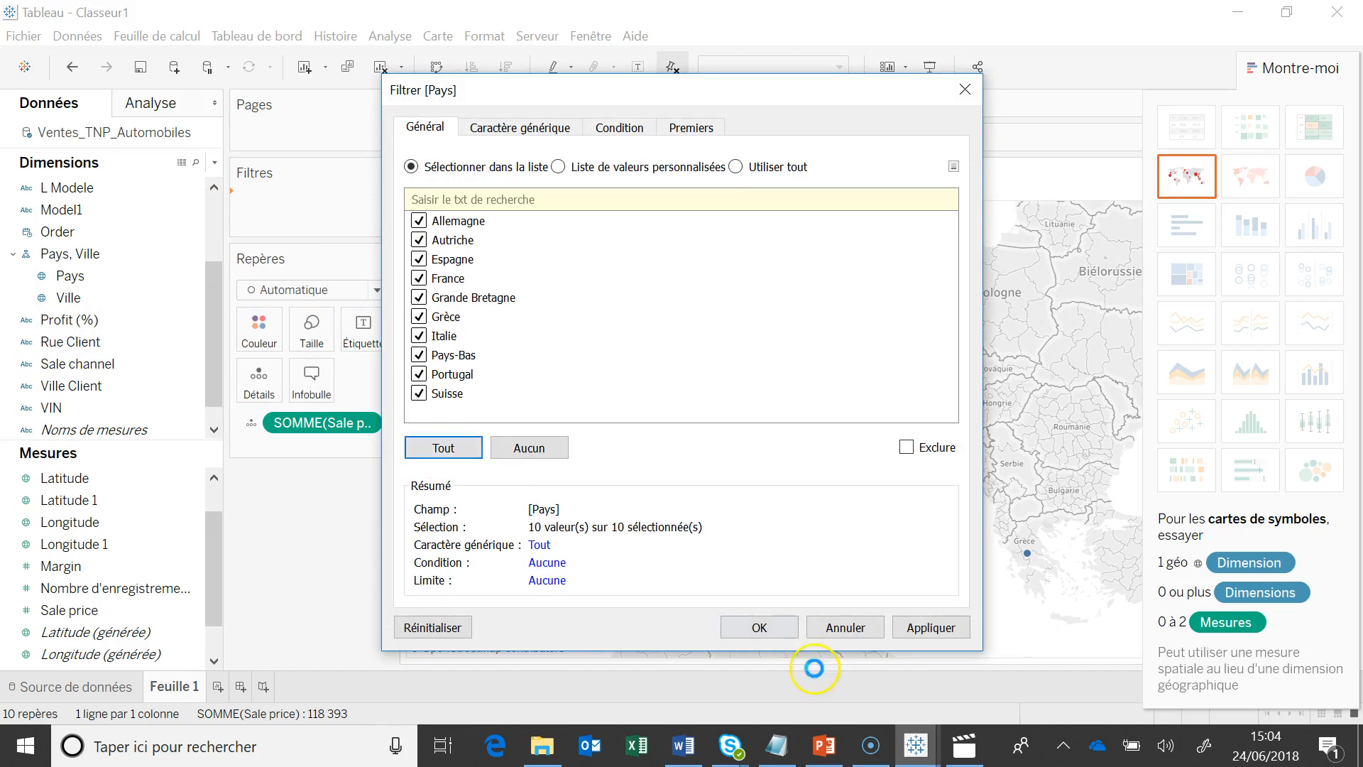
left_click(756, 626)
left_click_drag(78, 298, 257, 224)
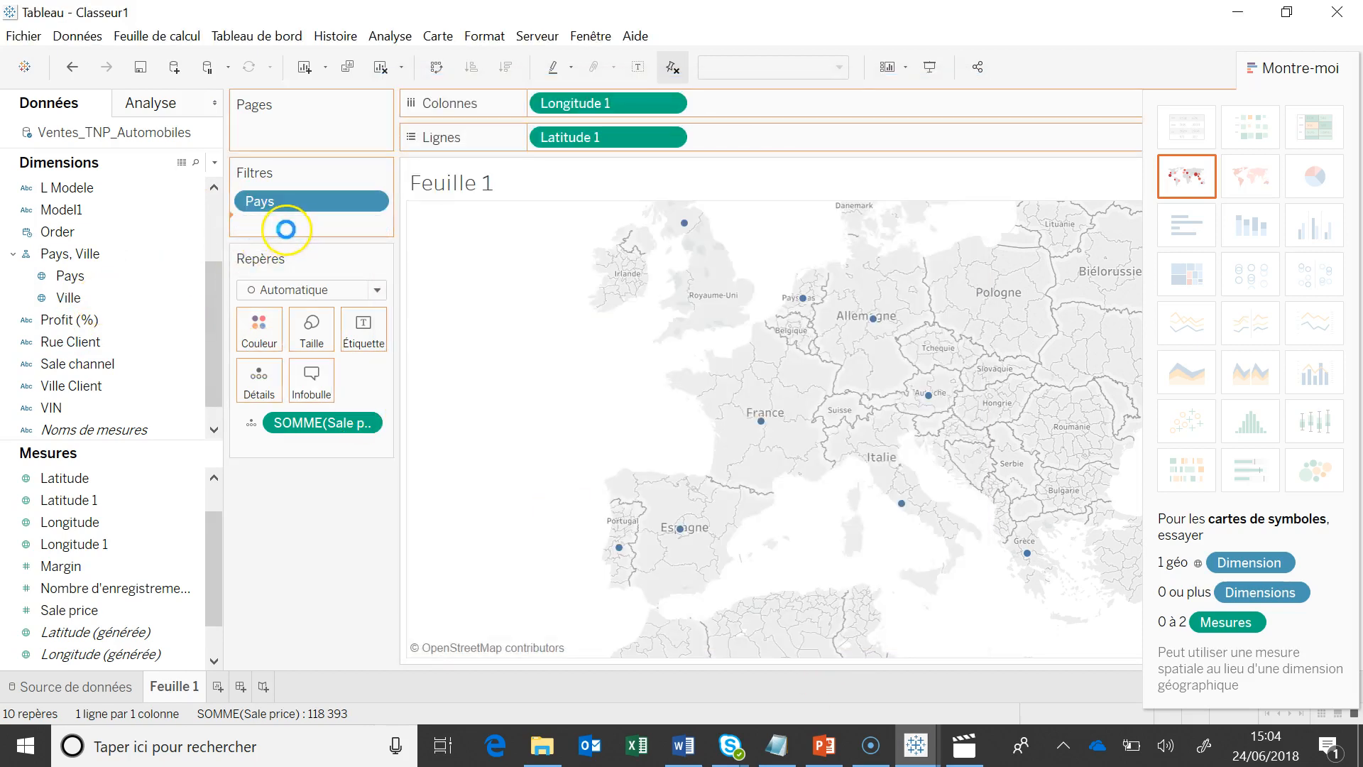
left_click(453, 447)
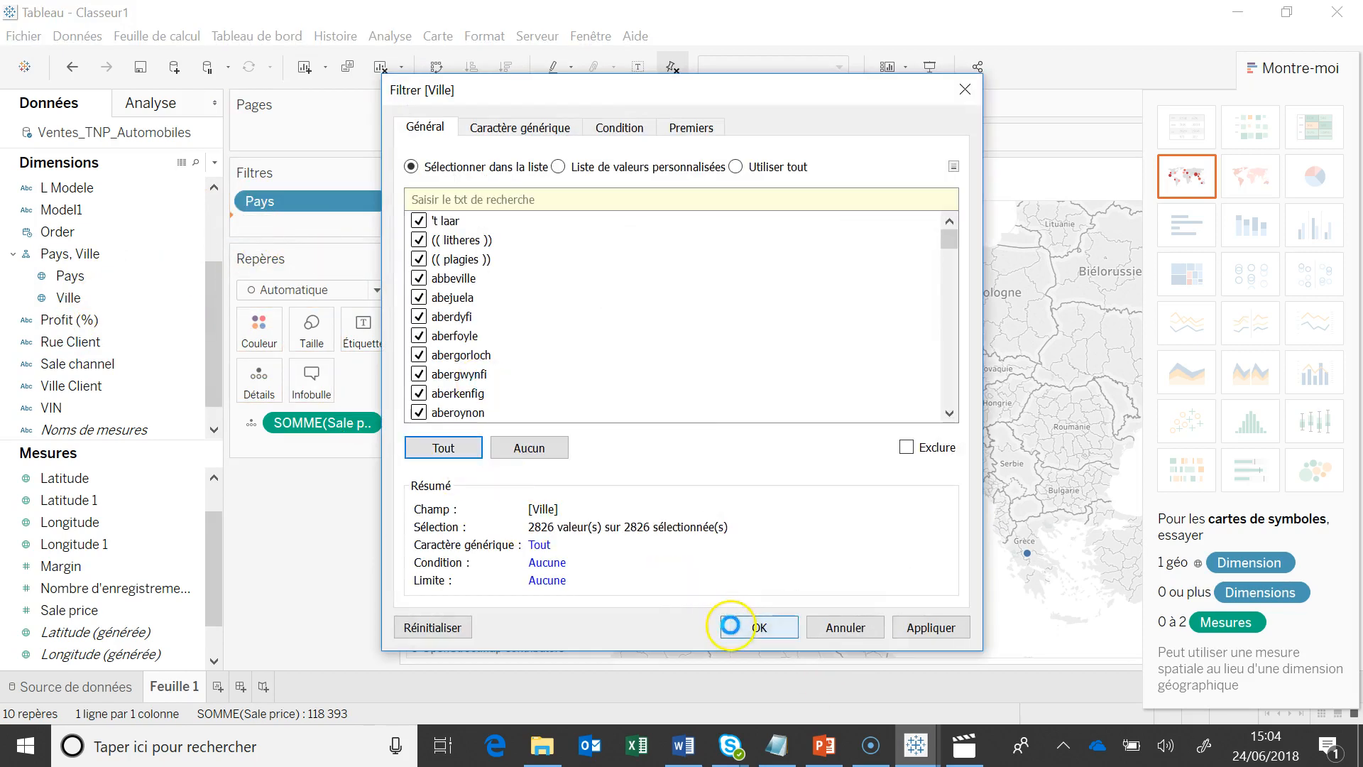
left_click(738, 626)
Add a filter on Profit (%) with both Gain and Loss selected.
left_click_drag(69, 298, 304, 257)
left_click(443, 447)
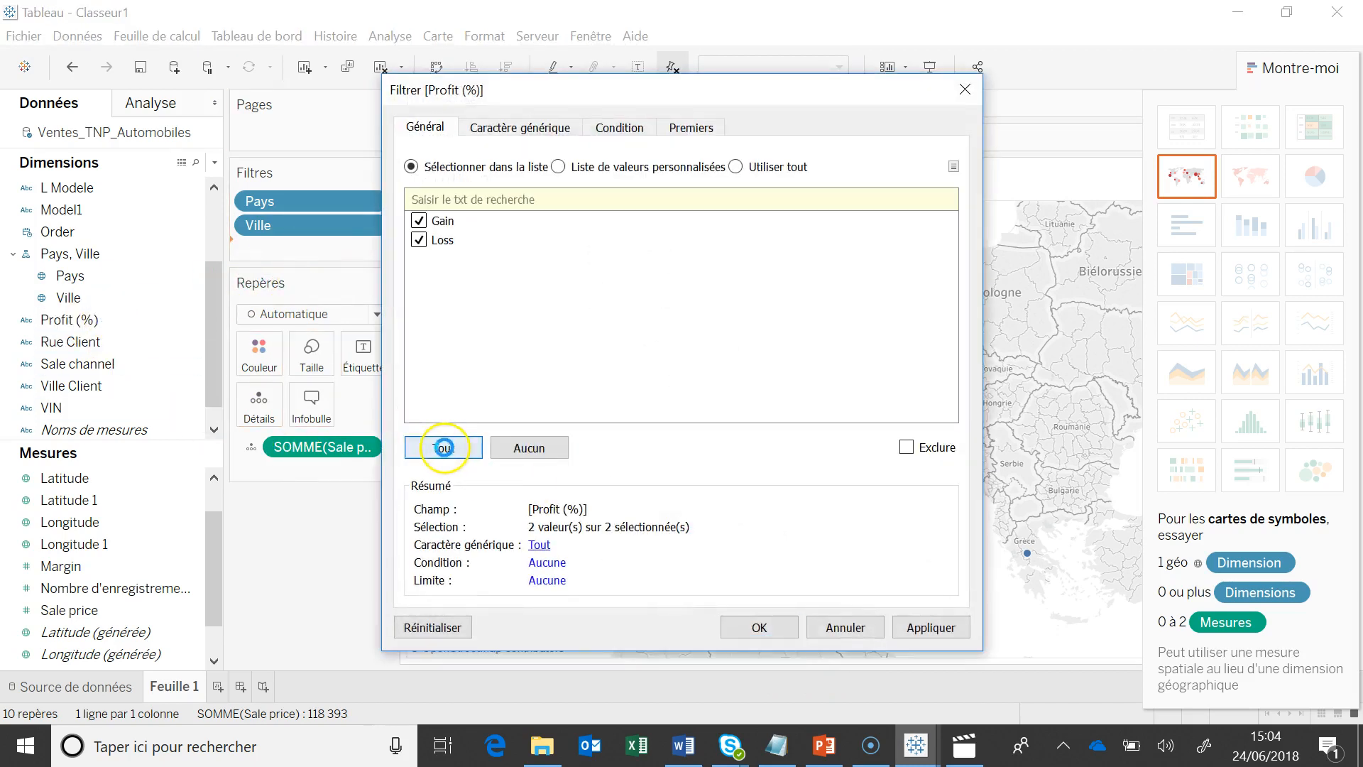
left_click(751, 627)
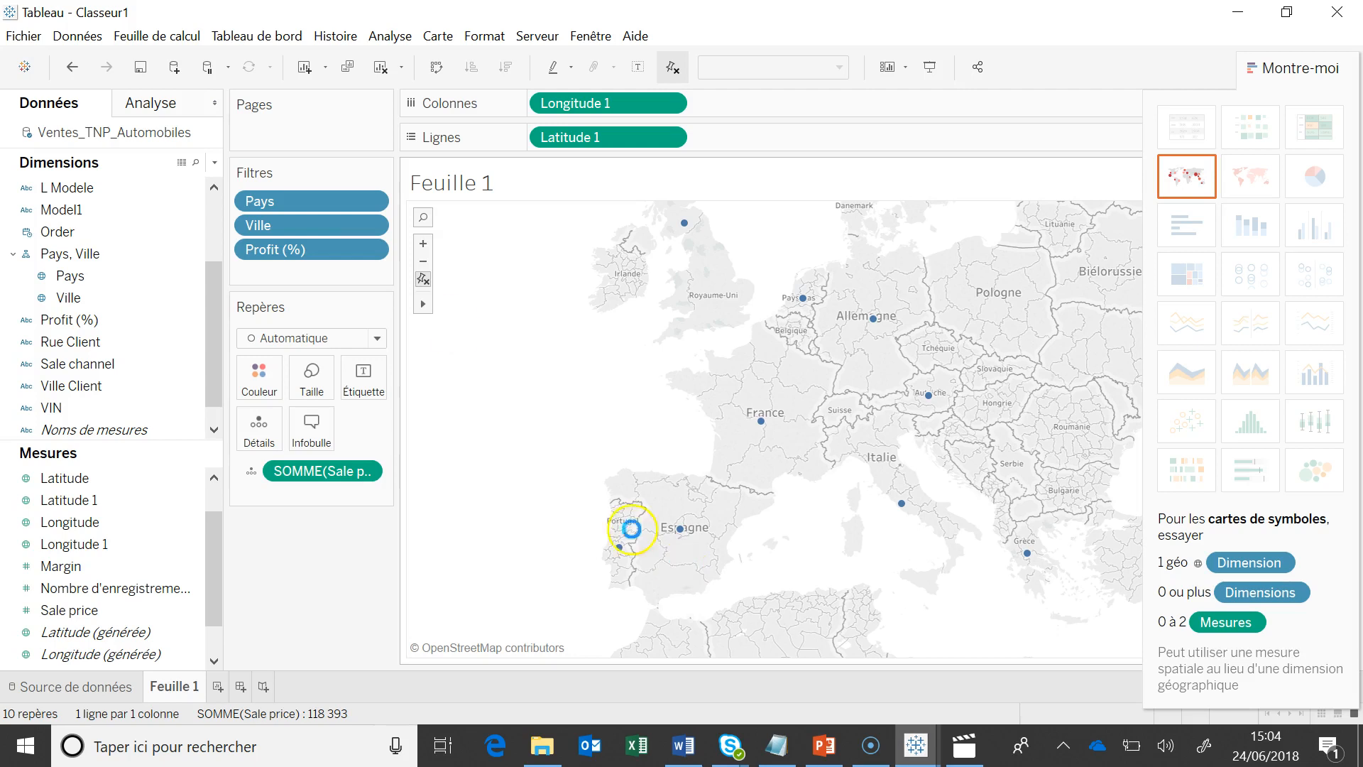
Show the filter controls for Pays, Ville and Profit (%) and collapse the chart suggestions that cover them.
left_click(369, 200)
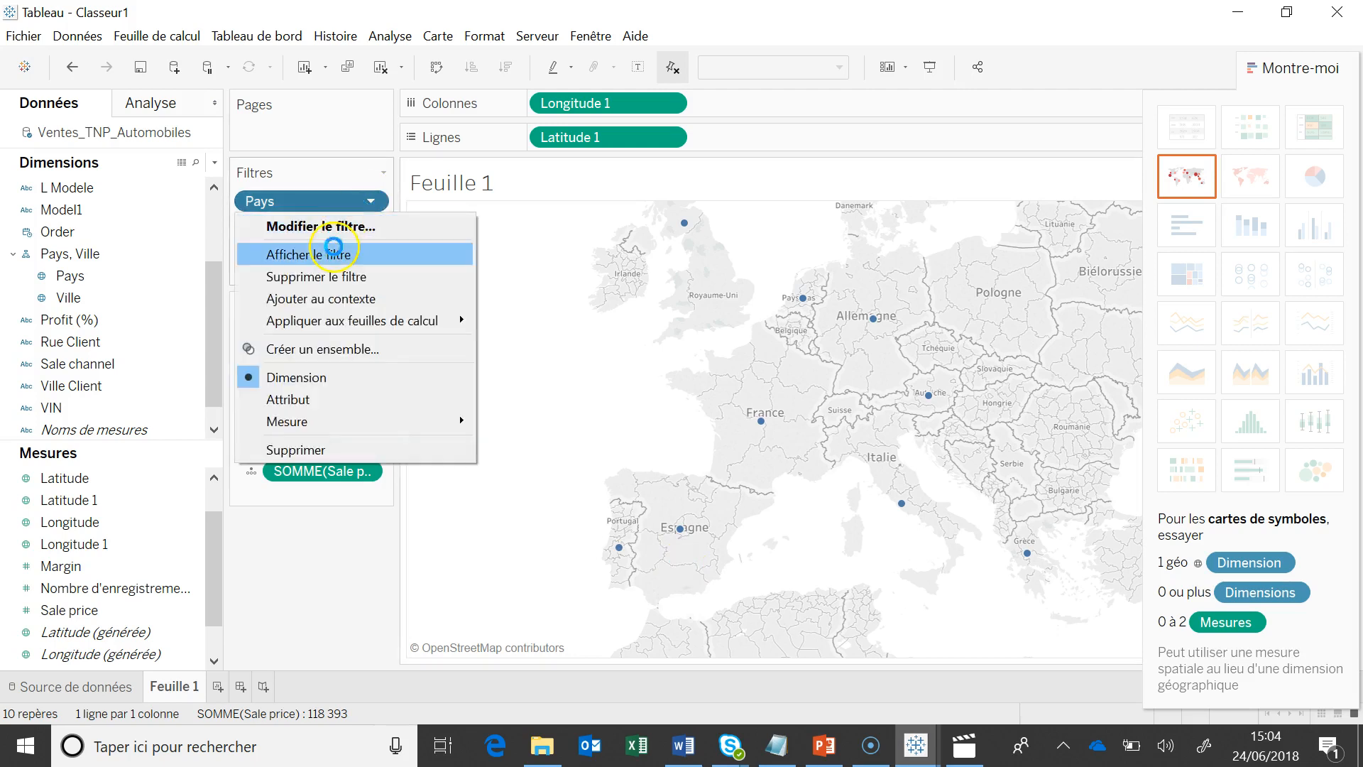
left_click(330, 254)
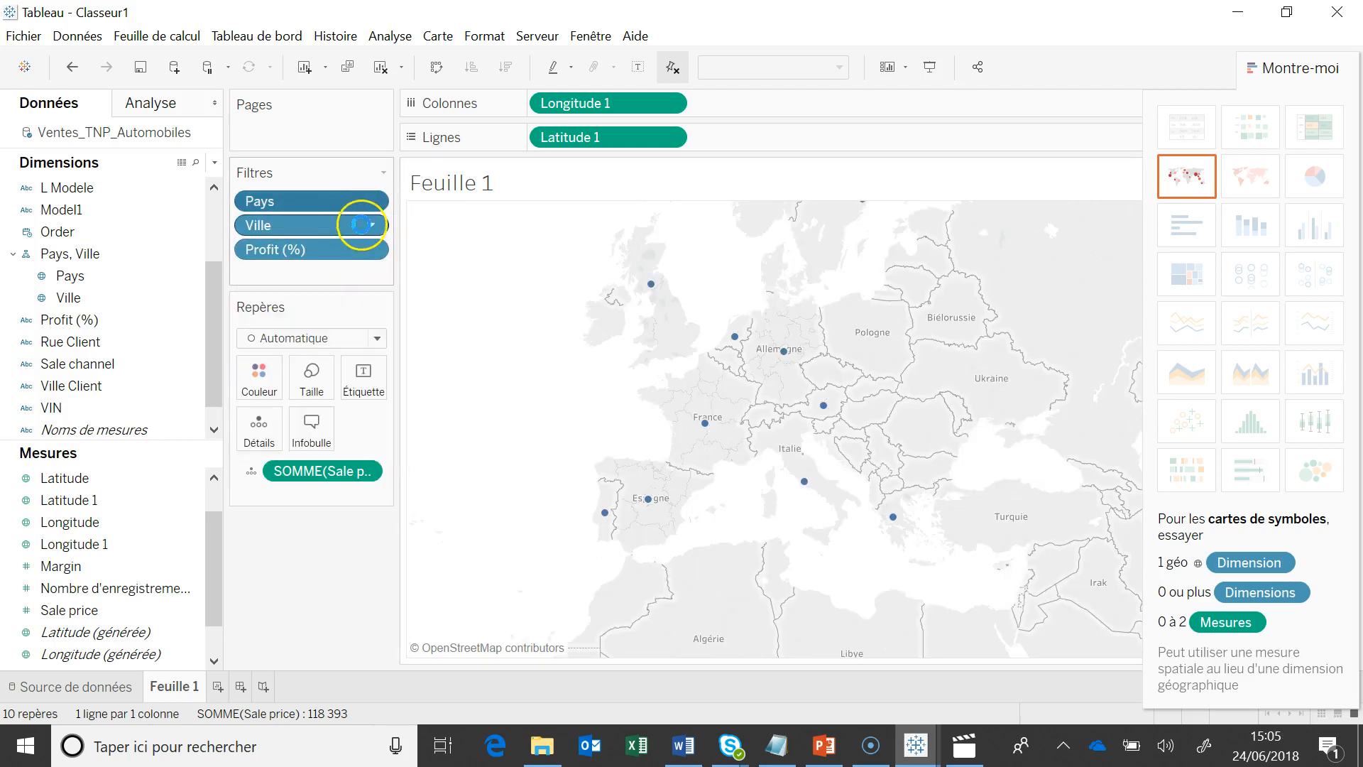
left_click(370, 225)
left_click(325, 276)
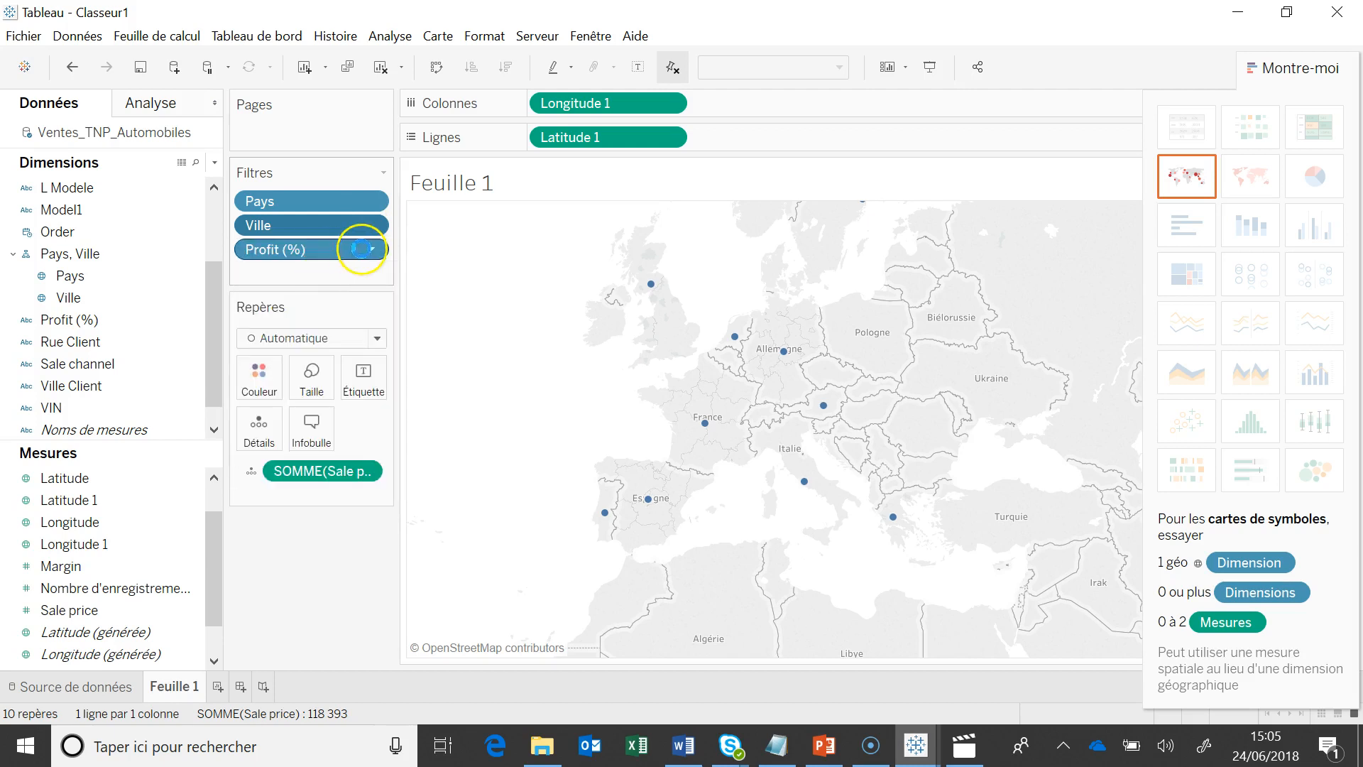
left_click(370, 249)
left_click(341, 300)
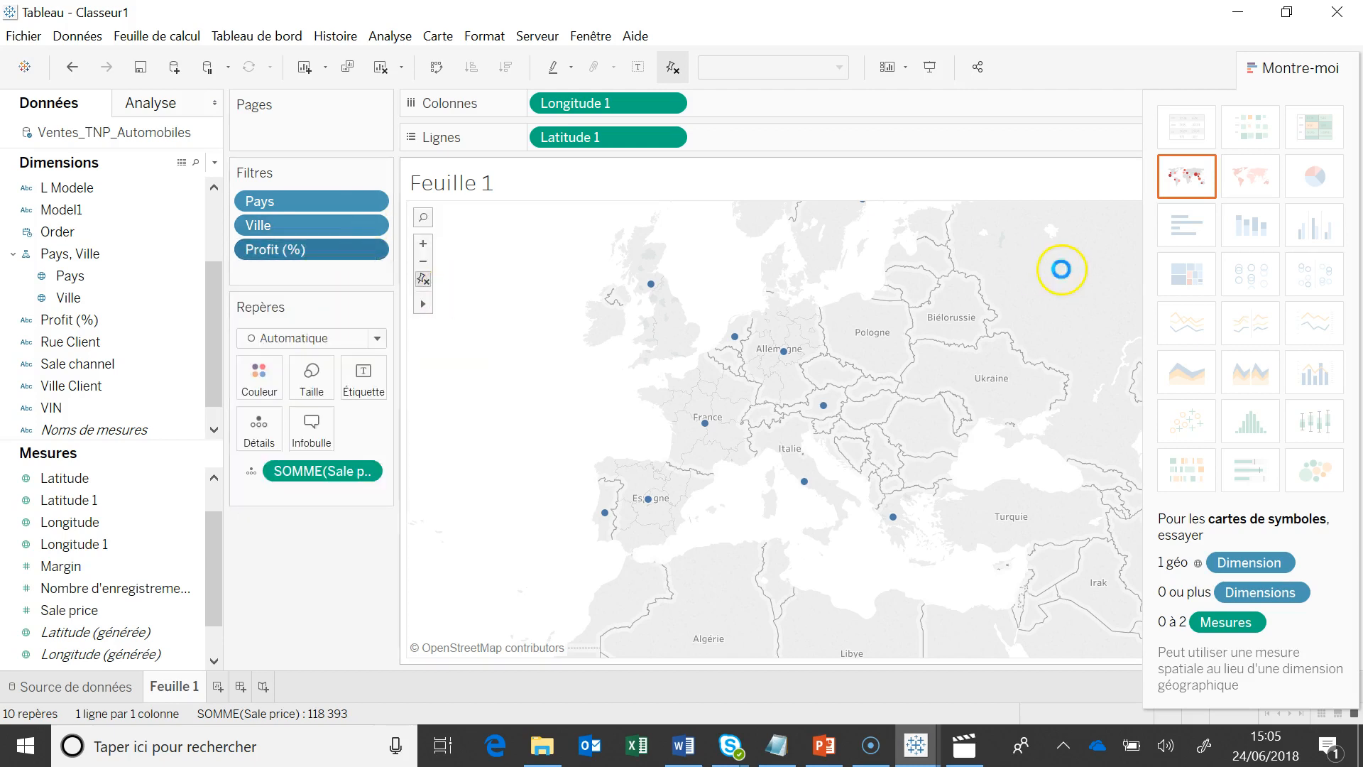
left_click(1282, 69)
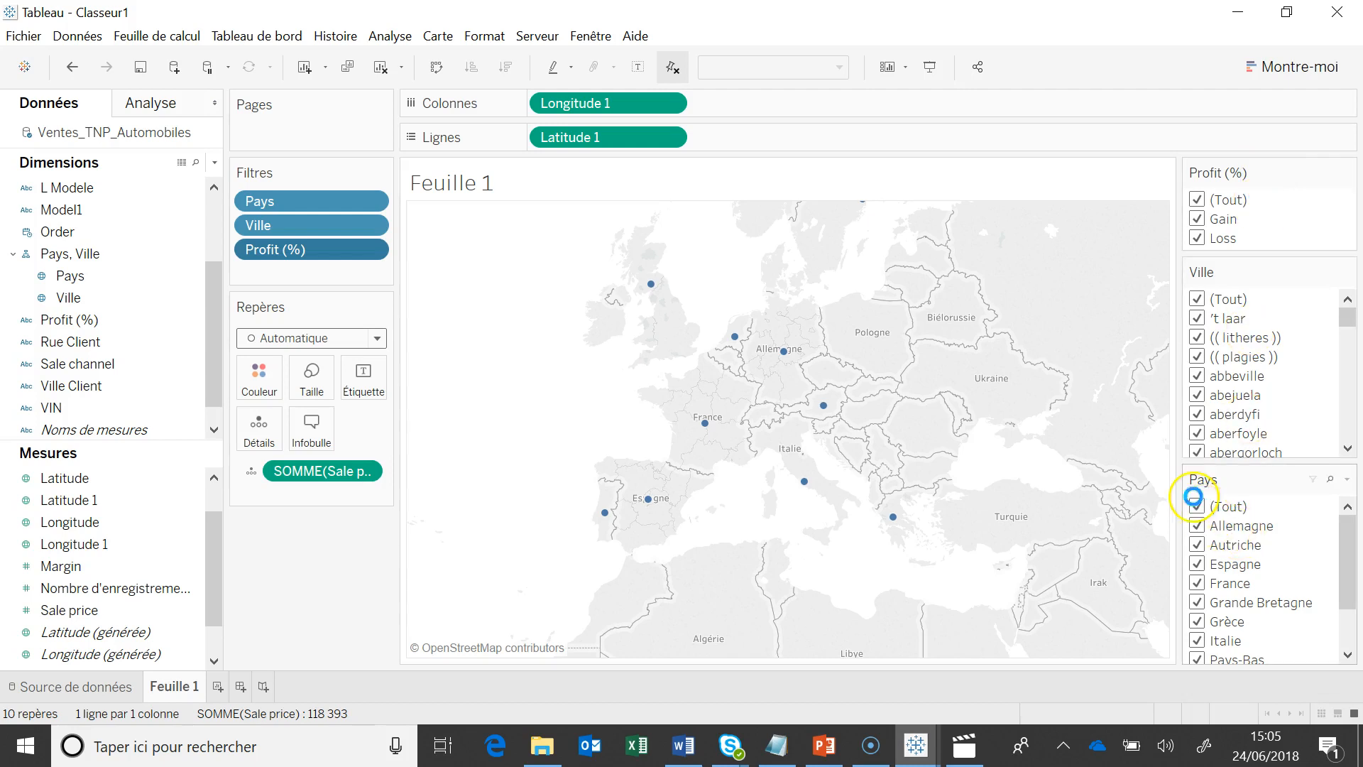
Restrict the Pays filter to Allemagne, Espagne, France and Italie.
left_click(1197, 506)
left_click(1198, 381)
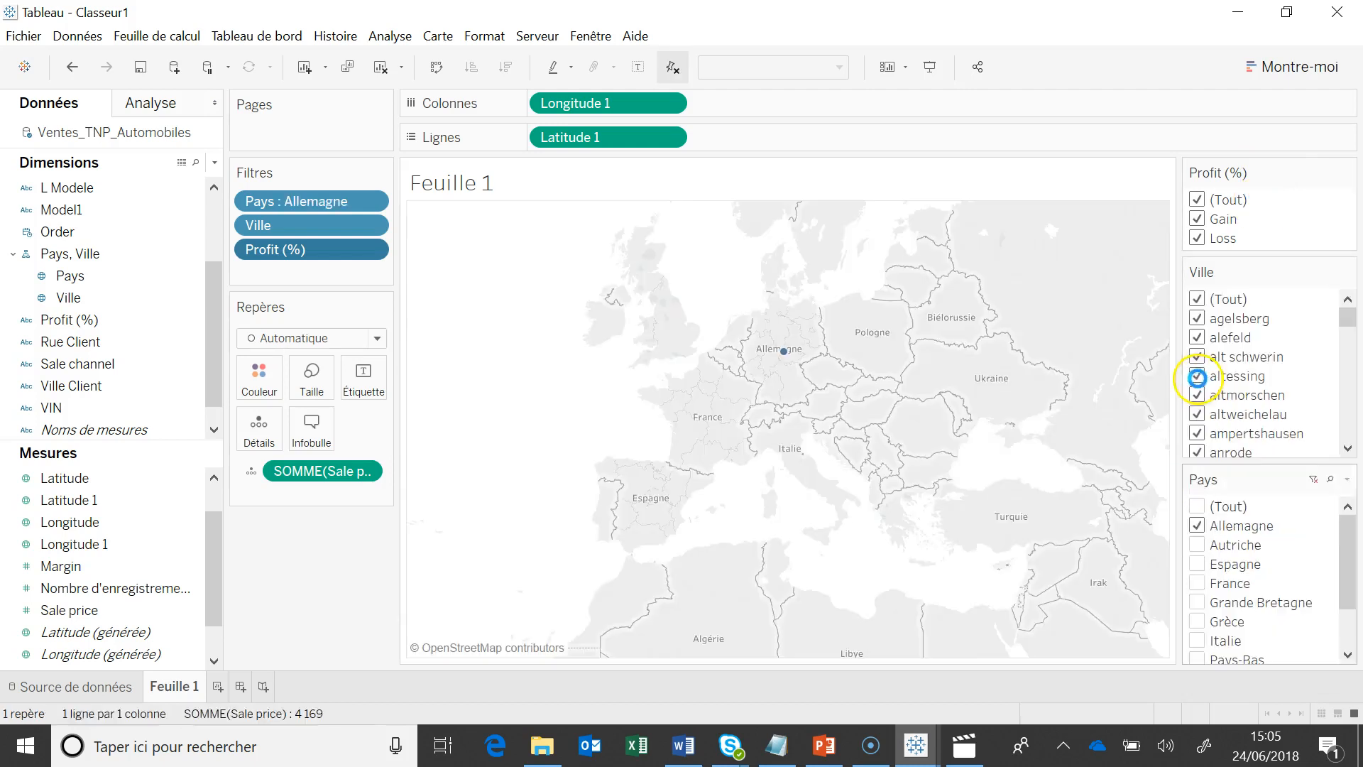
left_click(1198, 564)
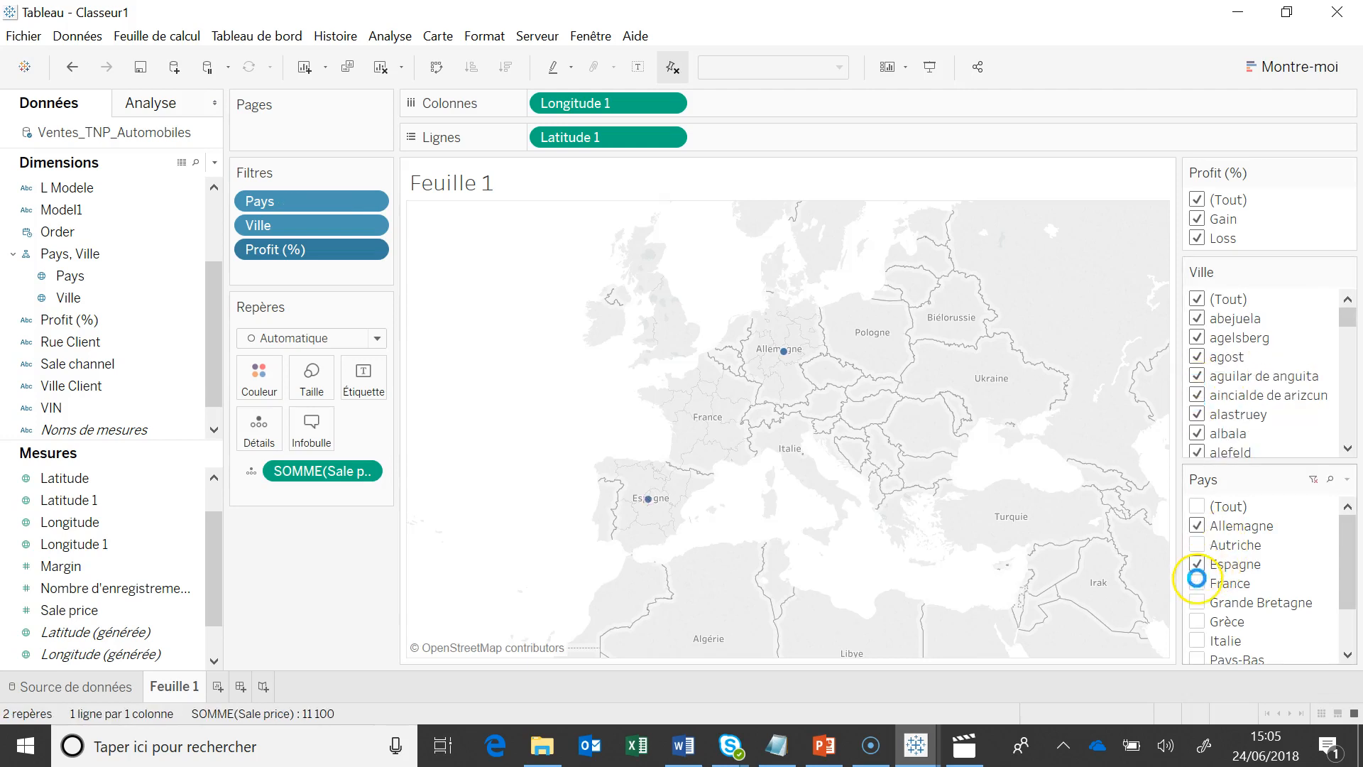
left_click(1197, 582)
left_click(1197, 641)
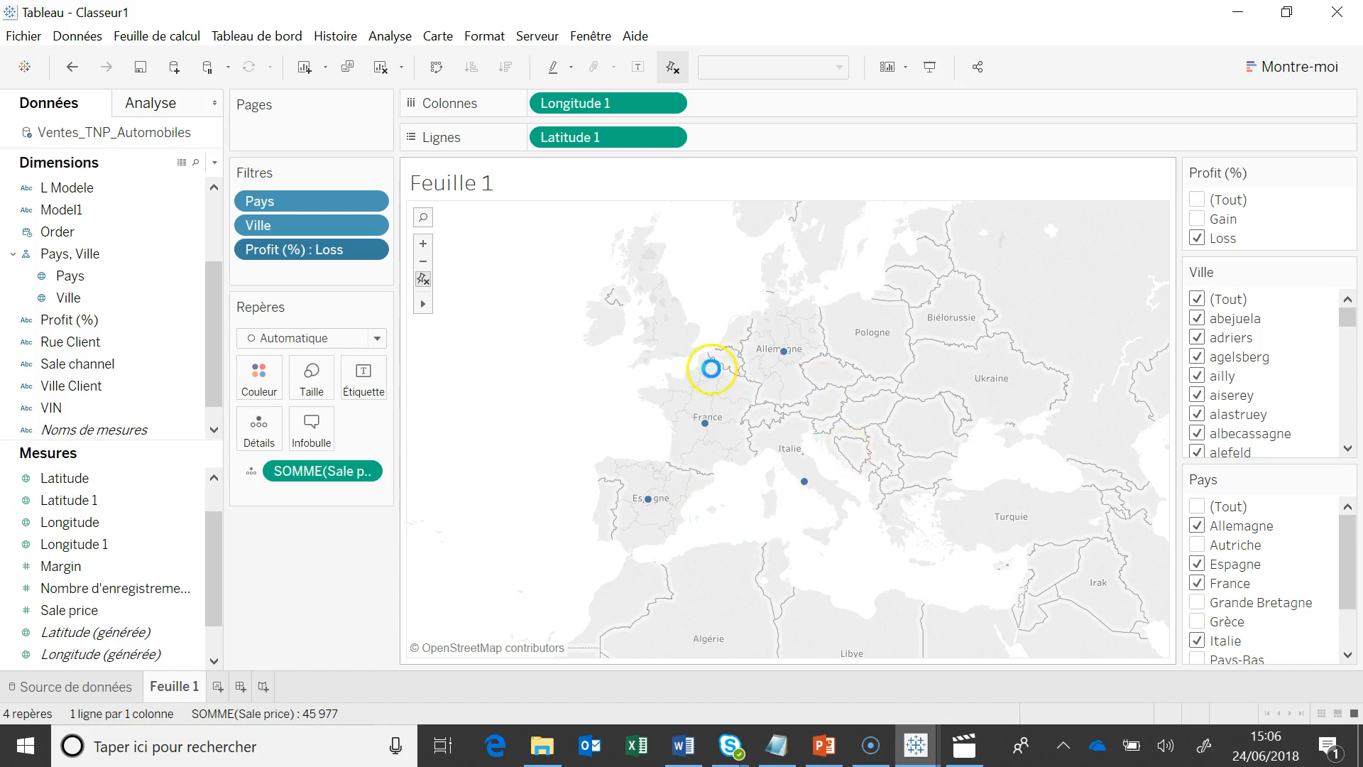
Colour the map marks by Margin and enlarge them.
mouse_move(710, 421)
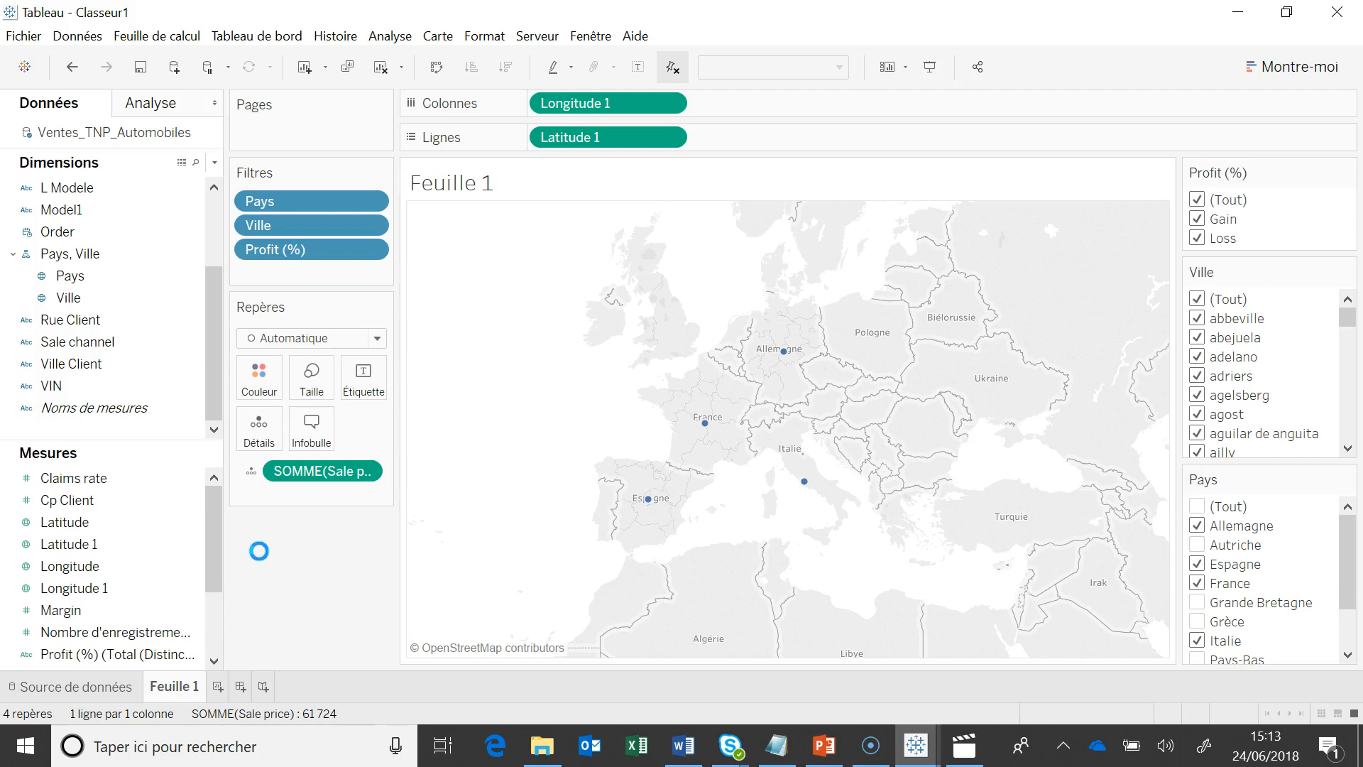
left_click(98, 606)
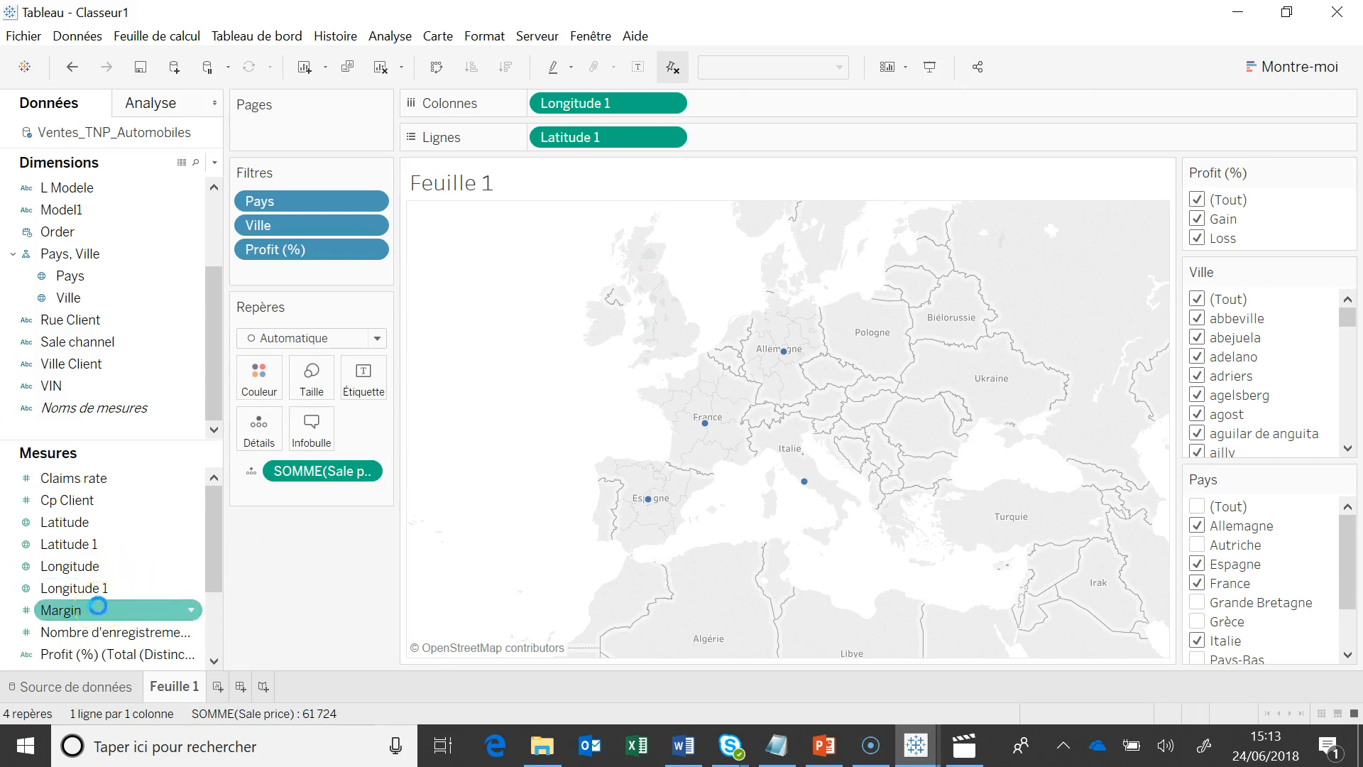
left_click_drag(98, 605, 250, 370)
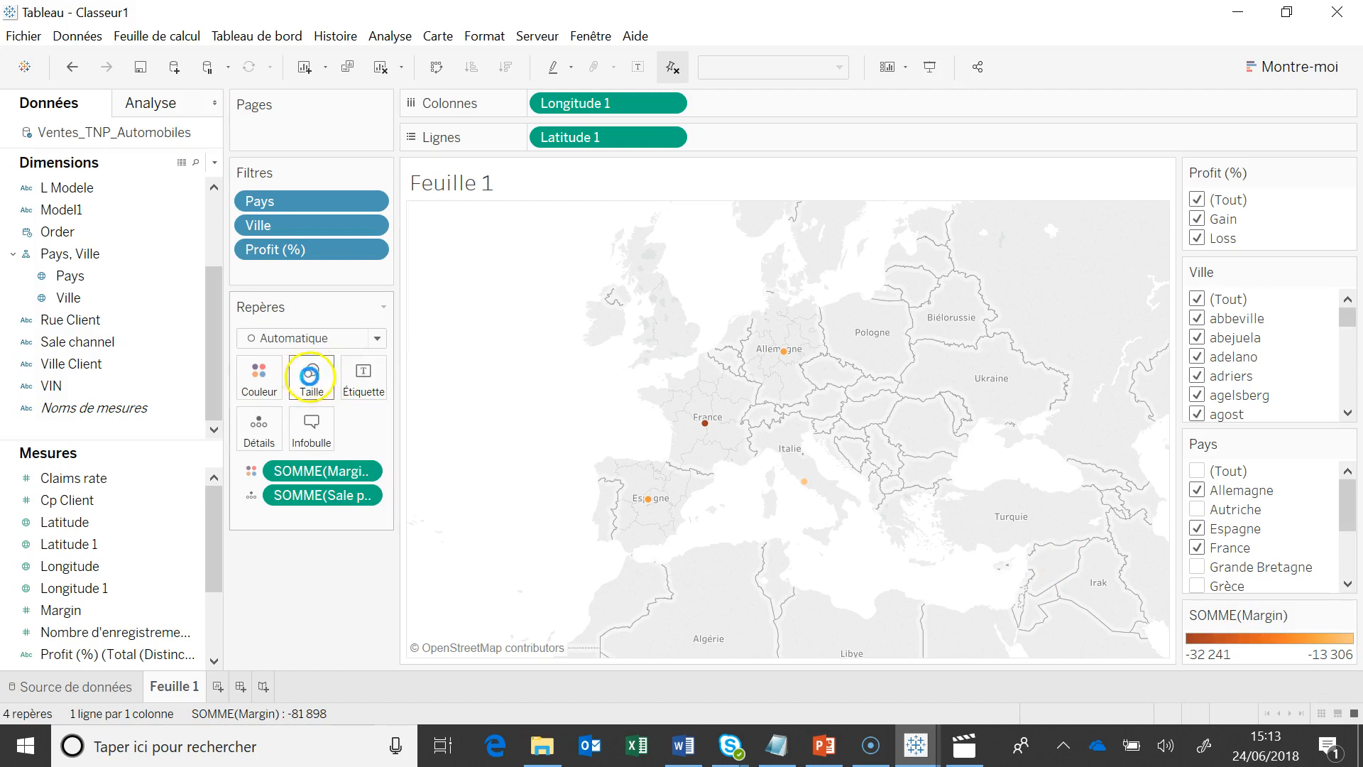
left_click(305, 376)
left_click_drag(328, 424, 380, 438)
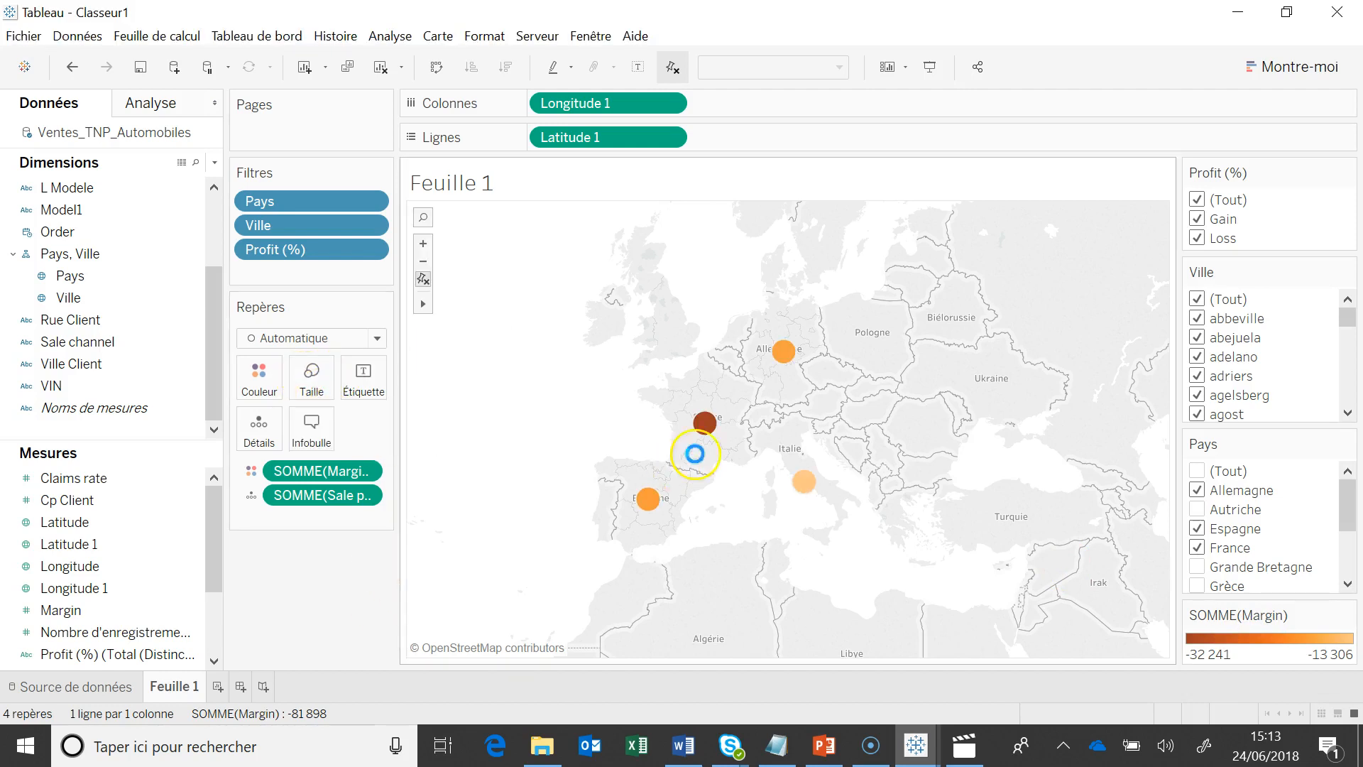
Restrict the Profit (%) filter on the map to Loss only.
mouse_move(807, 483)
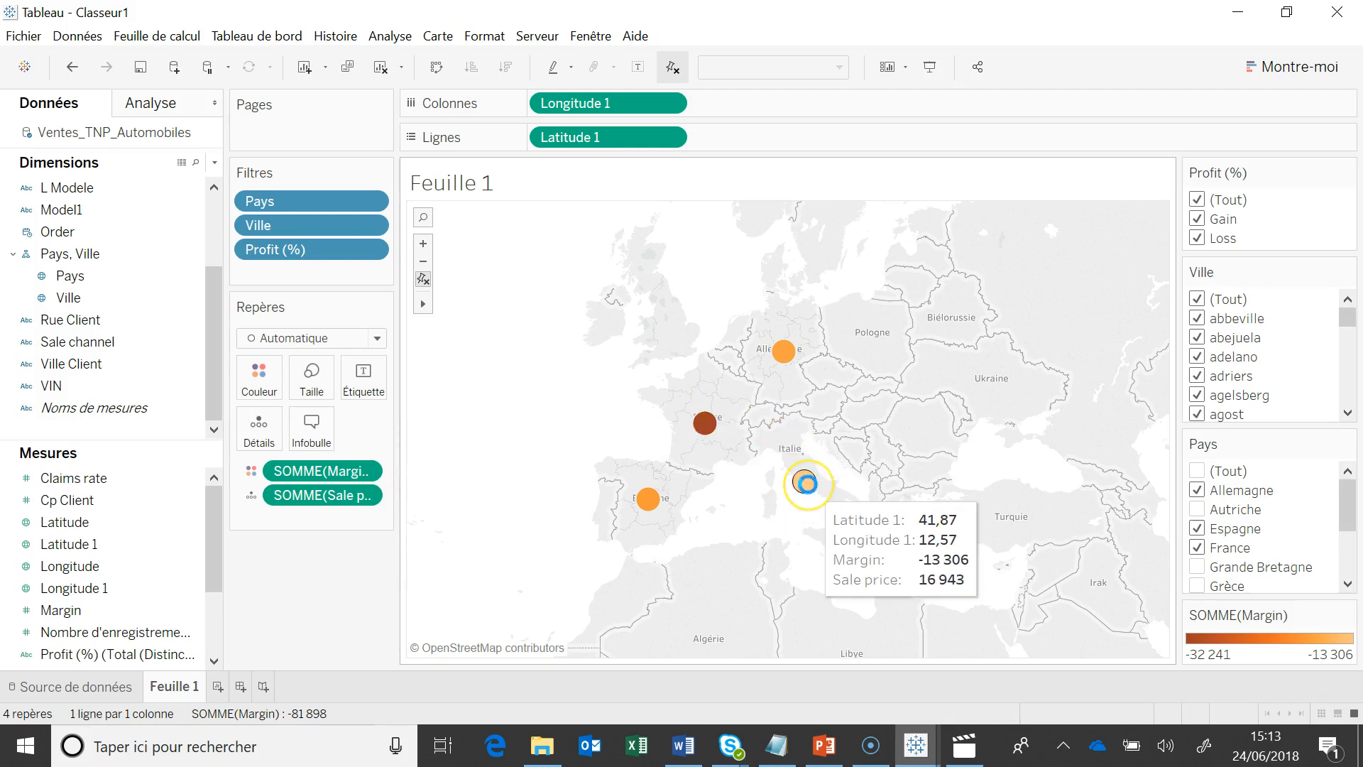
mouse_move(649, 491)
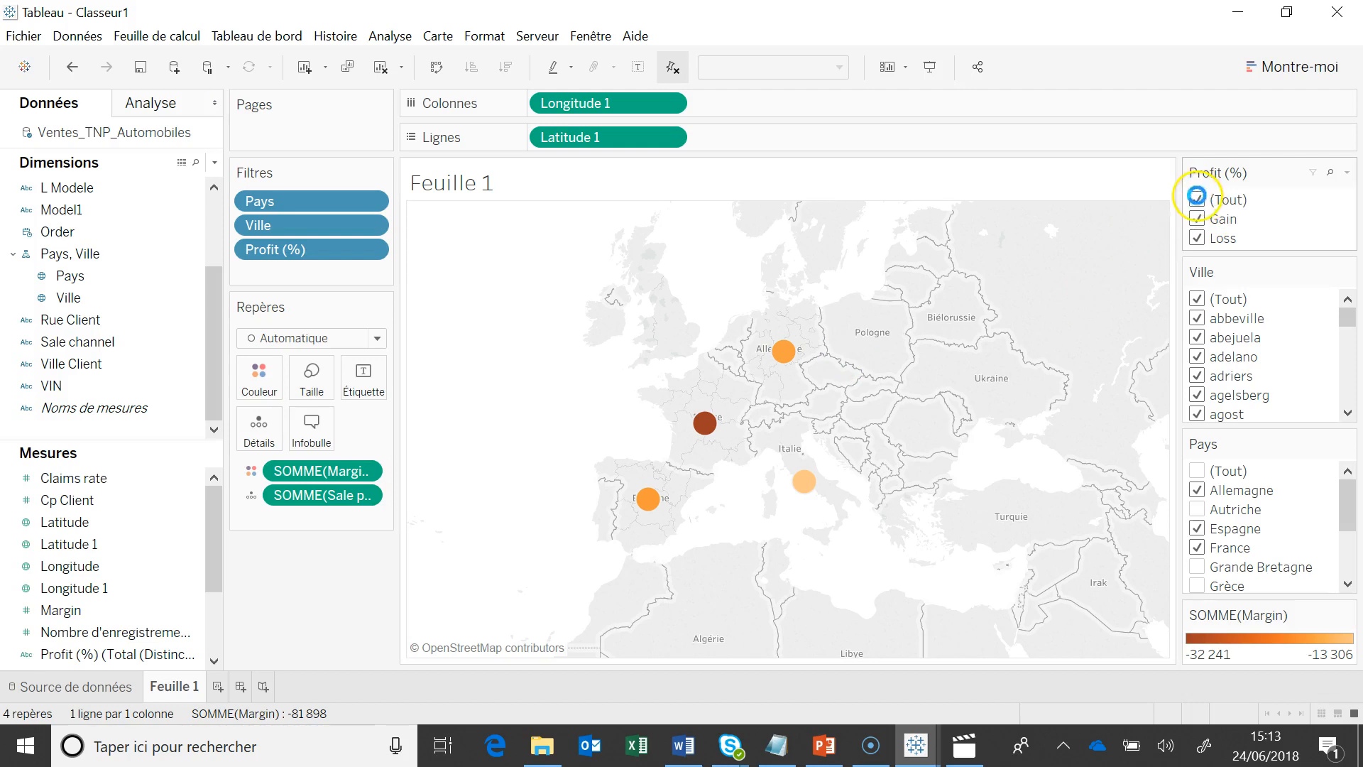
left_click(1197, 197)
left_click(1199, 217)
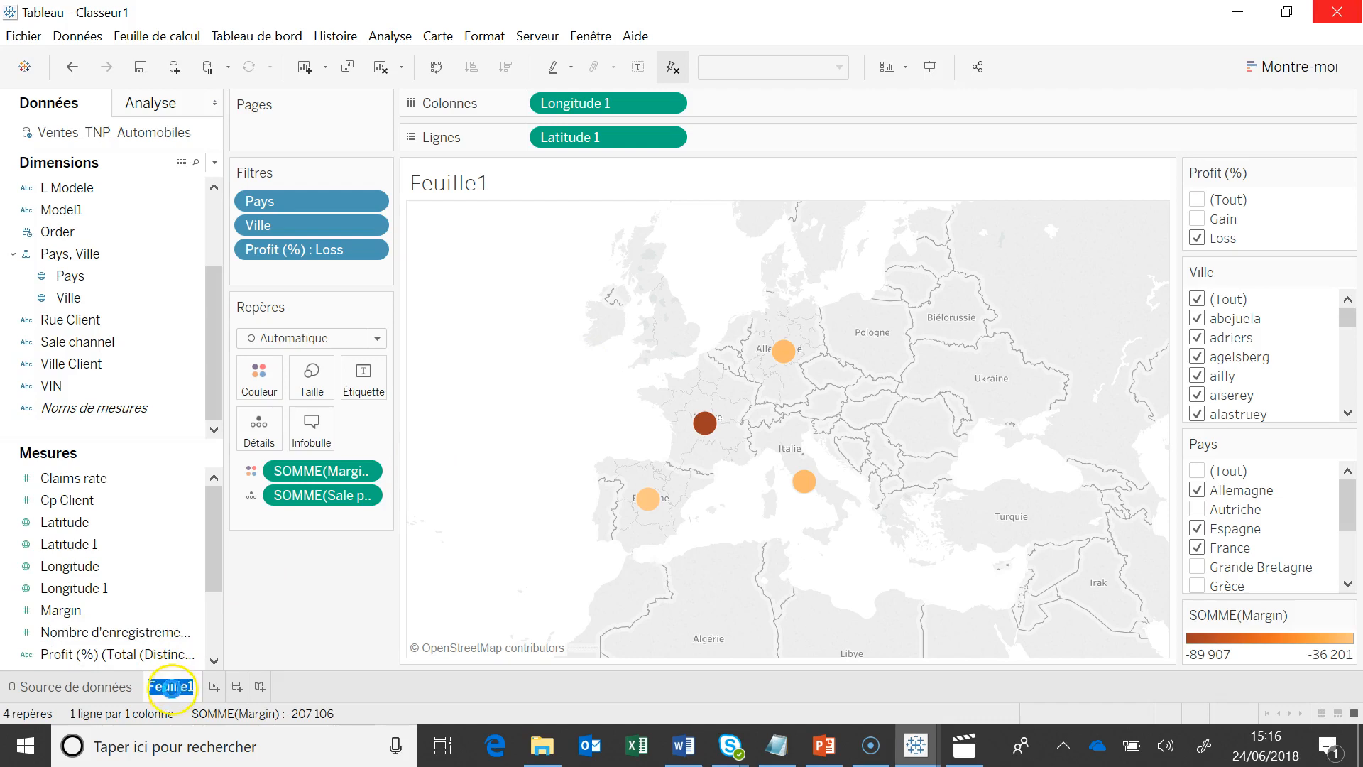
Rename the map worksheet as "Répartitions des ventes en Europe".
mouse_move(174, 684)
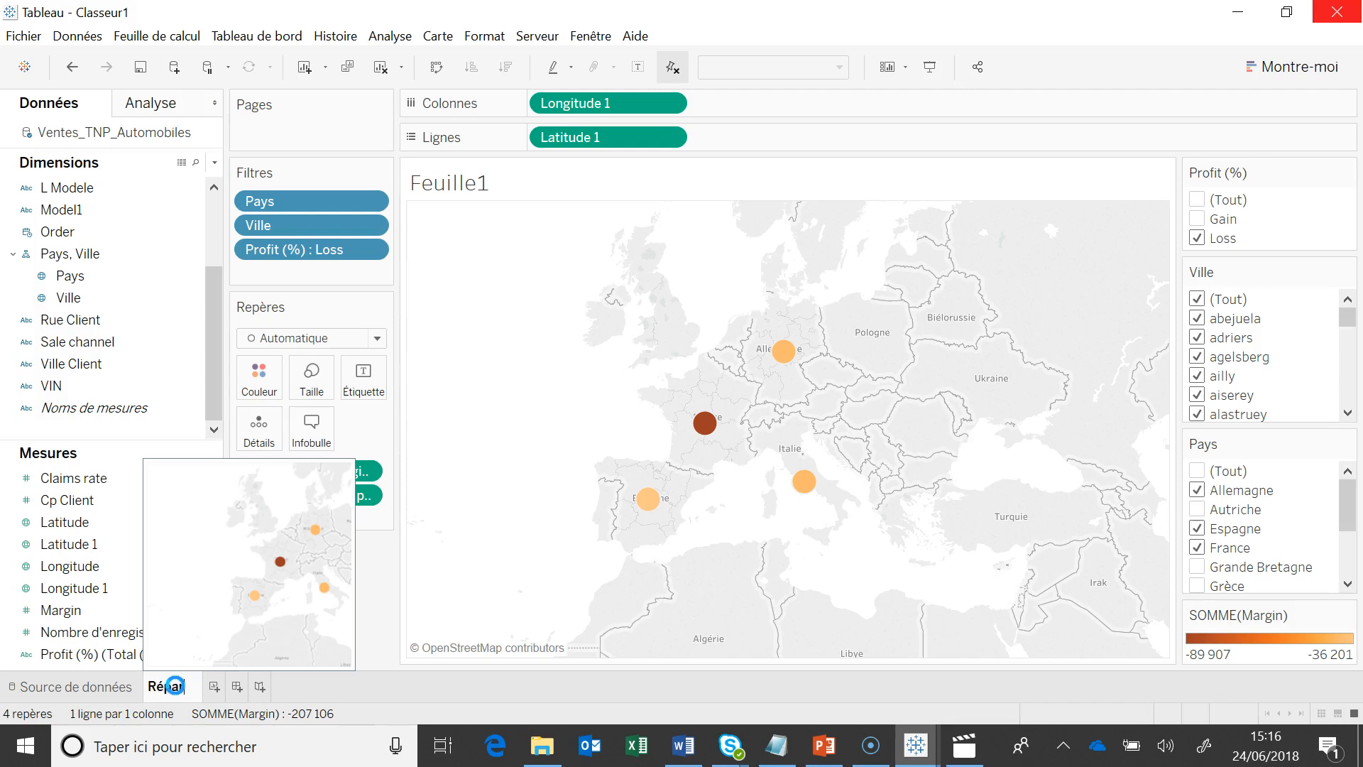
type("o")
key("BackSpace")
type("titions des ventes en Eur...")
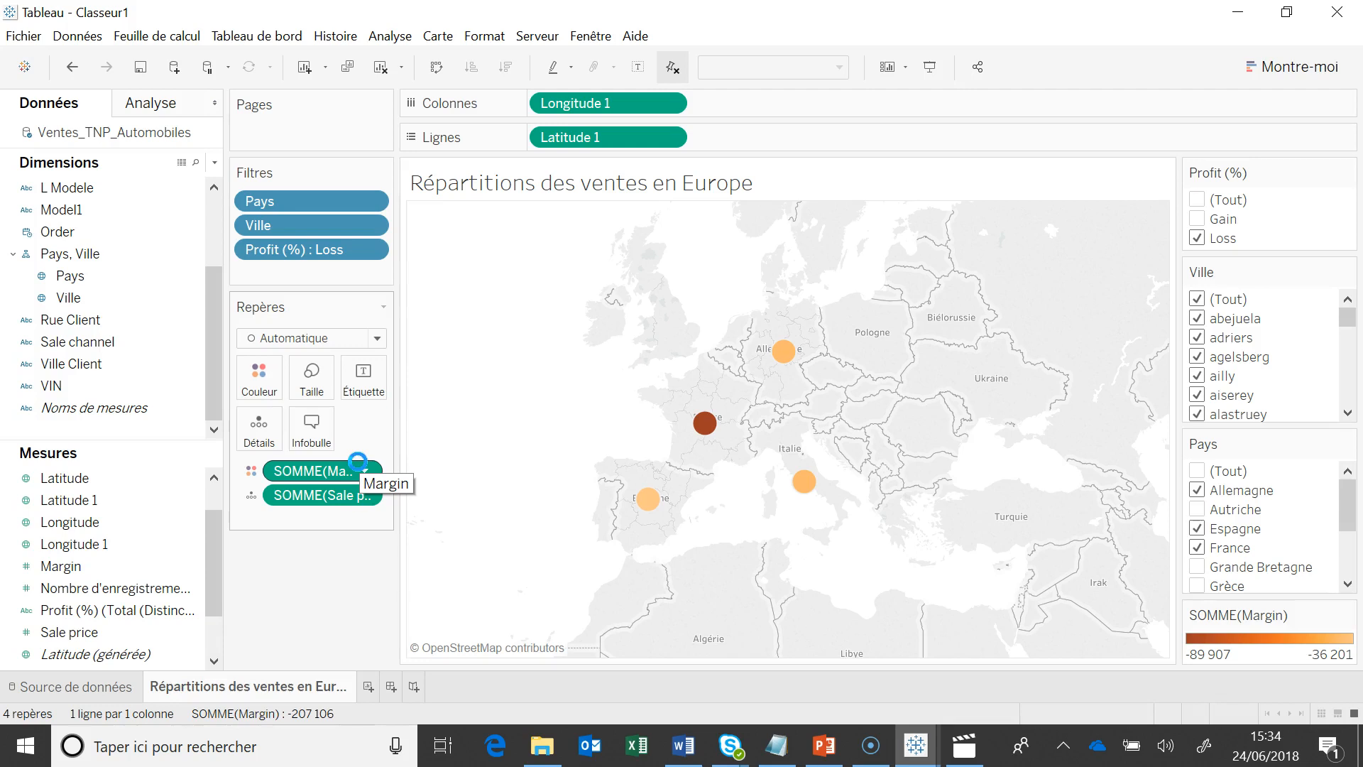
On a new worksheet, place Sale channel in the columns and its count (Total) in the rows.
left_click(369, 685)
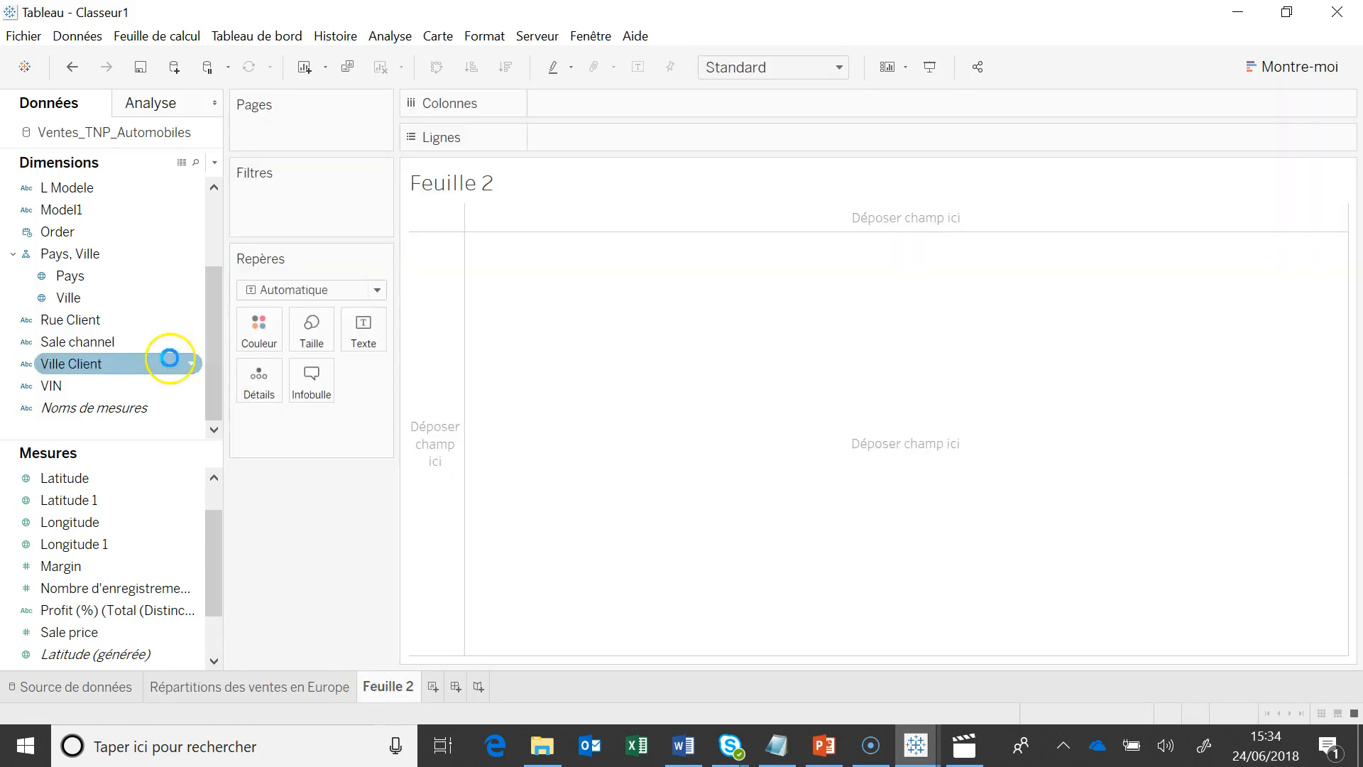
left_click(112, 339)
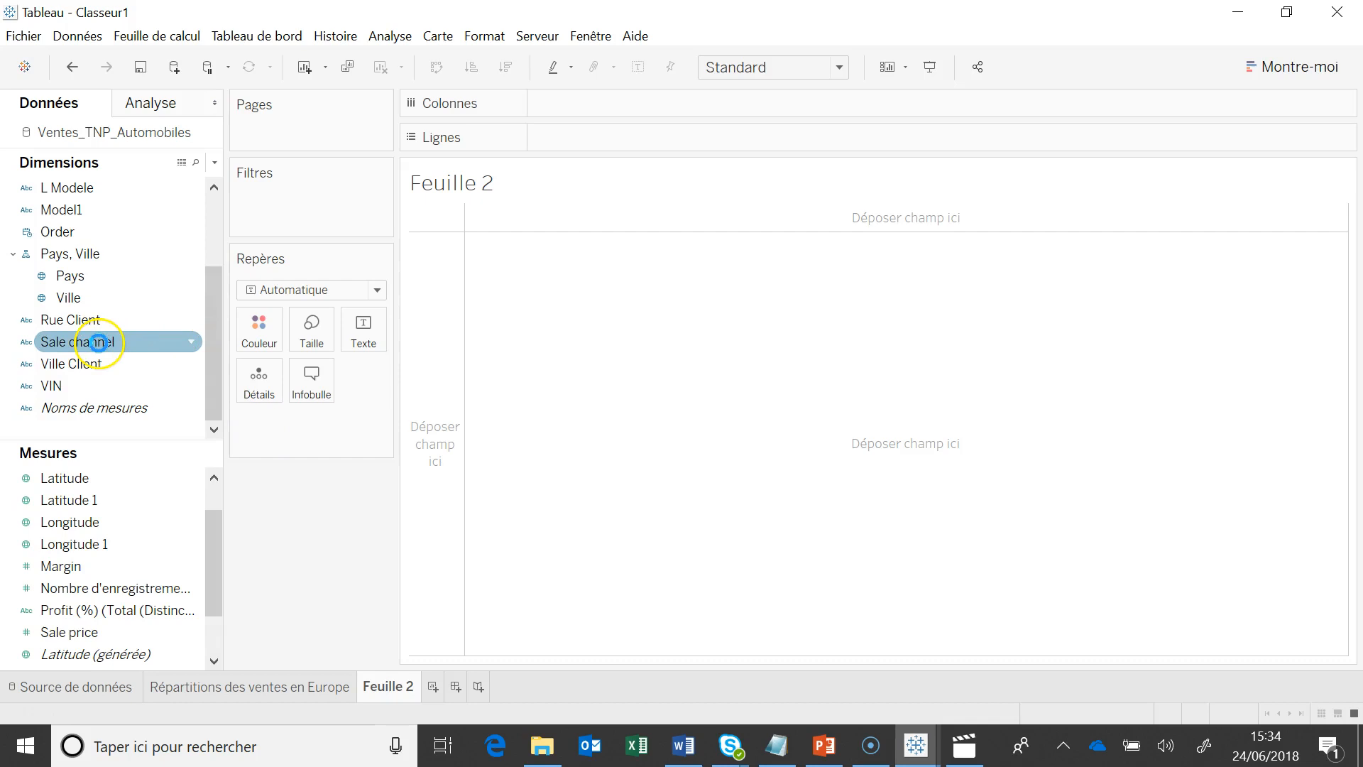
left_click_drag(99, 343, 609, 143)
left_click_drag(71, 339, 588, 103)
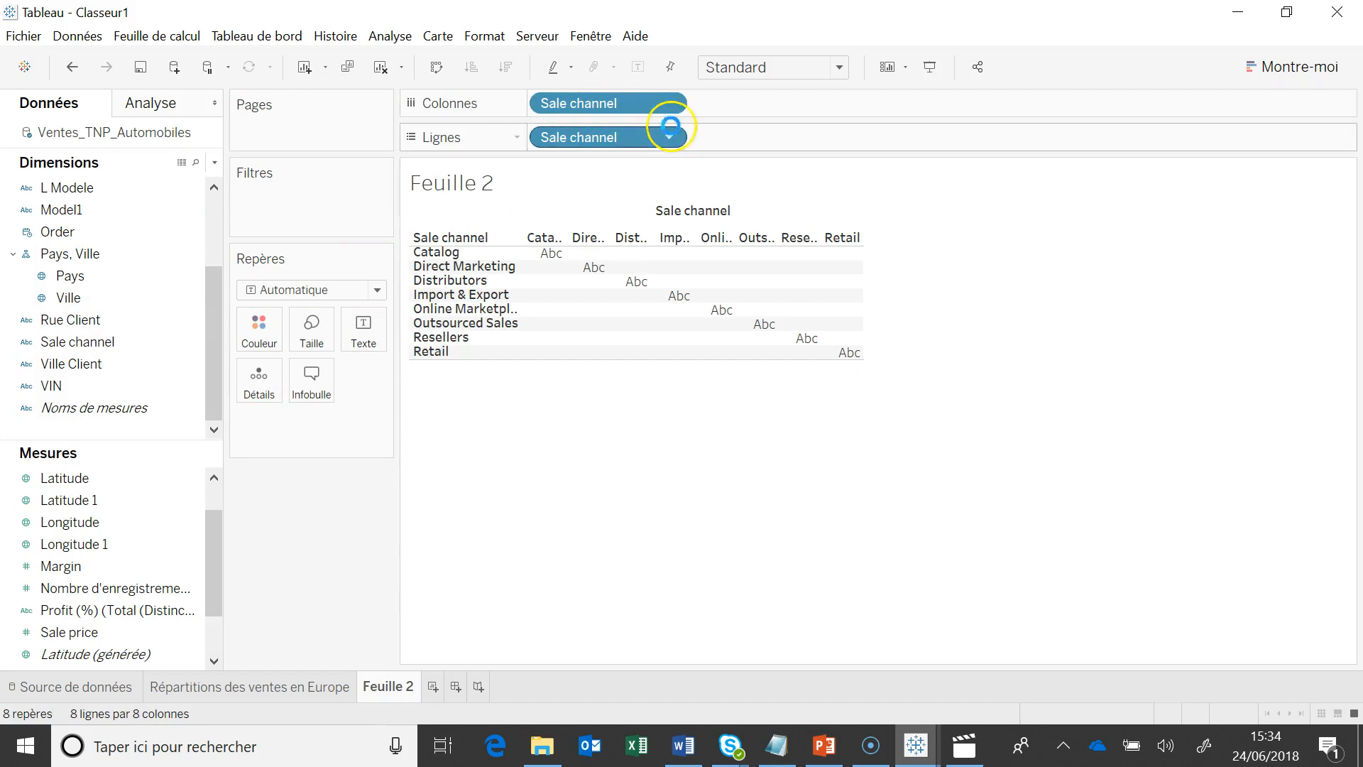
left_click(668, 137)
mouse_move(700, 400)
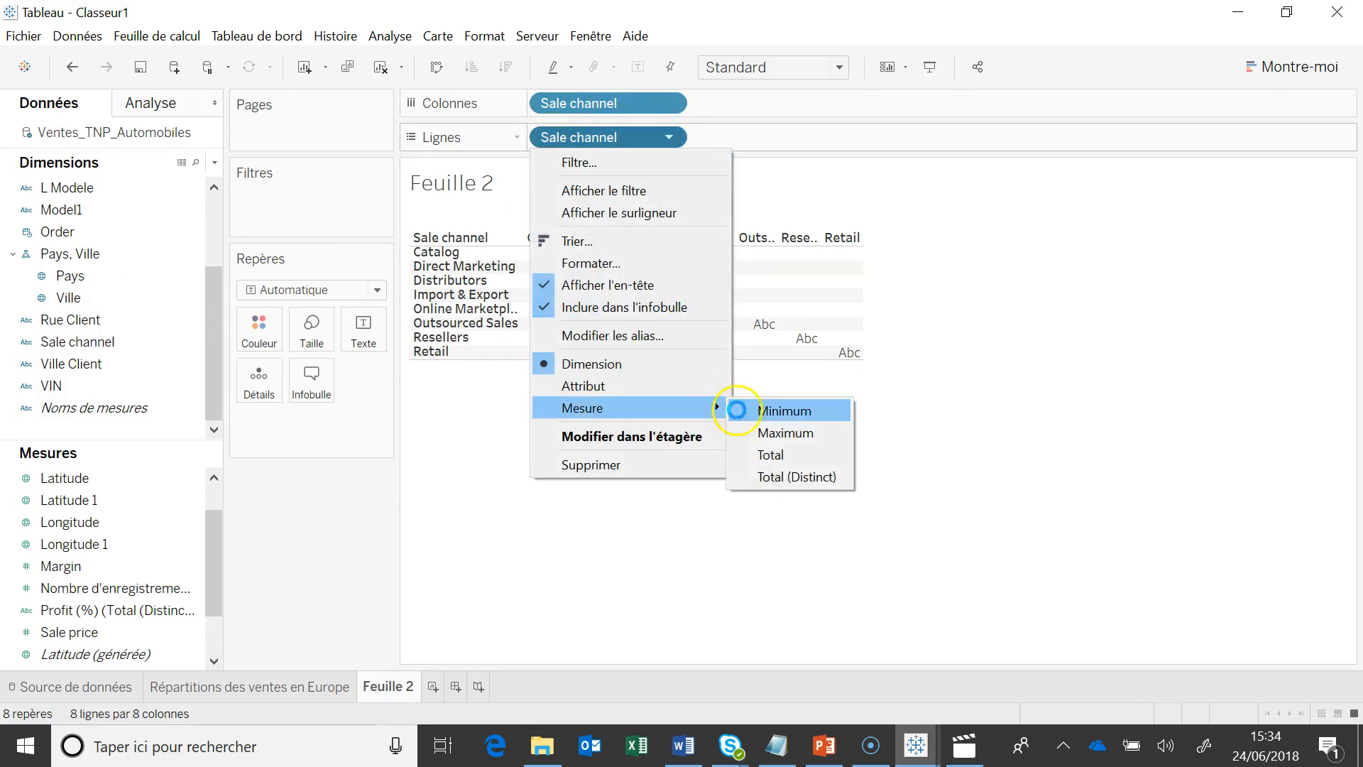
left_click(773, 455)
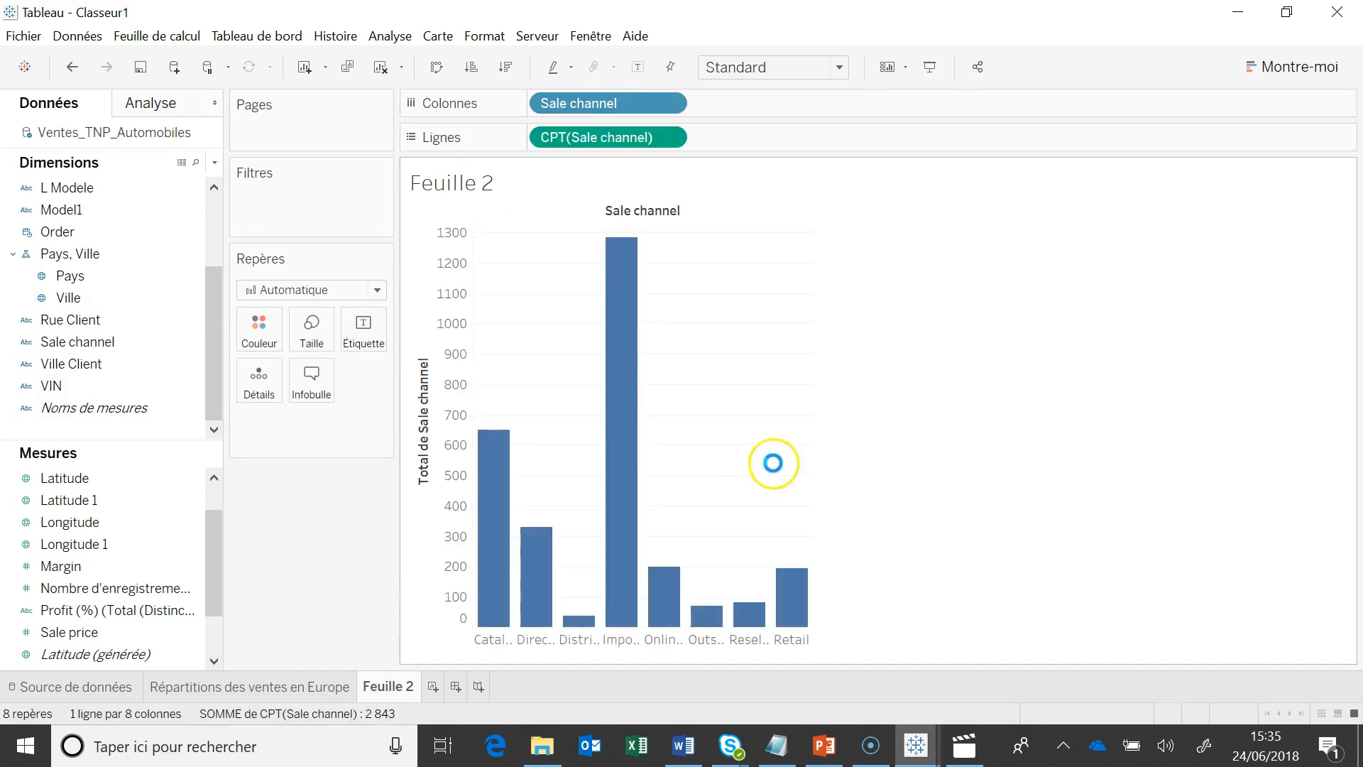
Convert the Sale channel bar chart into a packed bubbles chart.
left_click(1290, 65)
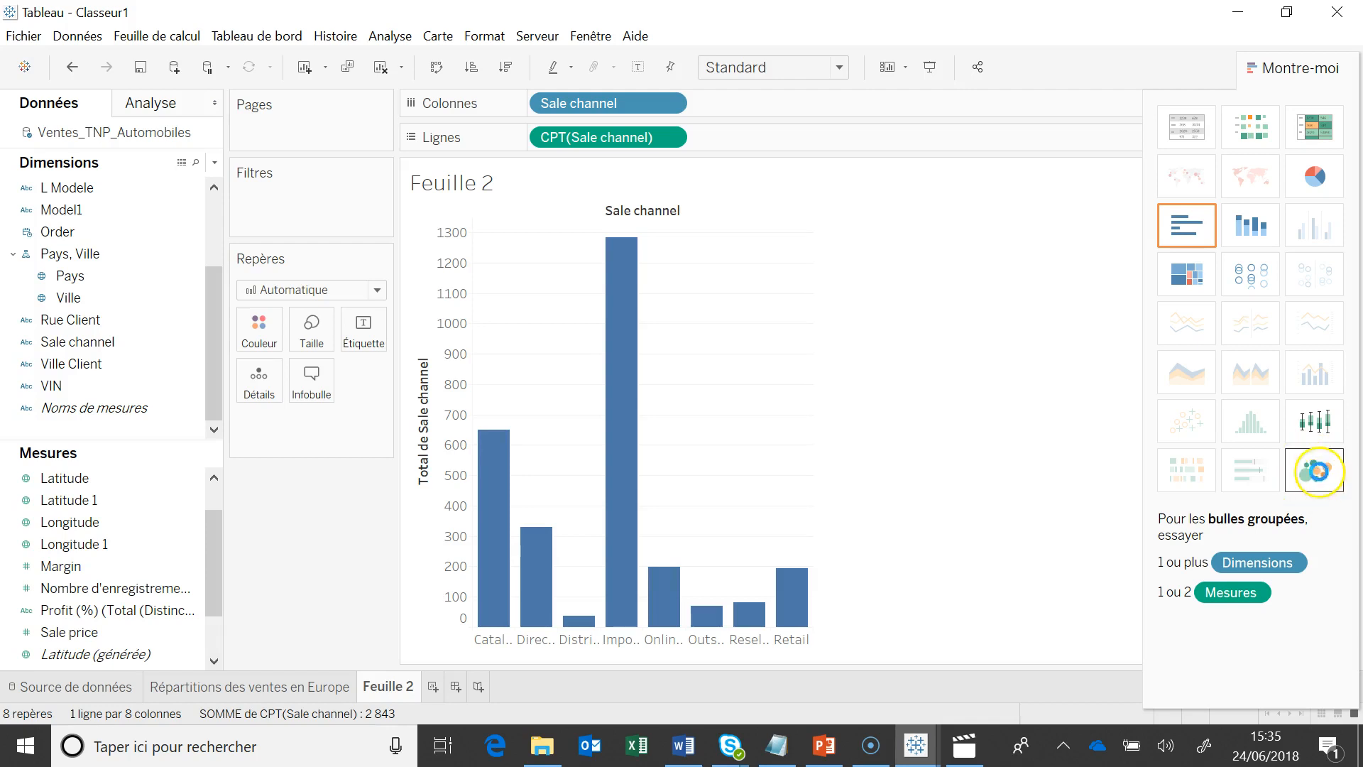
left_click(1317, 471)
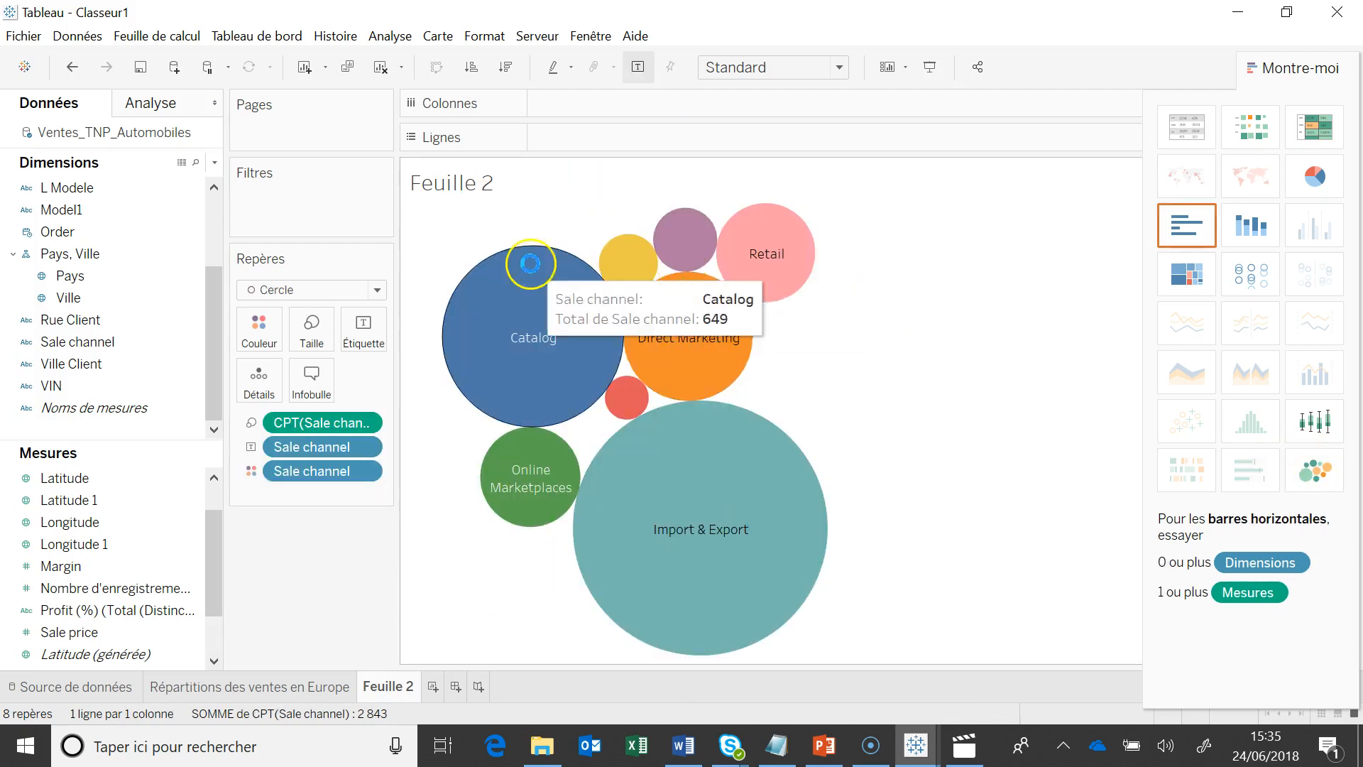
mouse_move(524, 405)
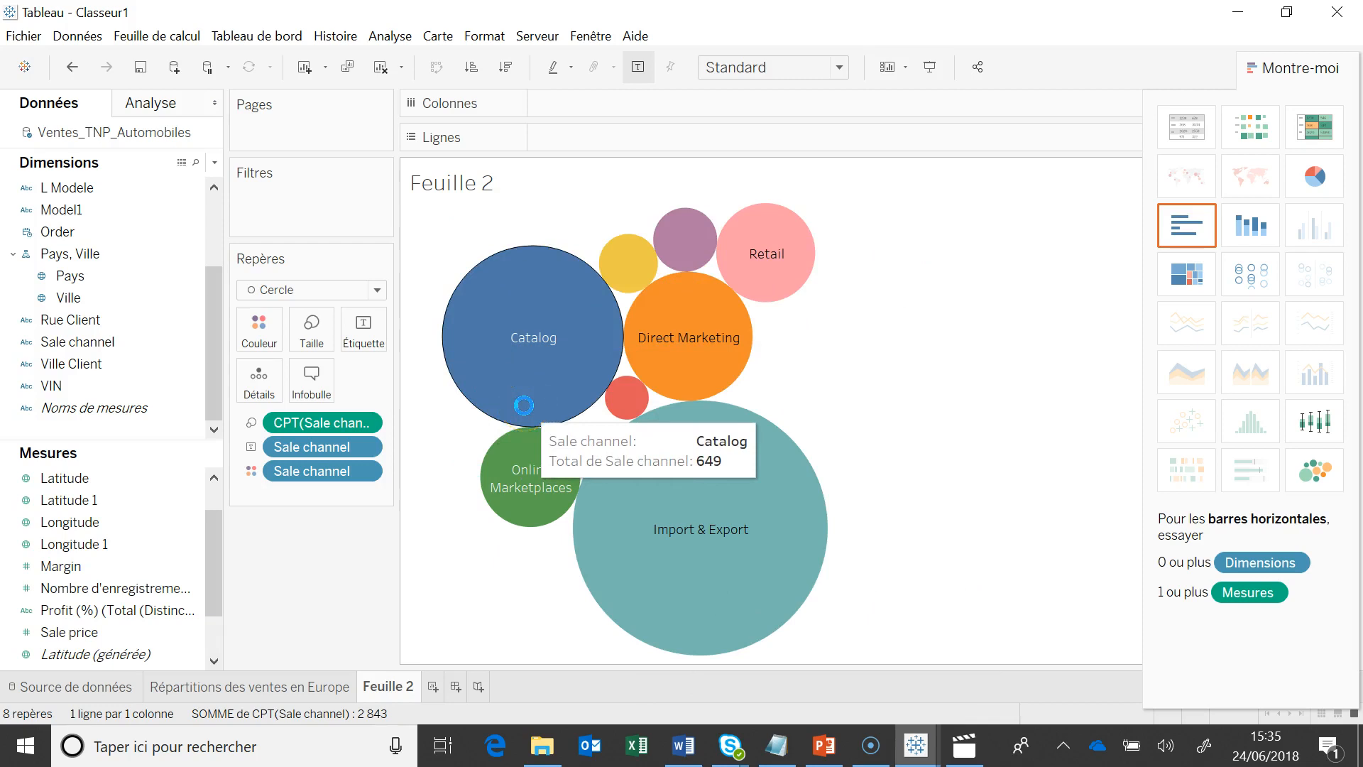
Add a filter on Pays to the bubble chart with all countries selected.
left_click(59, 278)
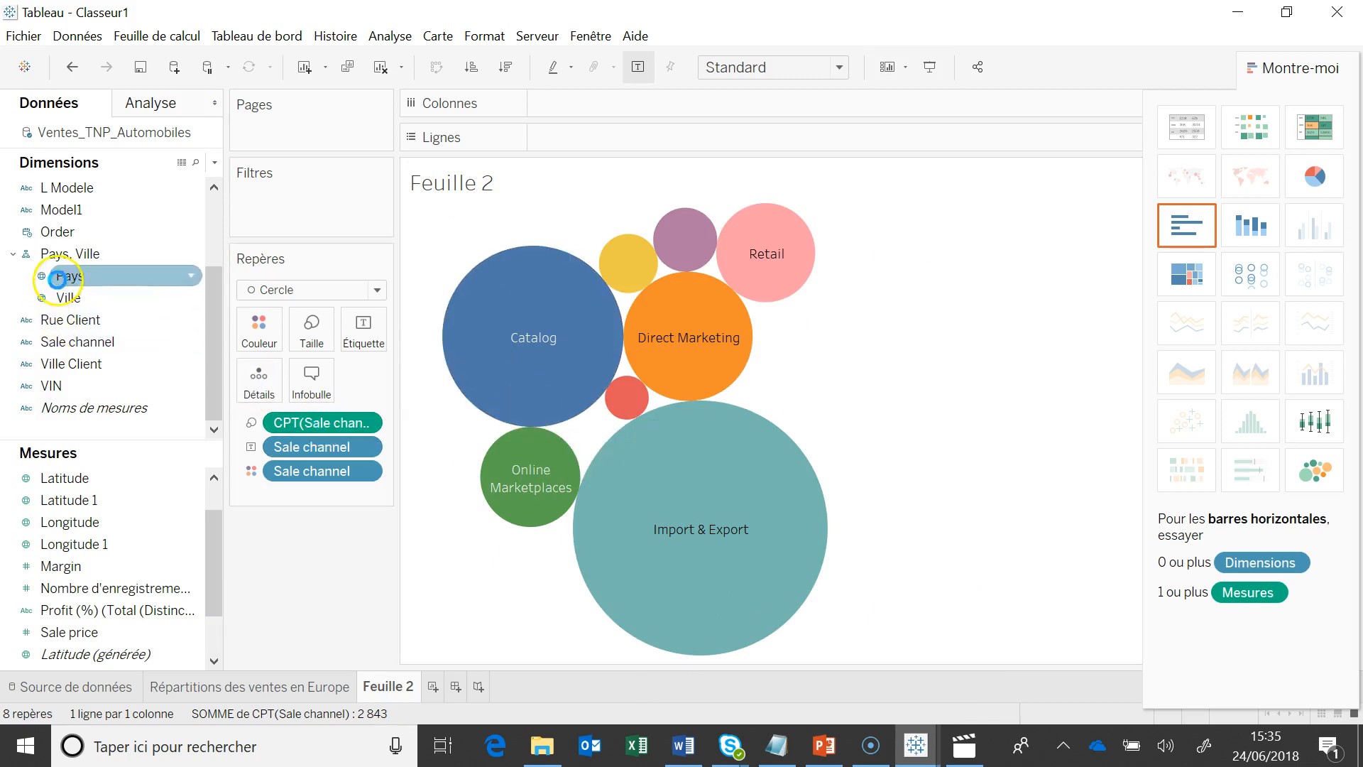
left_click(65, 256)
left_click_drag(65, 261, 267, 206)
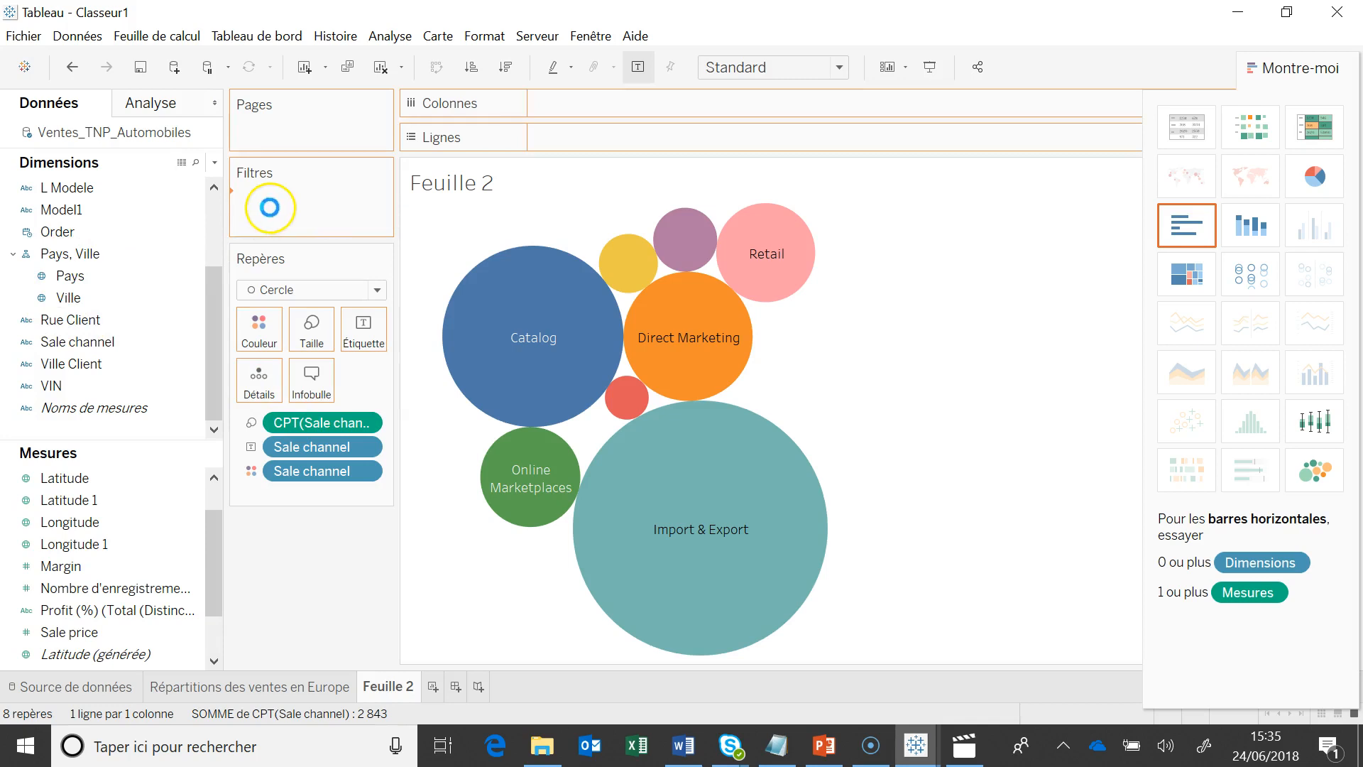
left_click(469, 442)
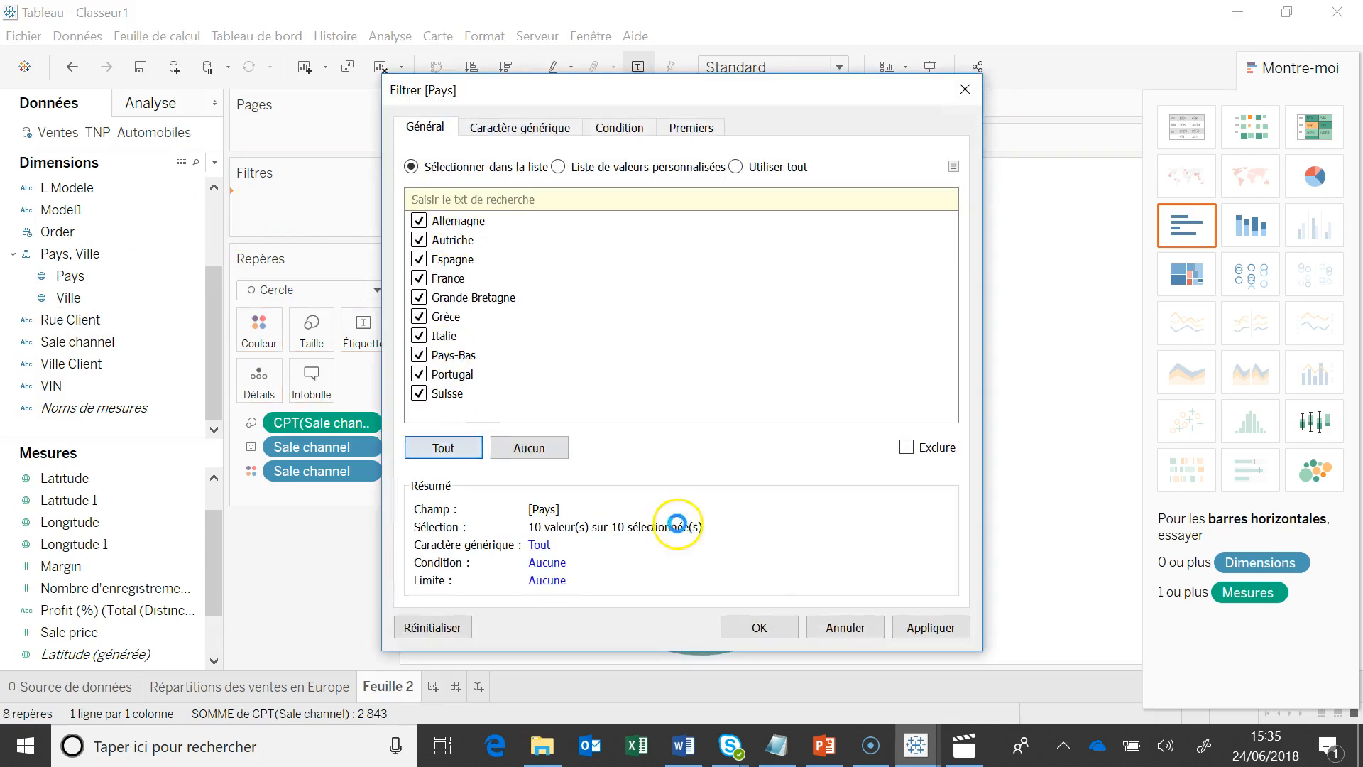
left_click(763, 625)
Add a filter on Model1 to the bubble chart with all models selected.
left_click(28, 261)
left_click_drag(62, 210, 267, 228)
left_click(450, 446)
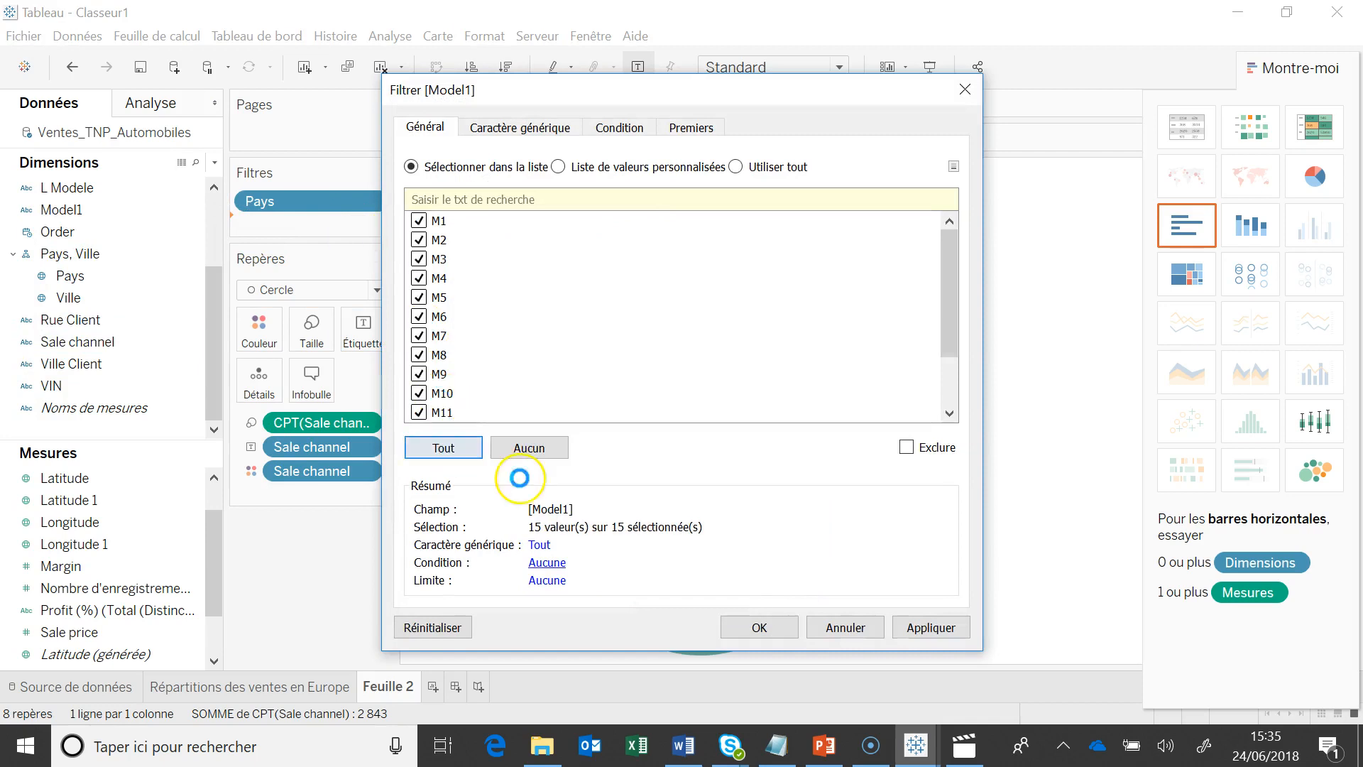
left_click(757, 626)
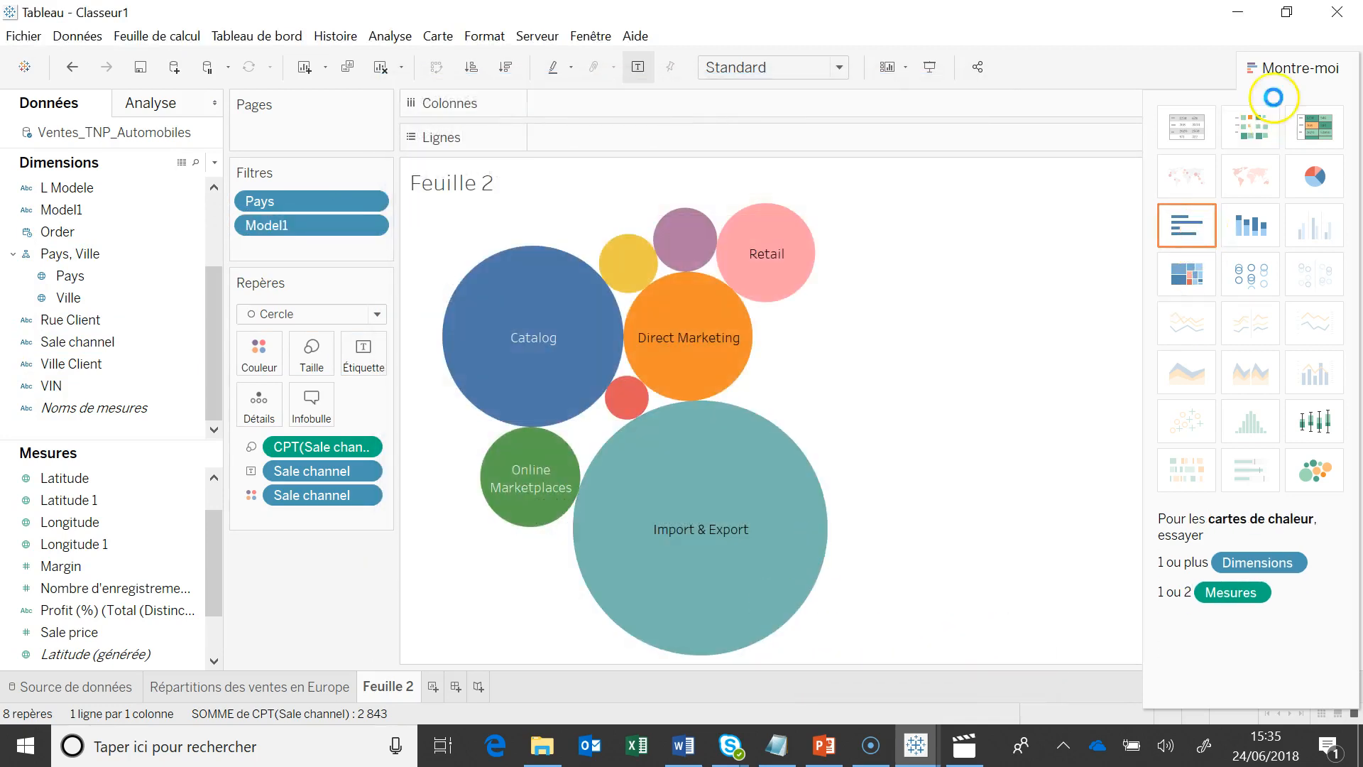
Collapse the chart suggestions and show the filter controls for Pays and Model1.
left_click(1272, 69)
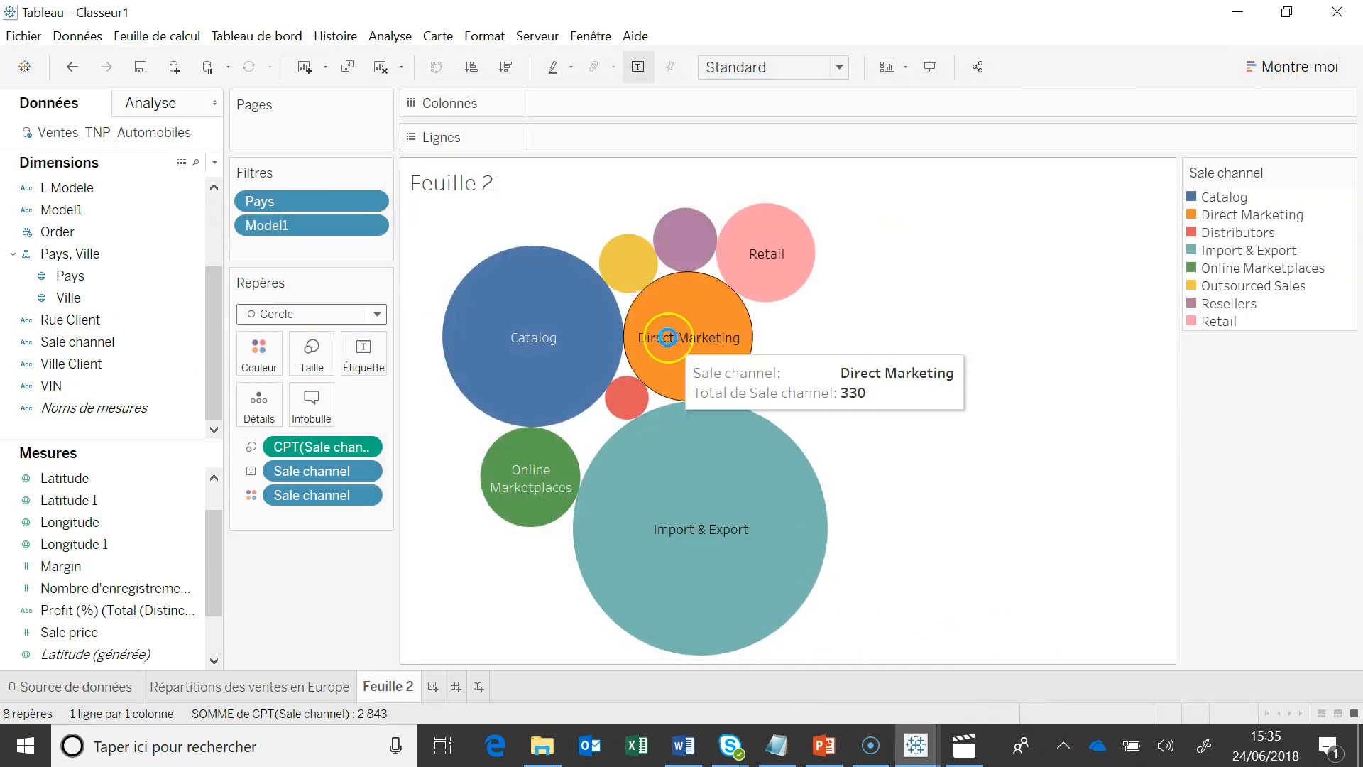
left_click(370, 202)
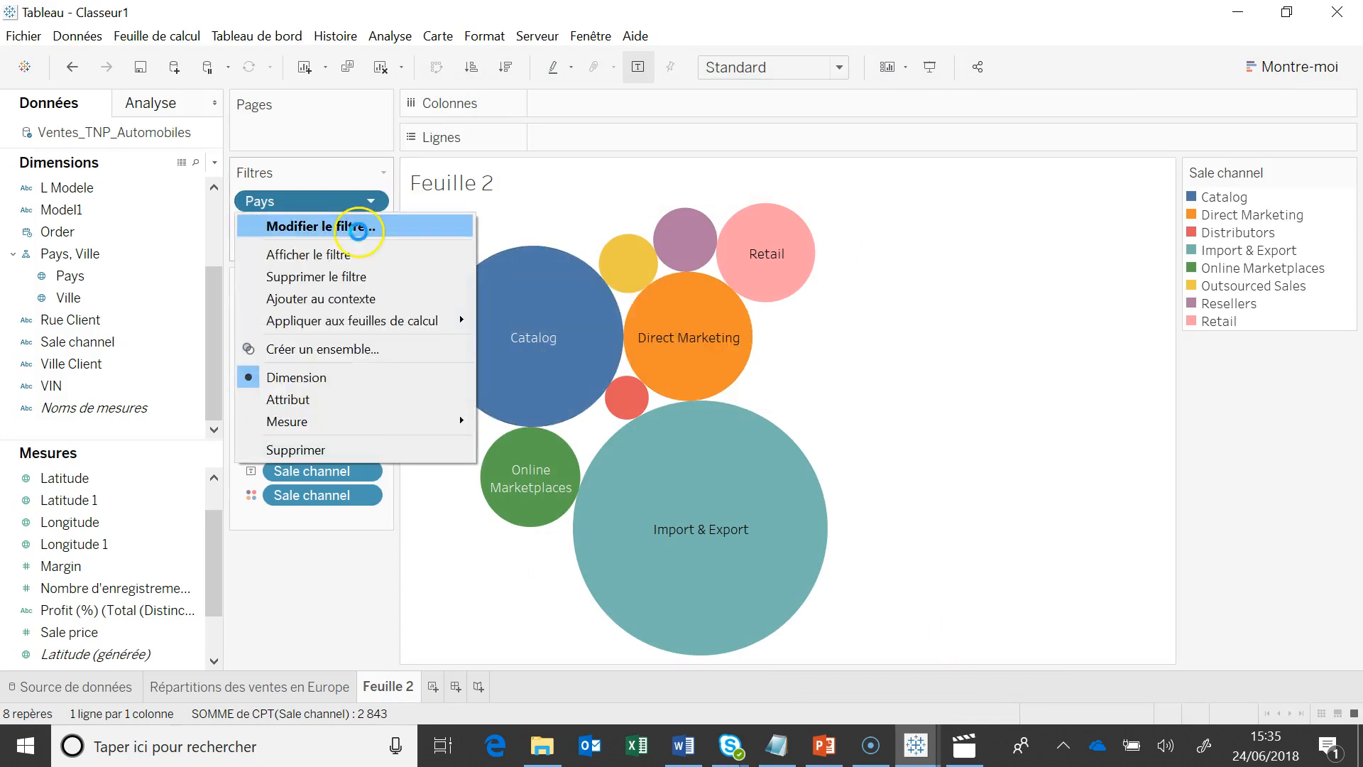
left_click(296, 255)
left_click(363, 221)
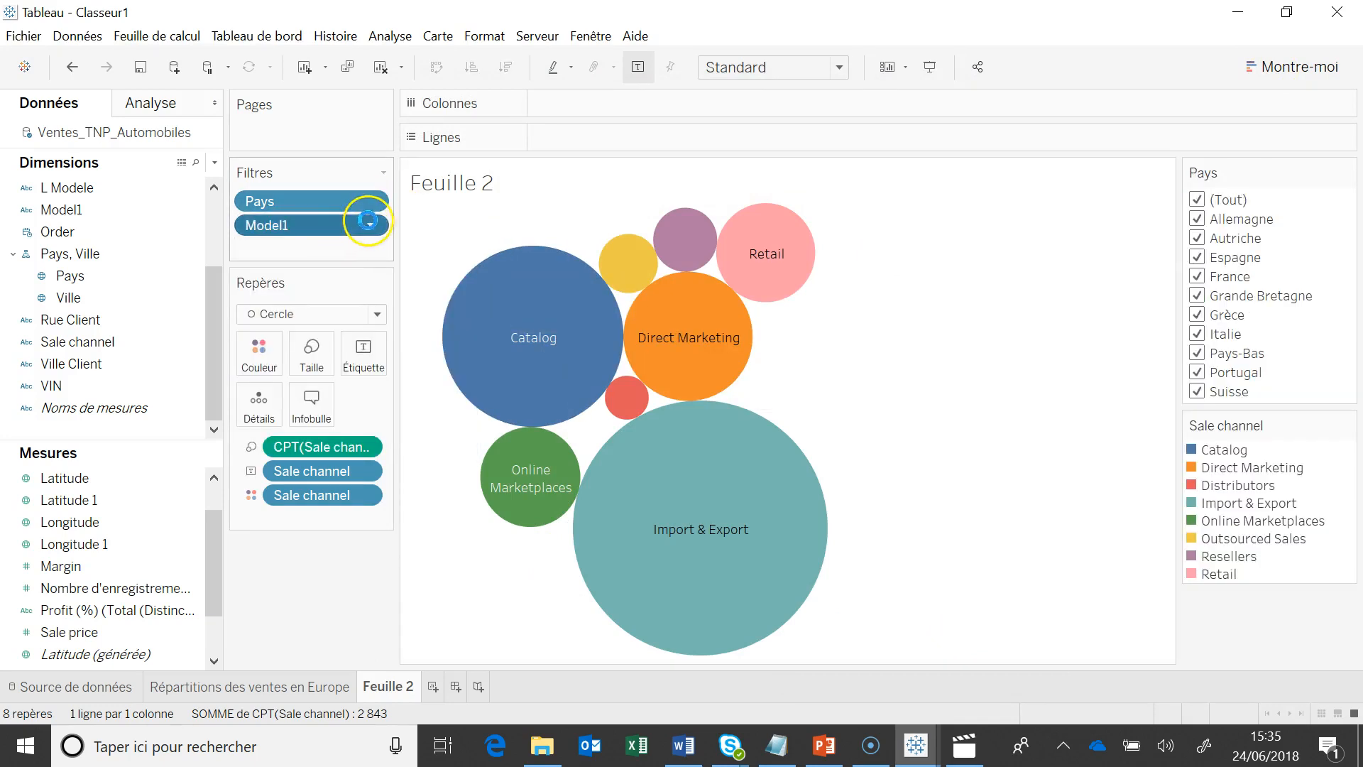
left_click(340, 274)
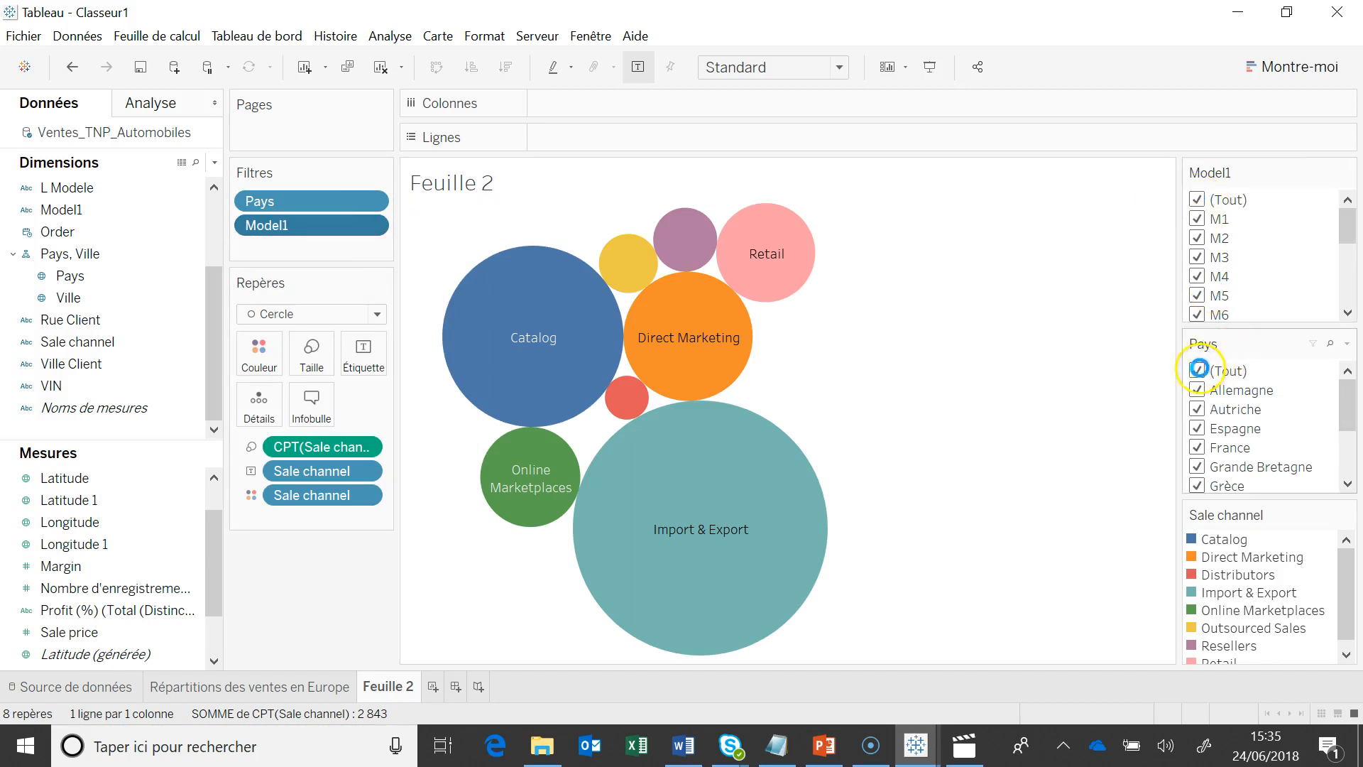
Restrict the bubble chart's Pays filter to Allemagne, Autriche and Espagne.
left_click(1206, 370)
left_click(1198, 424)
left_click(1197, 415)
left_click(1197, 430)
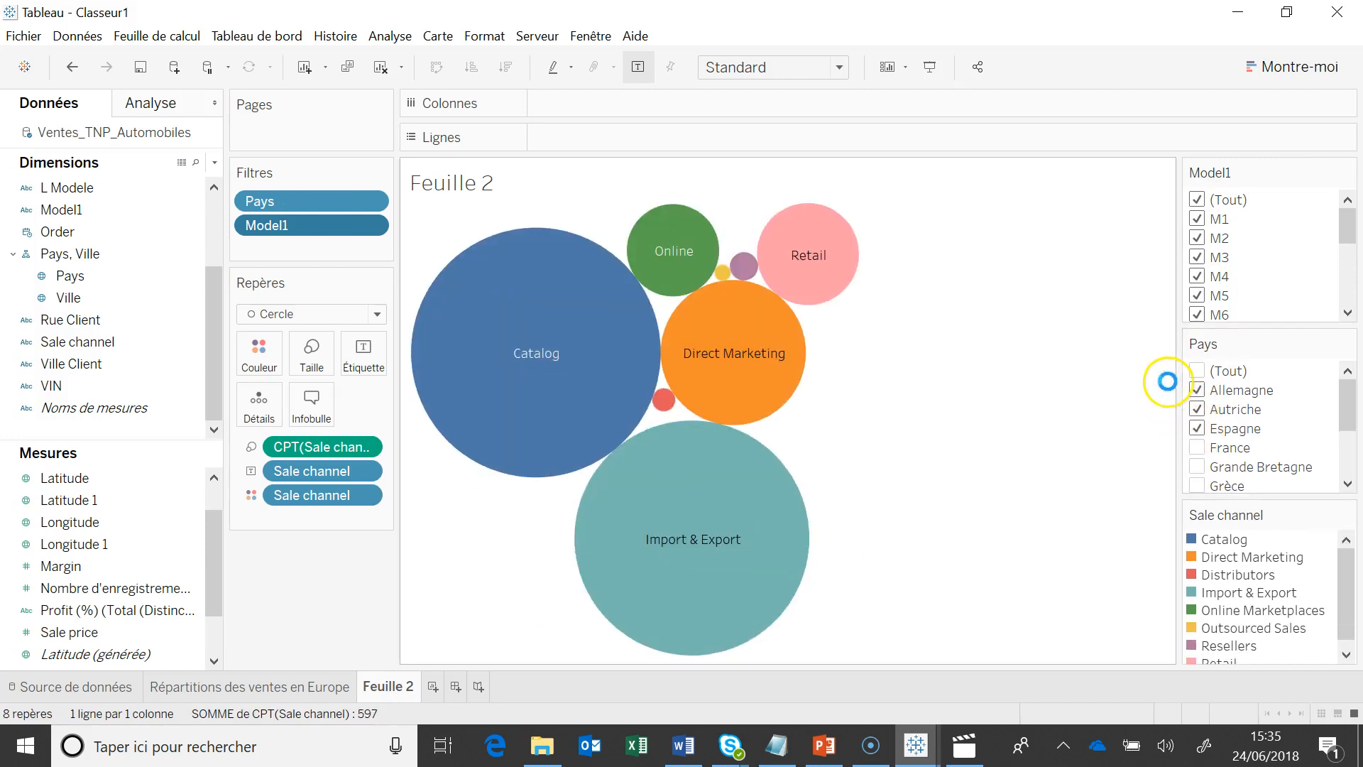
mouse_move(583, 327)
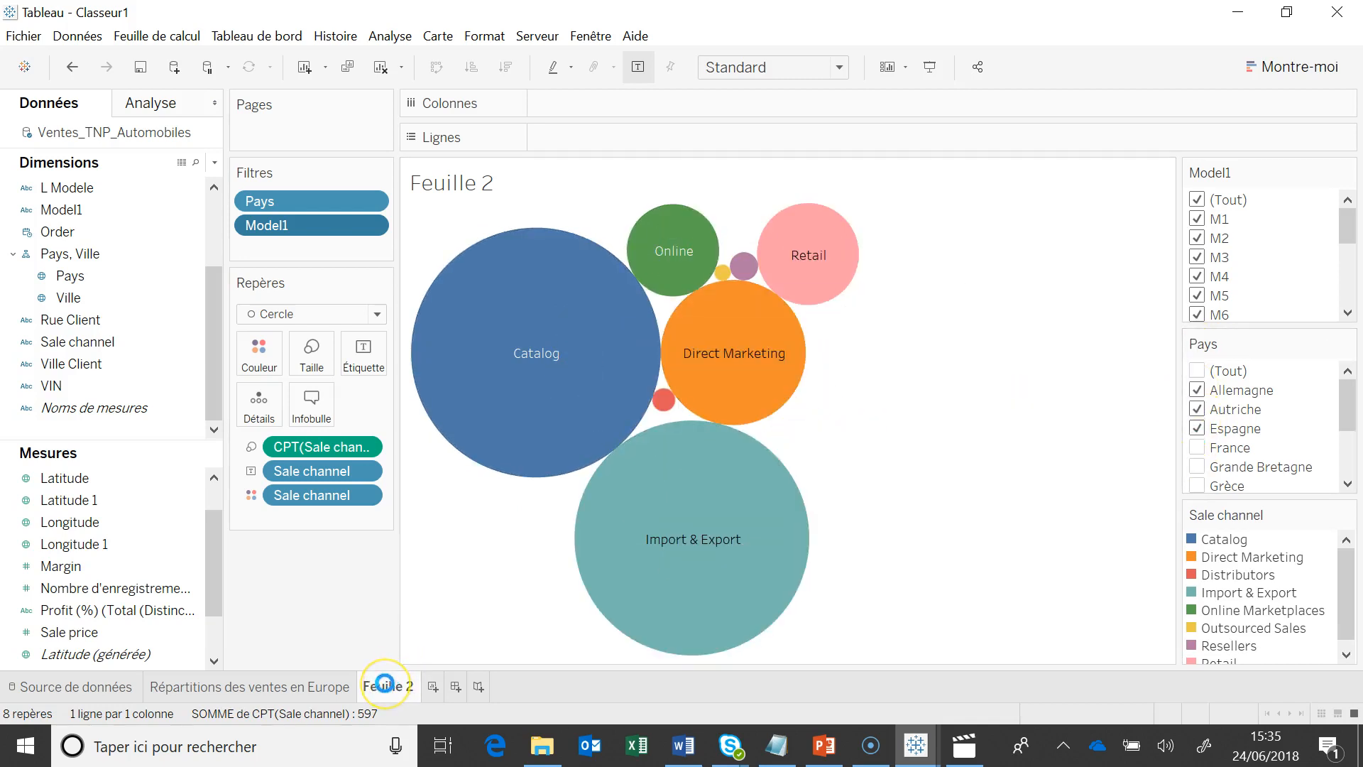
Rename the bubble chart worksheet as "Répartition des ventes par canal".
mouse_move(384, 684)
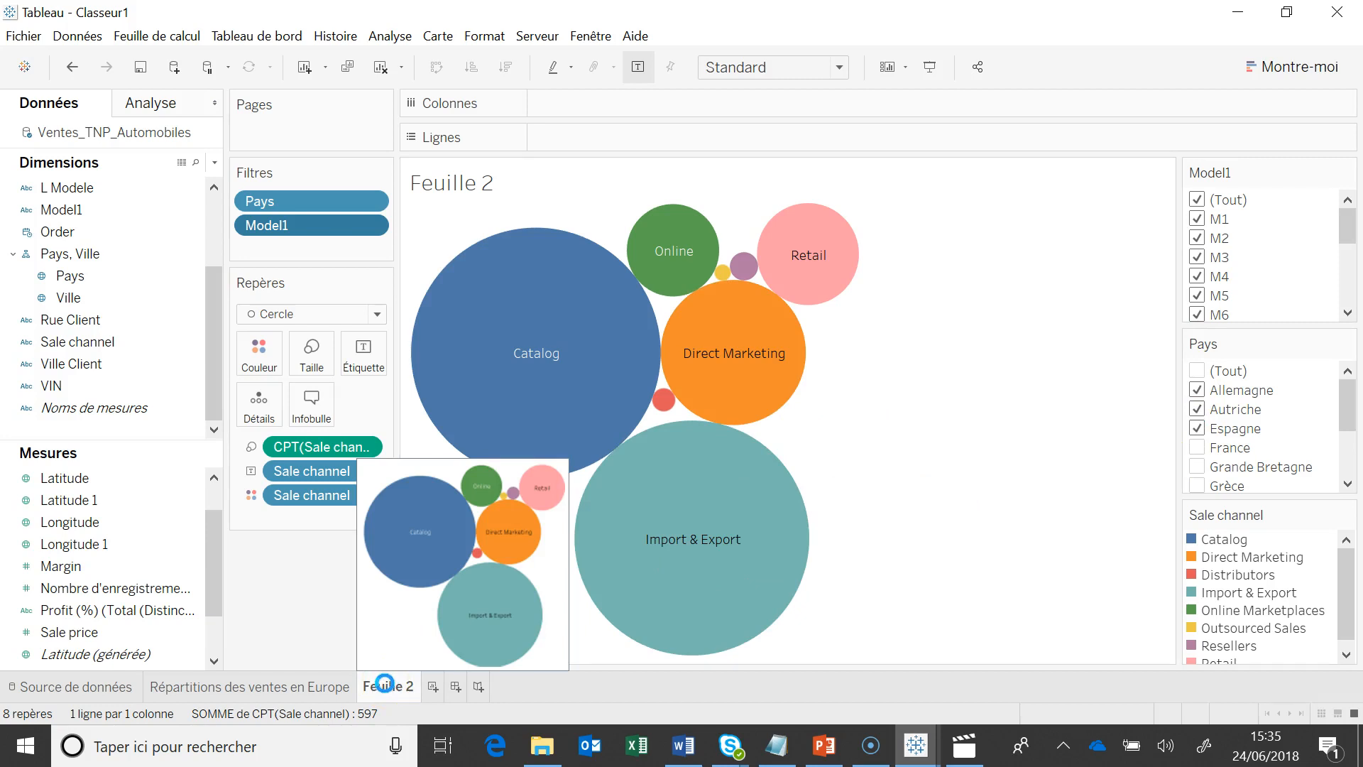
double_click(384, 683)
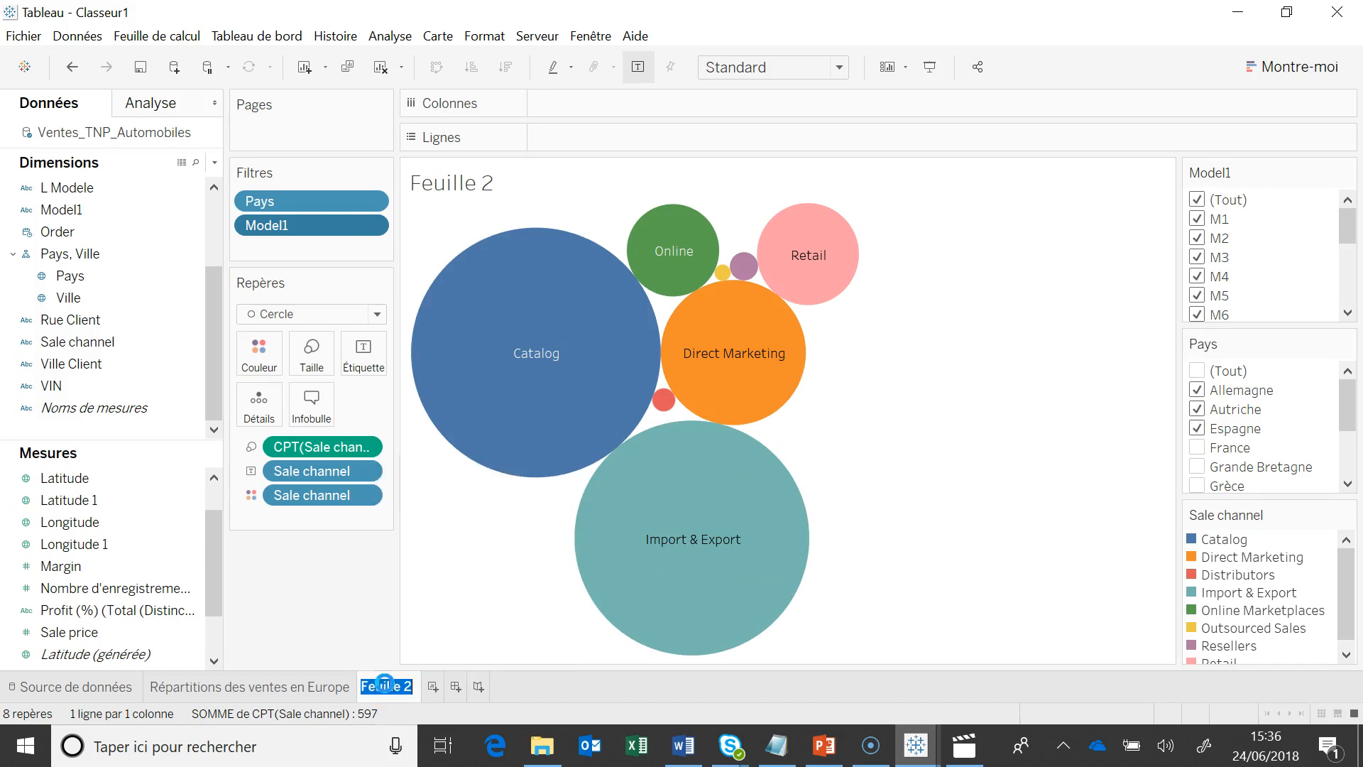
type("Répartio")
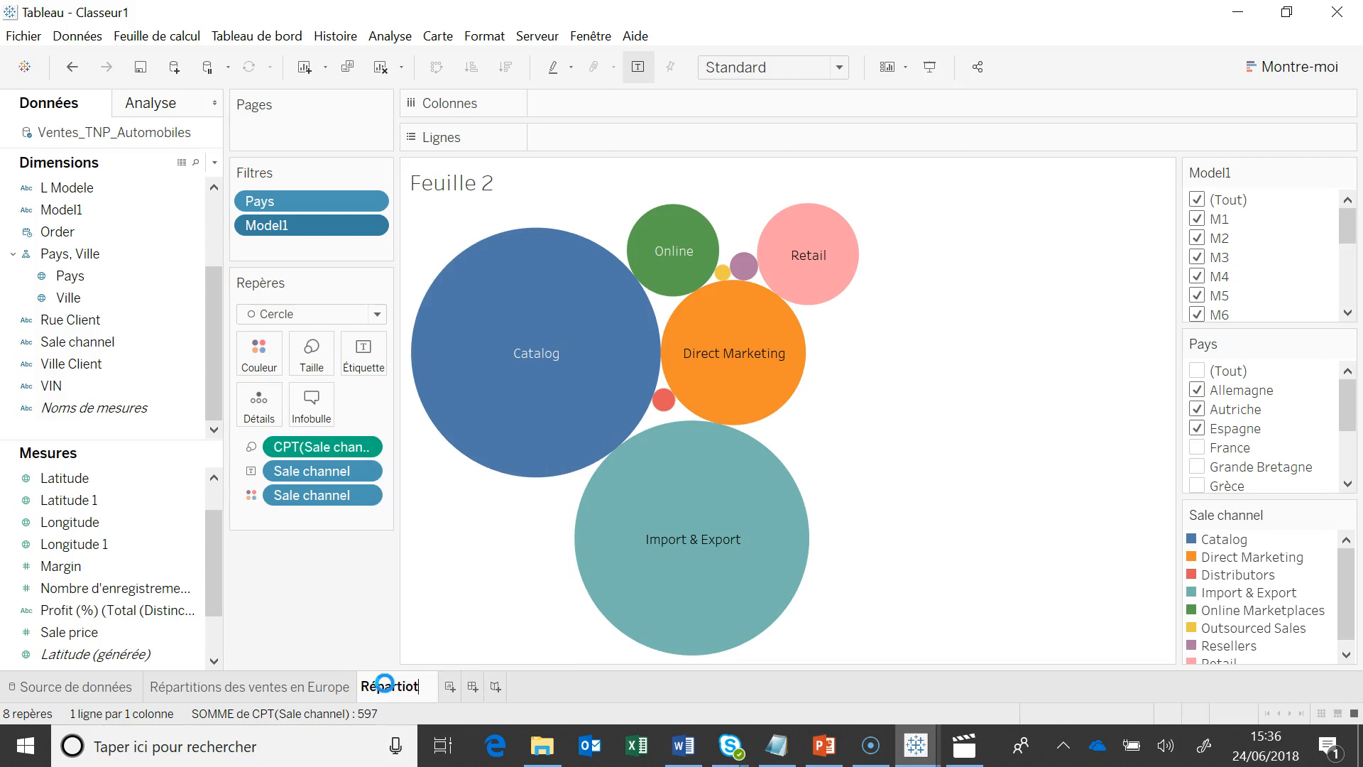
type("t")
key("BackSpace")
key("BackSpace")
type("tion d")
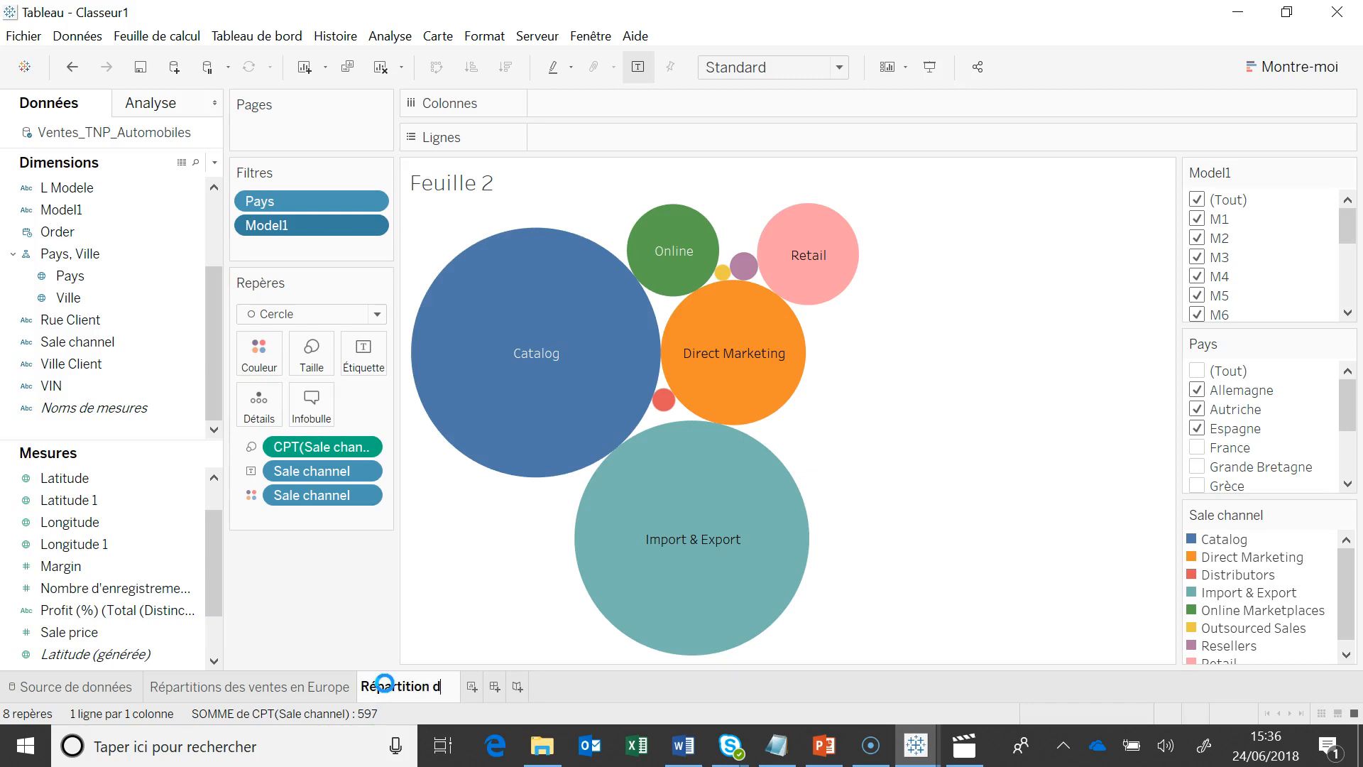
type("es ventes par canal")
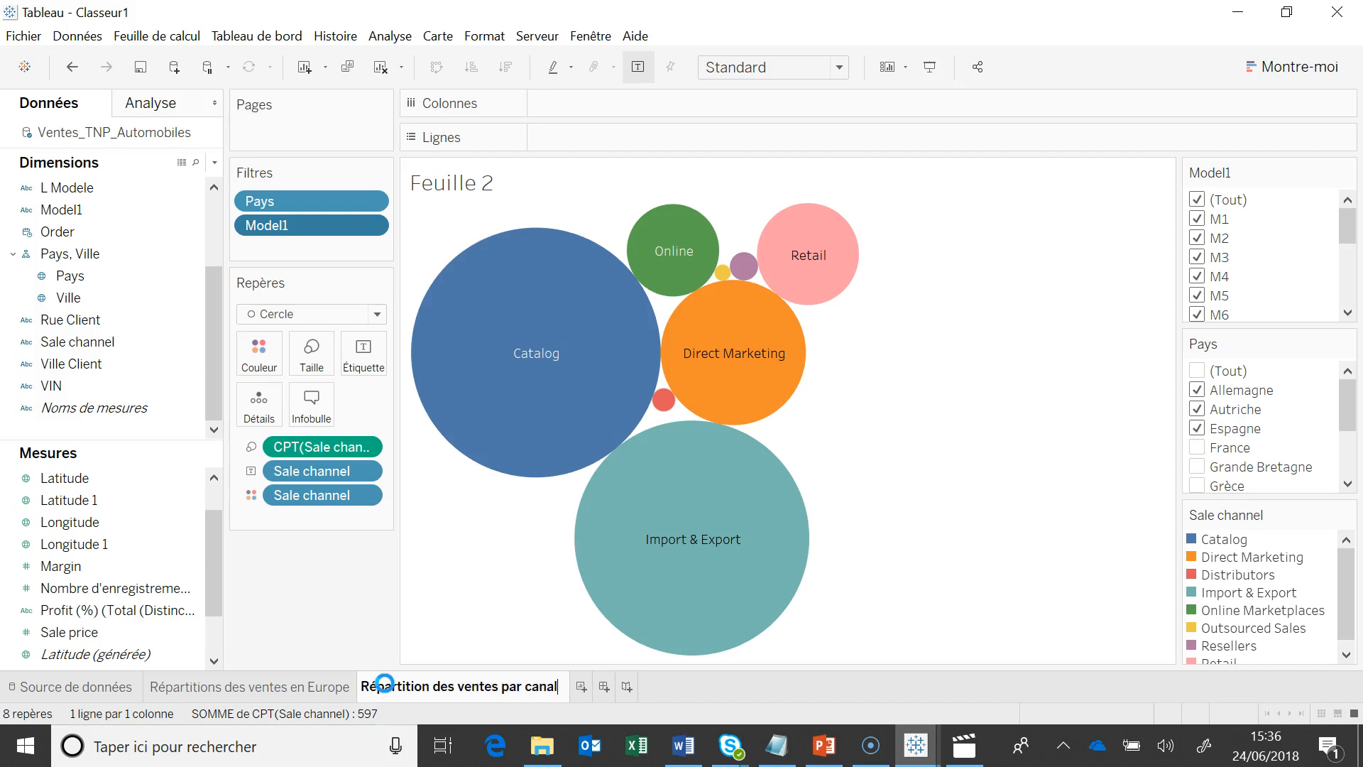
key("Return")
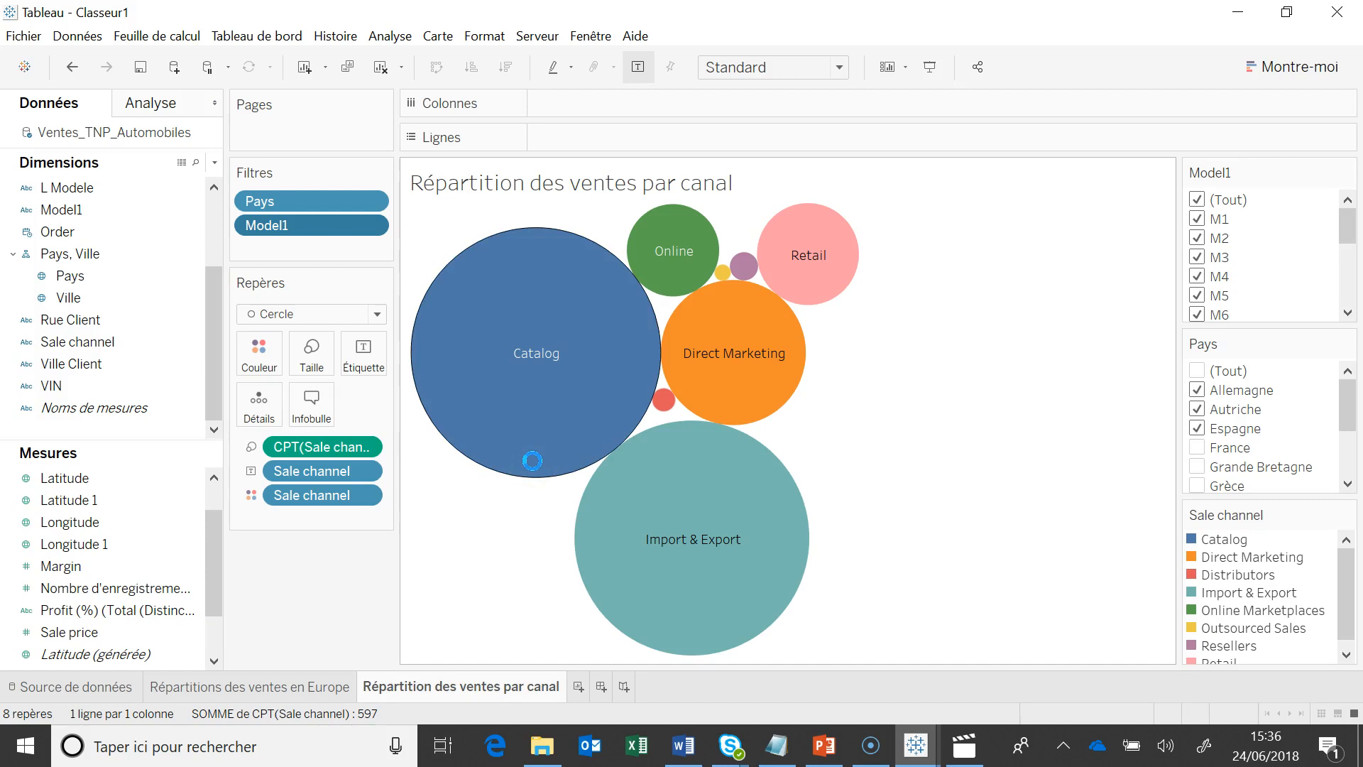
Create a new worksheet and build a bar chart with Margin in columns and Model1 in rows.
left_click(575, 686)
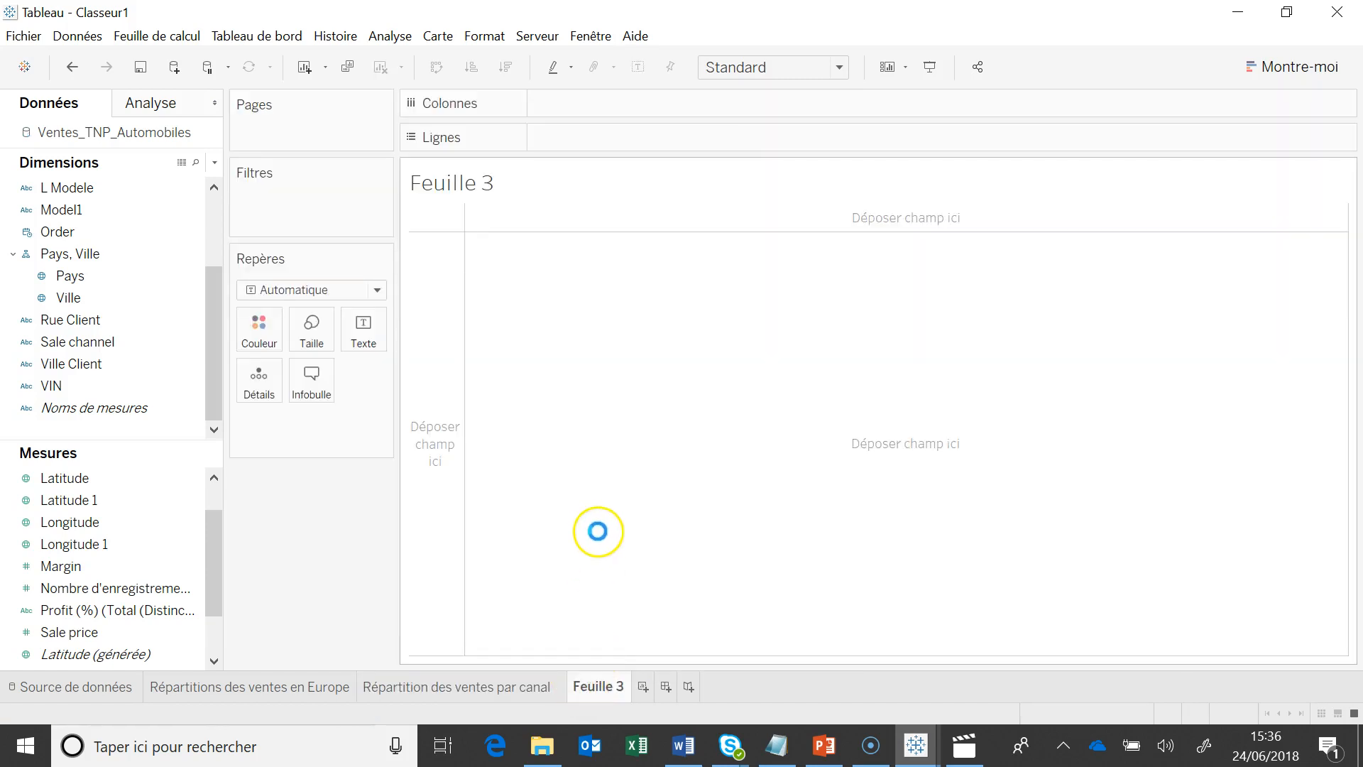
left_click(164, 482)
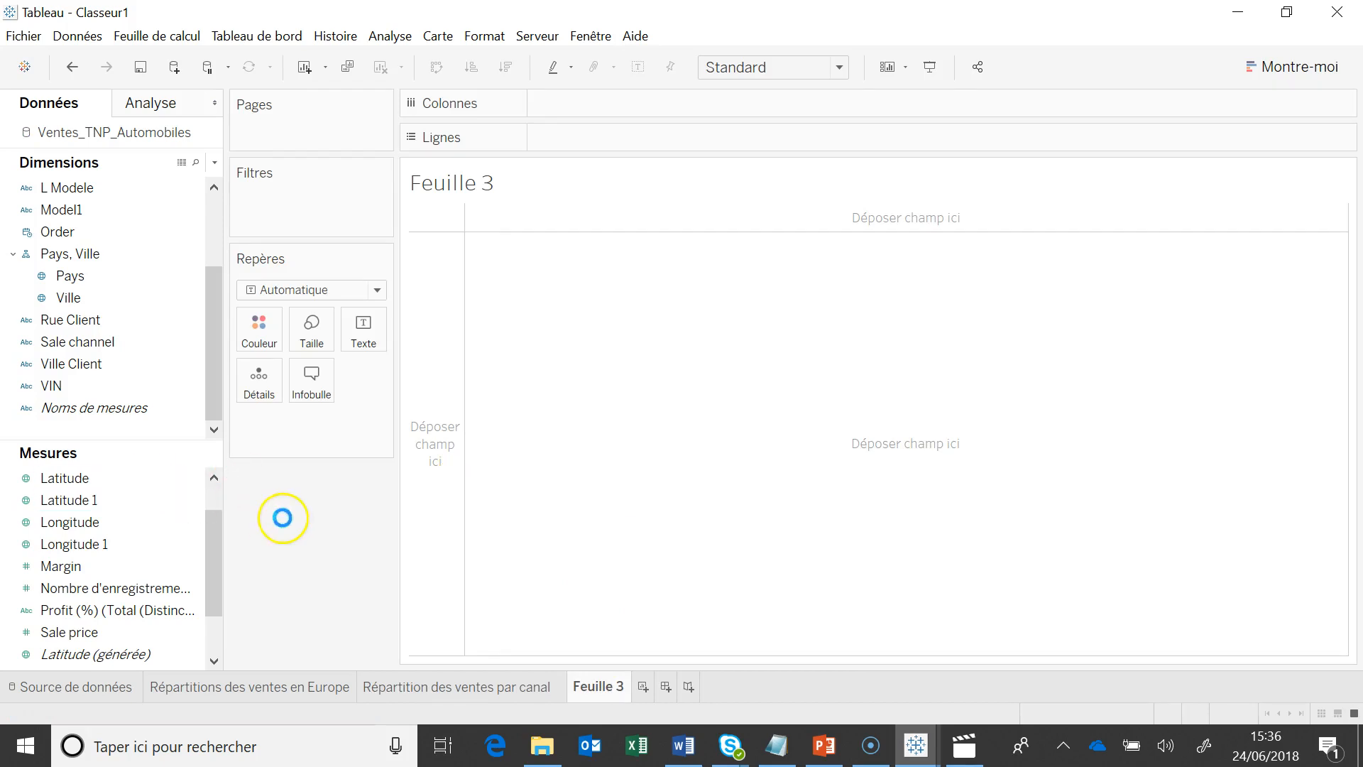
left_click_drag(113, 566, 609, 103)
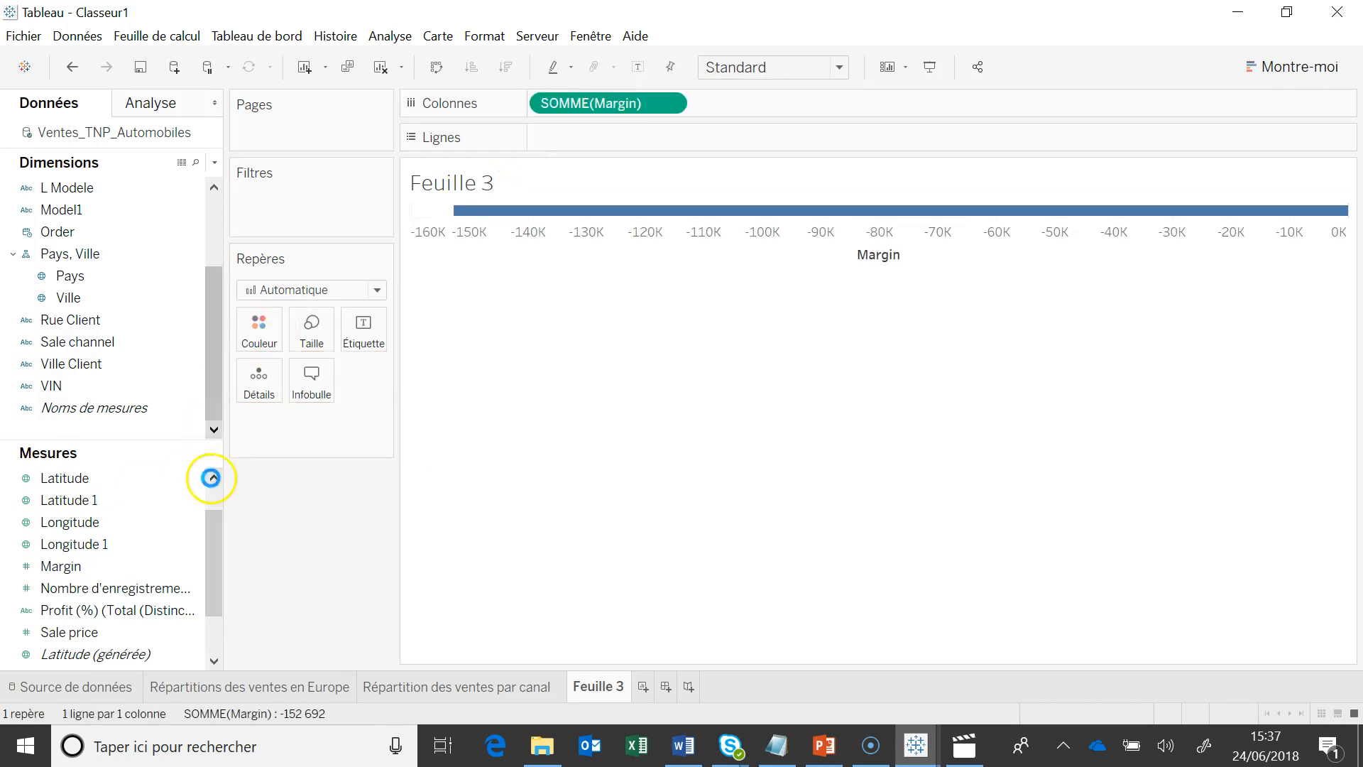
left_click_drag(214, 382, 207, 341)
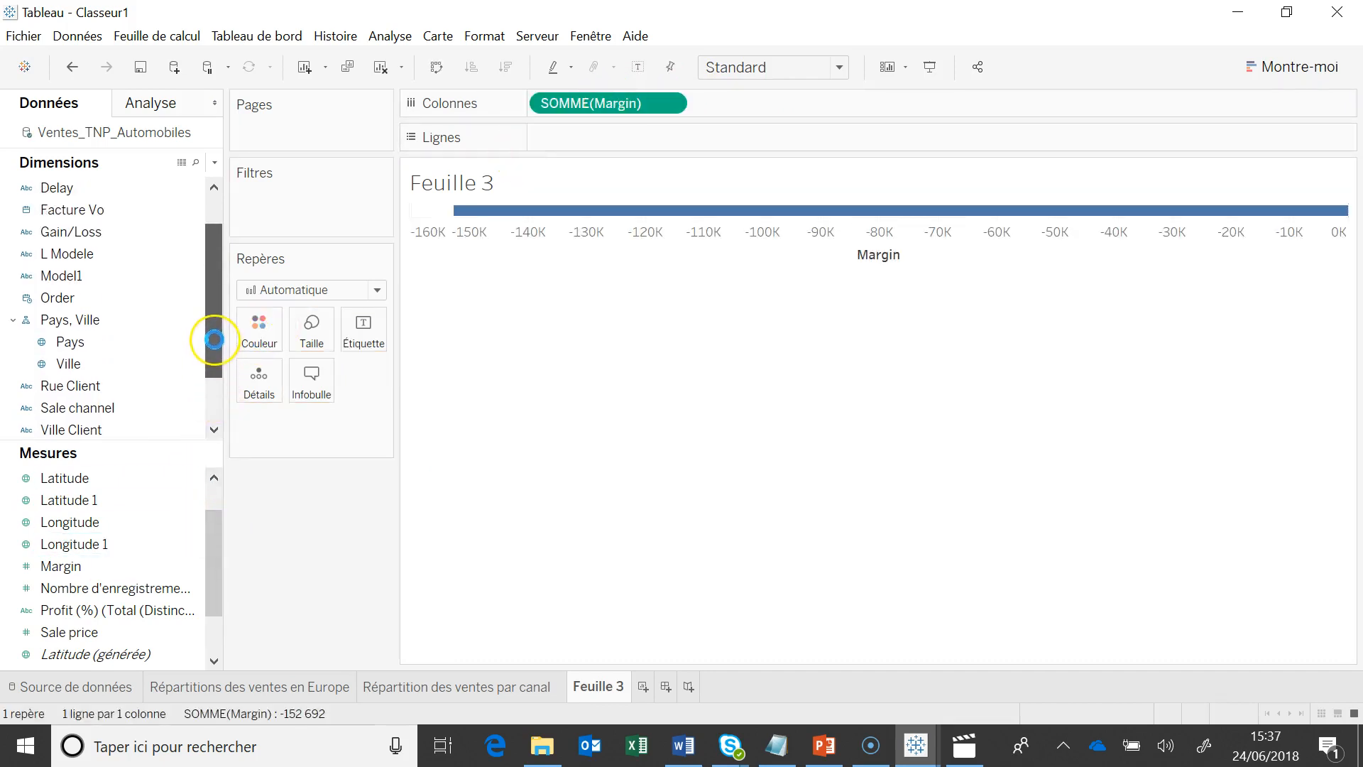
left_click(75, 273)
left_click_drag(75, 274, 555, 137)
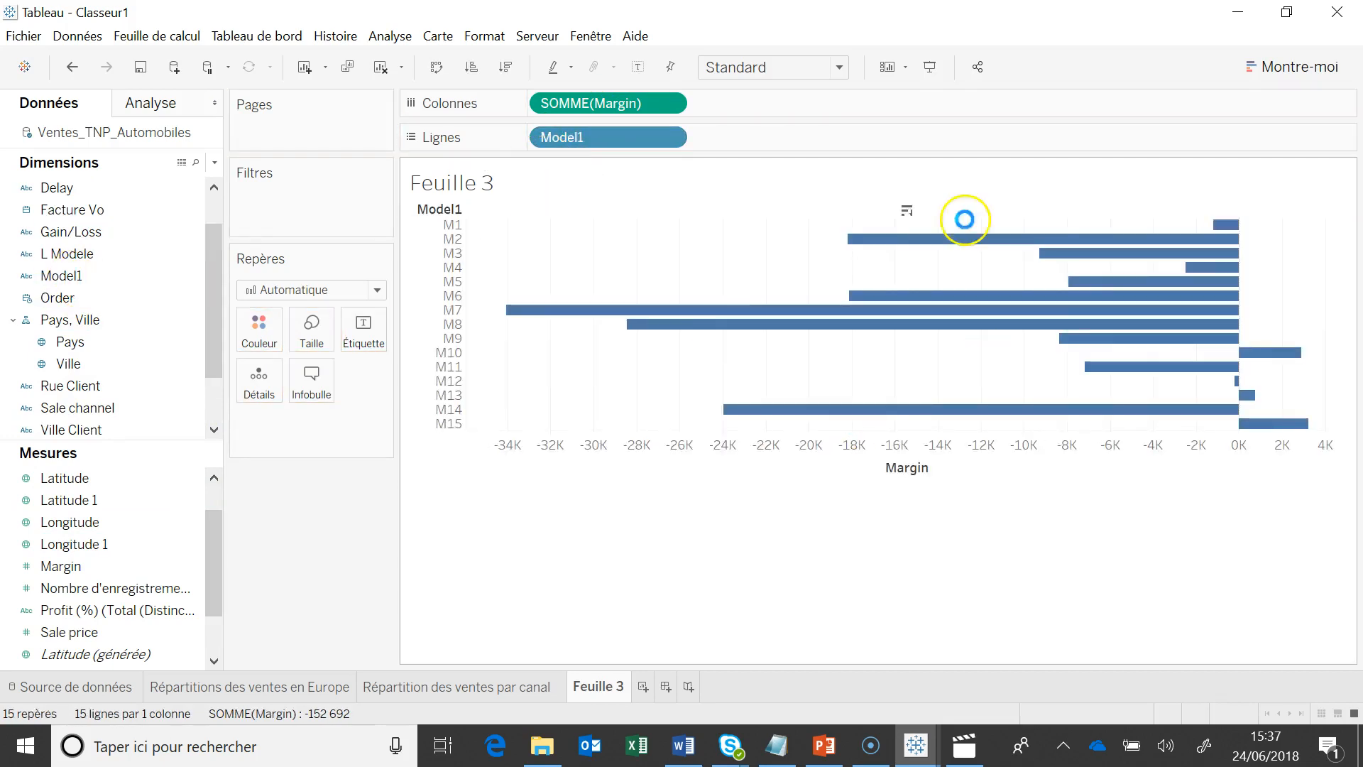
mouse_move(845, 296)
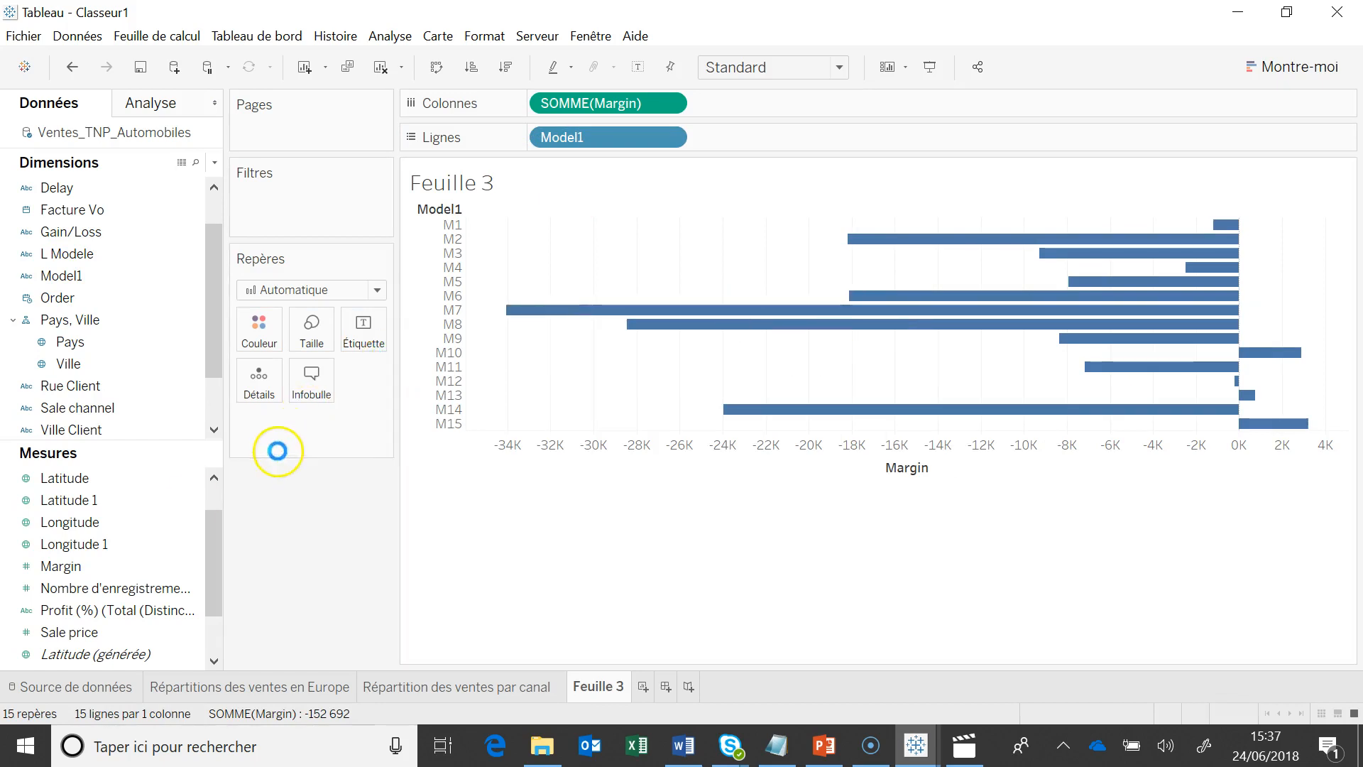
Colour the bars by Margin with a custom diverging palette from red #ff0000 to blue #0000ff, using the full colour range.
left_click(81, 555)
left_click_drag(82, 555, 253, 328)
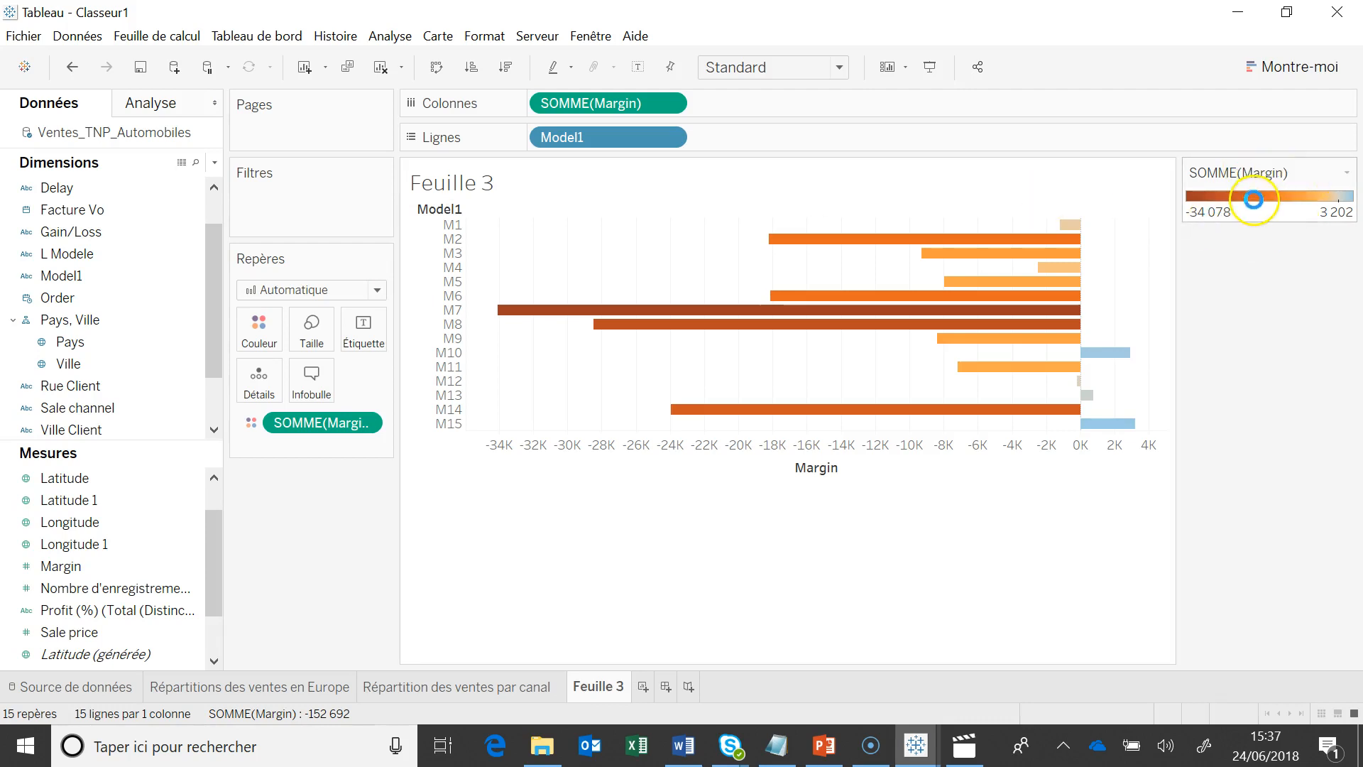
left_click(1345, 172)
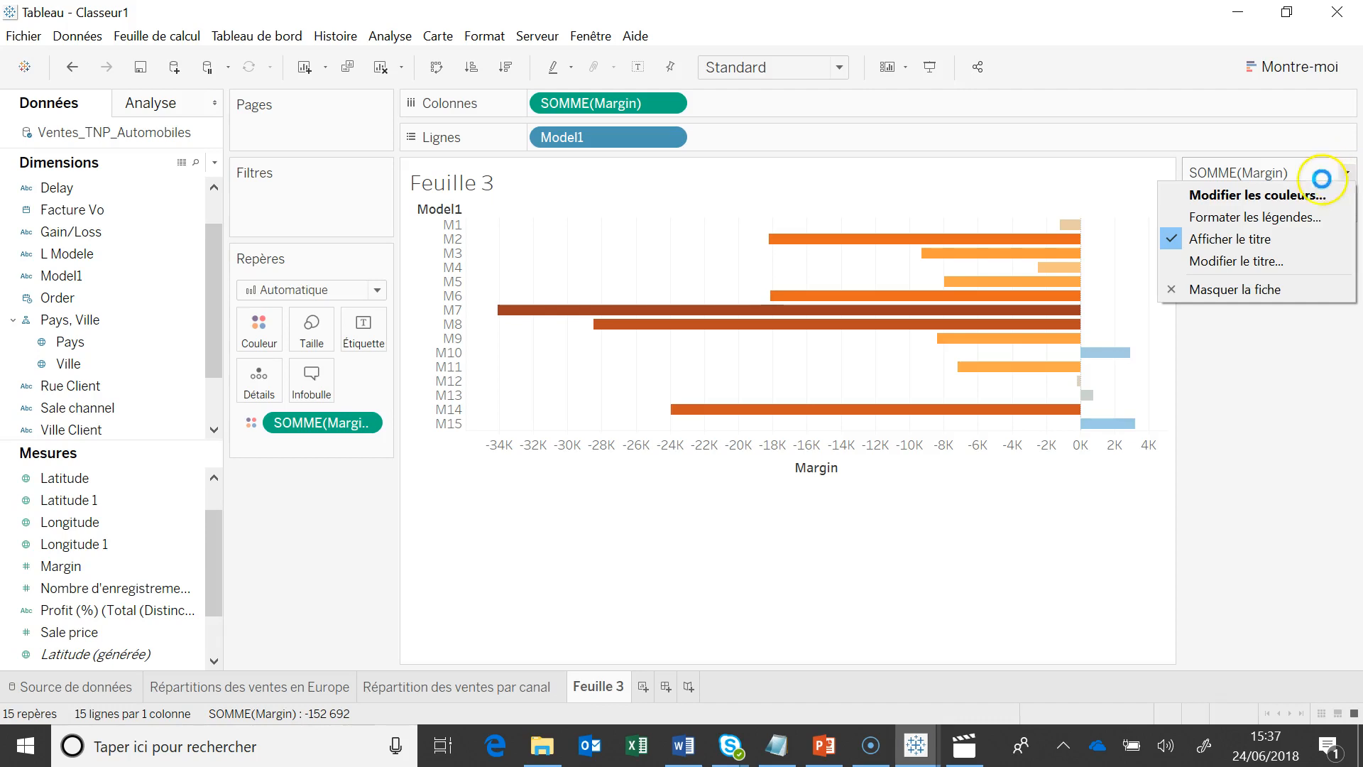
left_click(1288, 192)
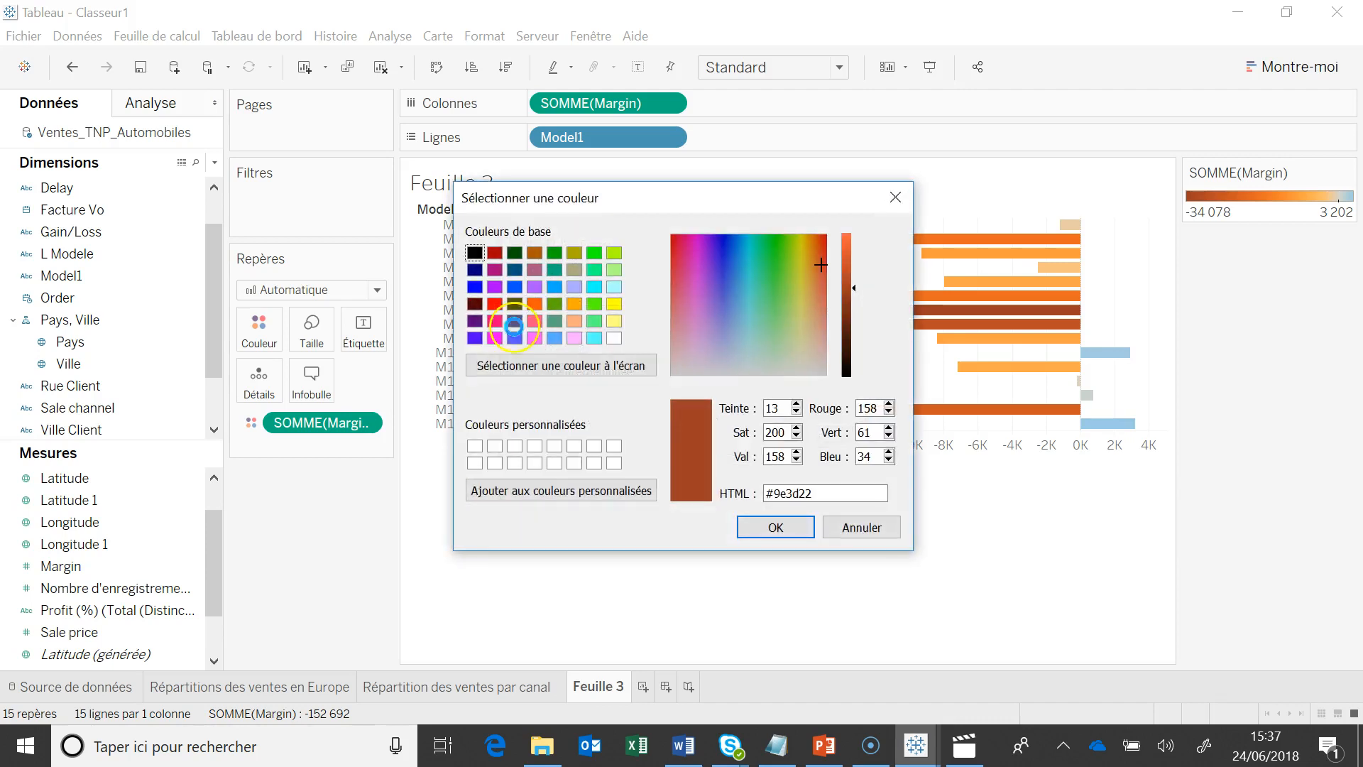
left_click(496, 302)
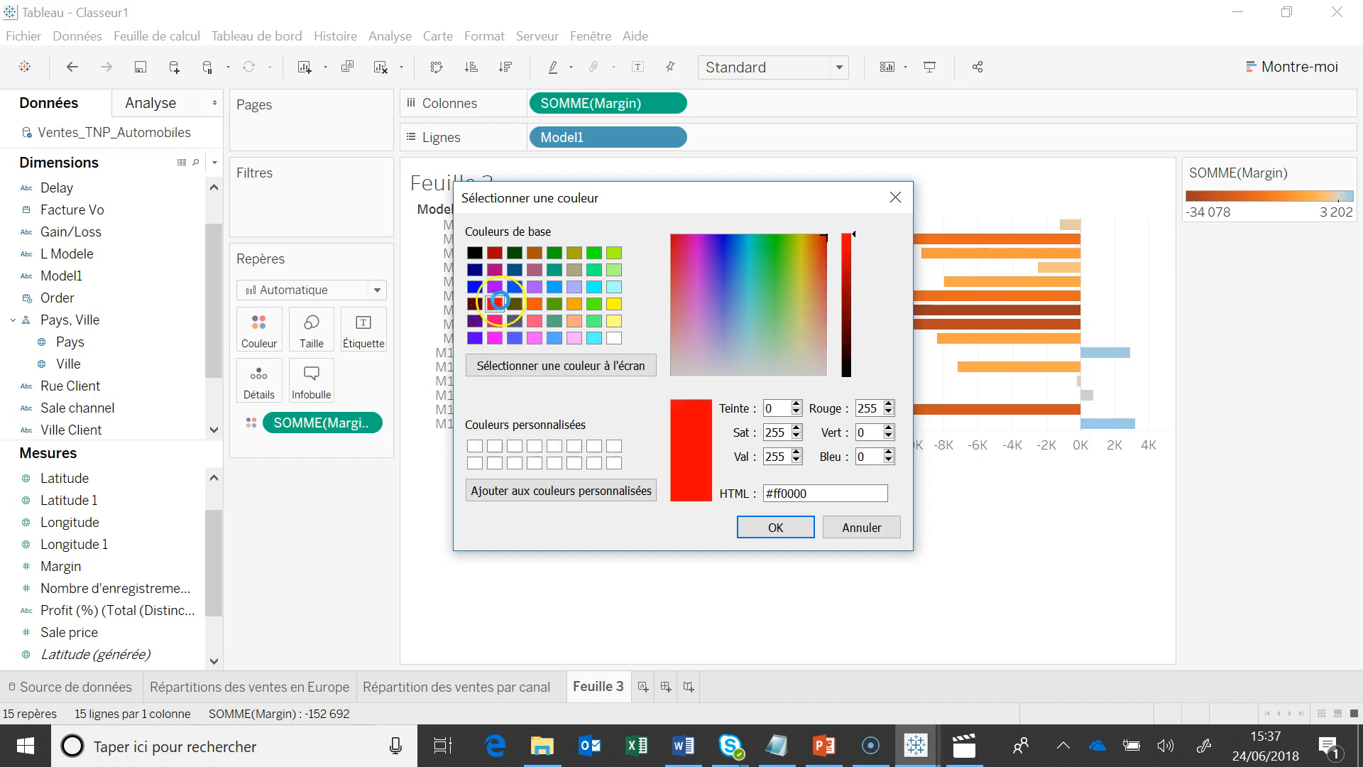
left_click(778, 524)
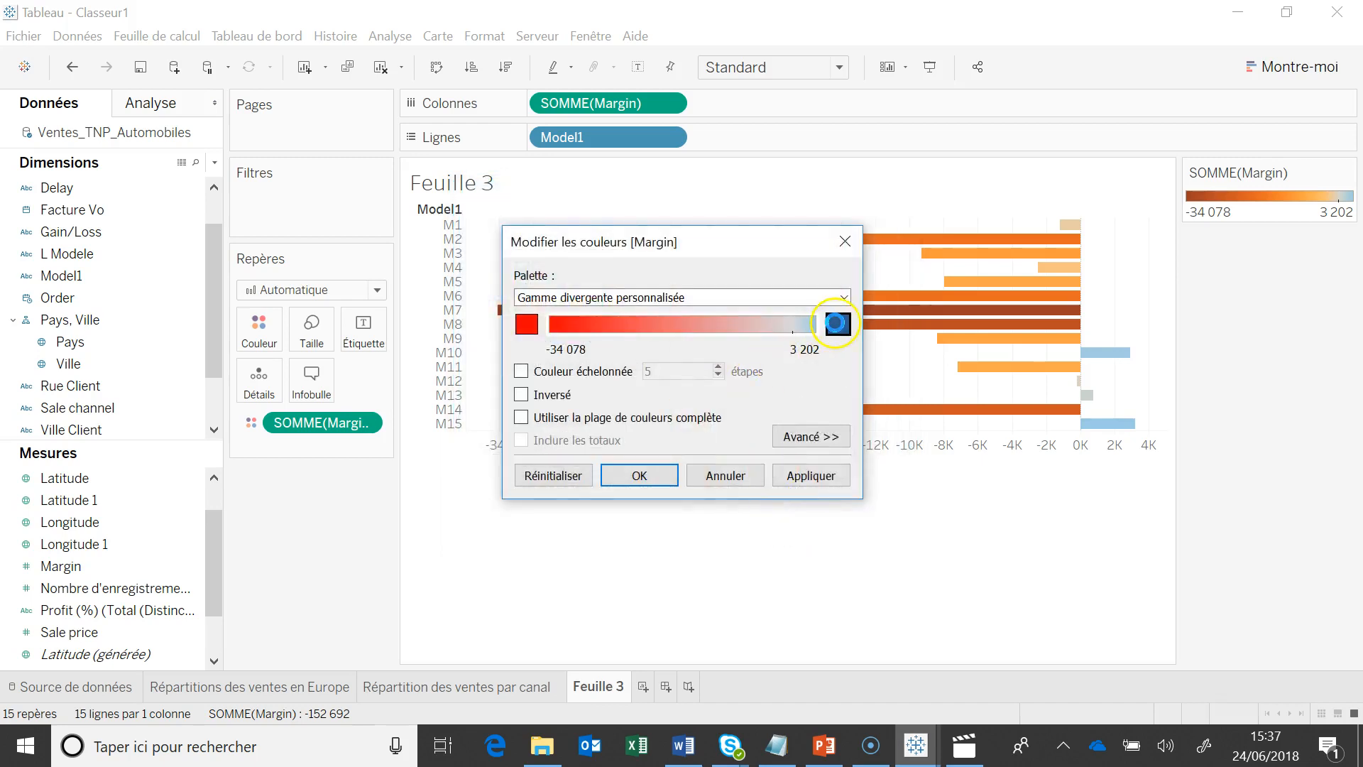
left_click(475, 286)
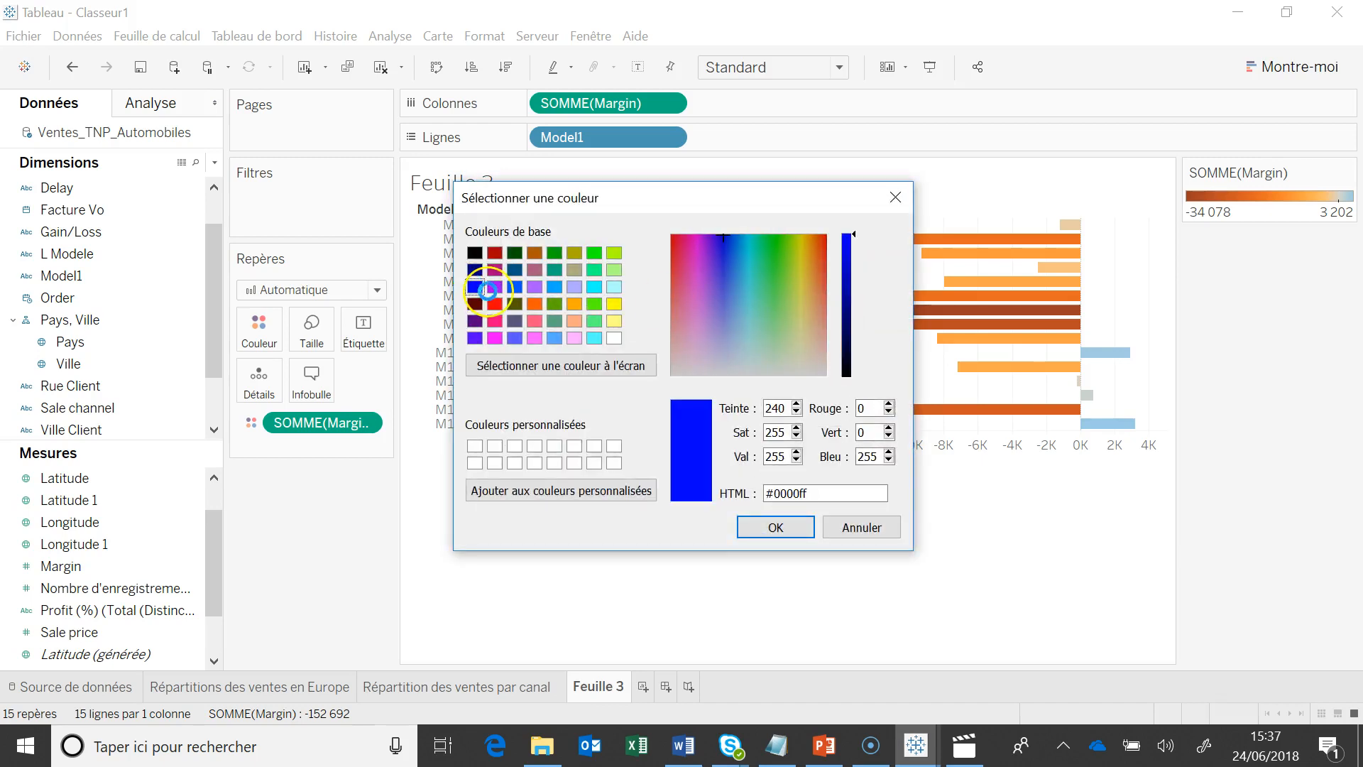
left_click(778, 524)
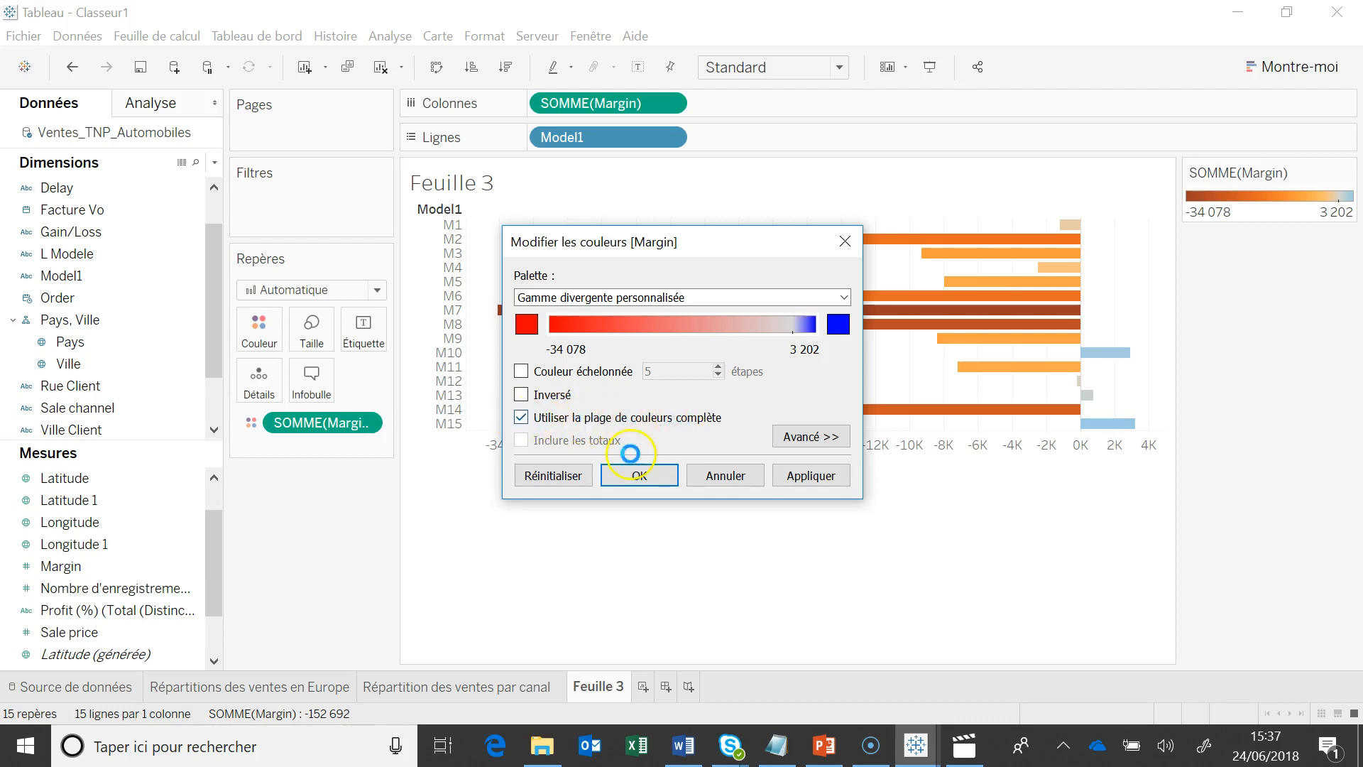
left_click(643, 474)
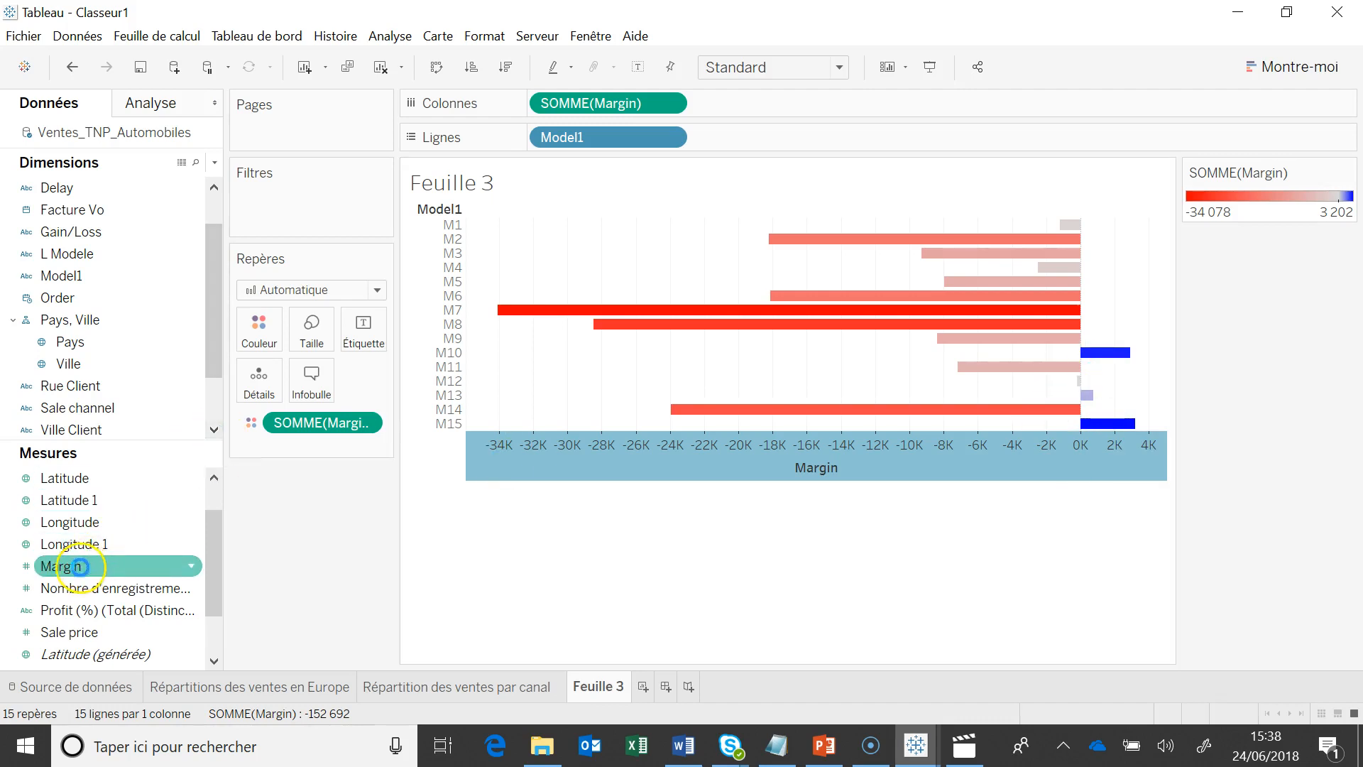
Label the bars with Margin and add a Pays filter with all countries selected.
left_click_drag(76, 567, 358, 327)
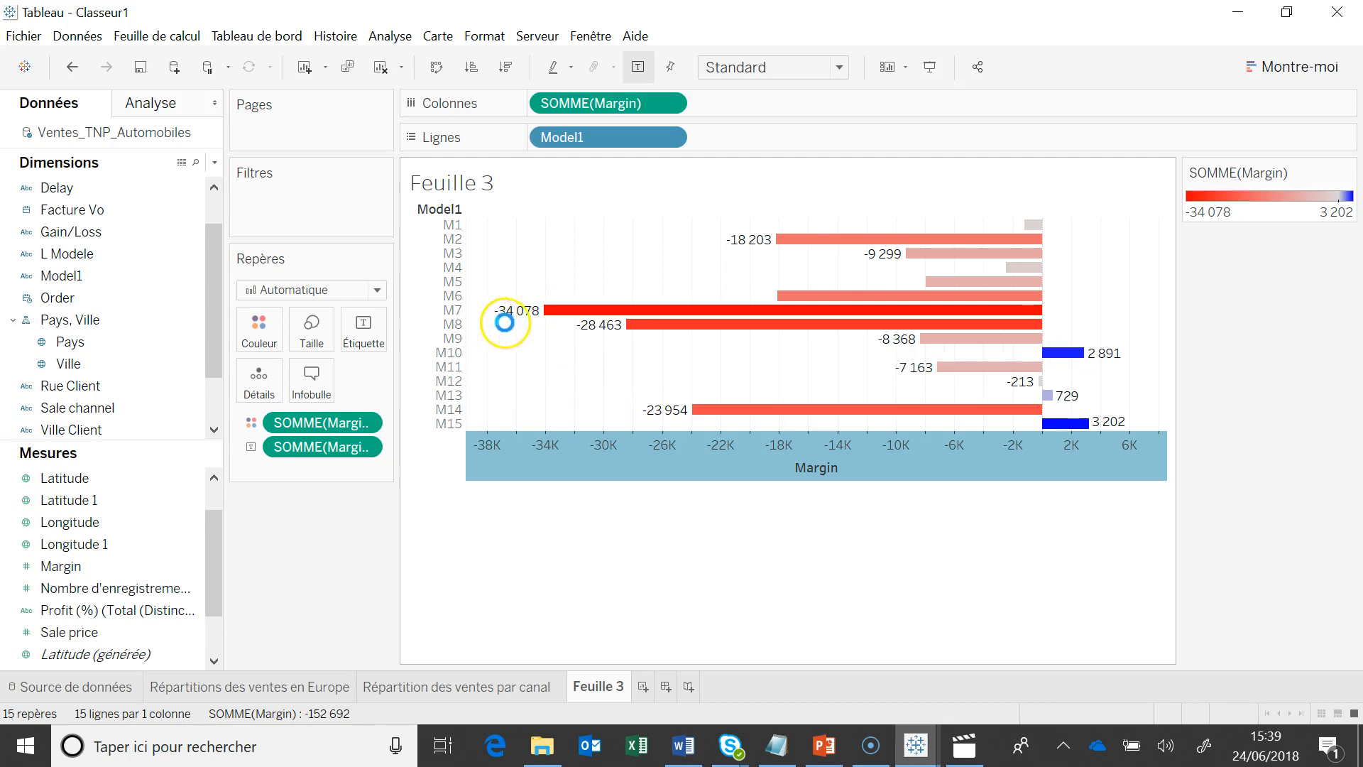
mouse_move(529, 306)
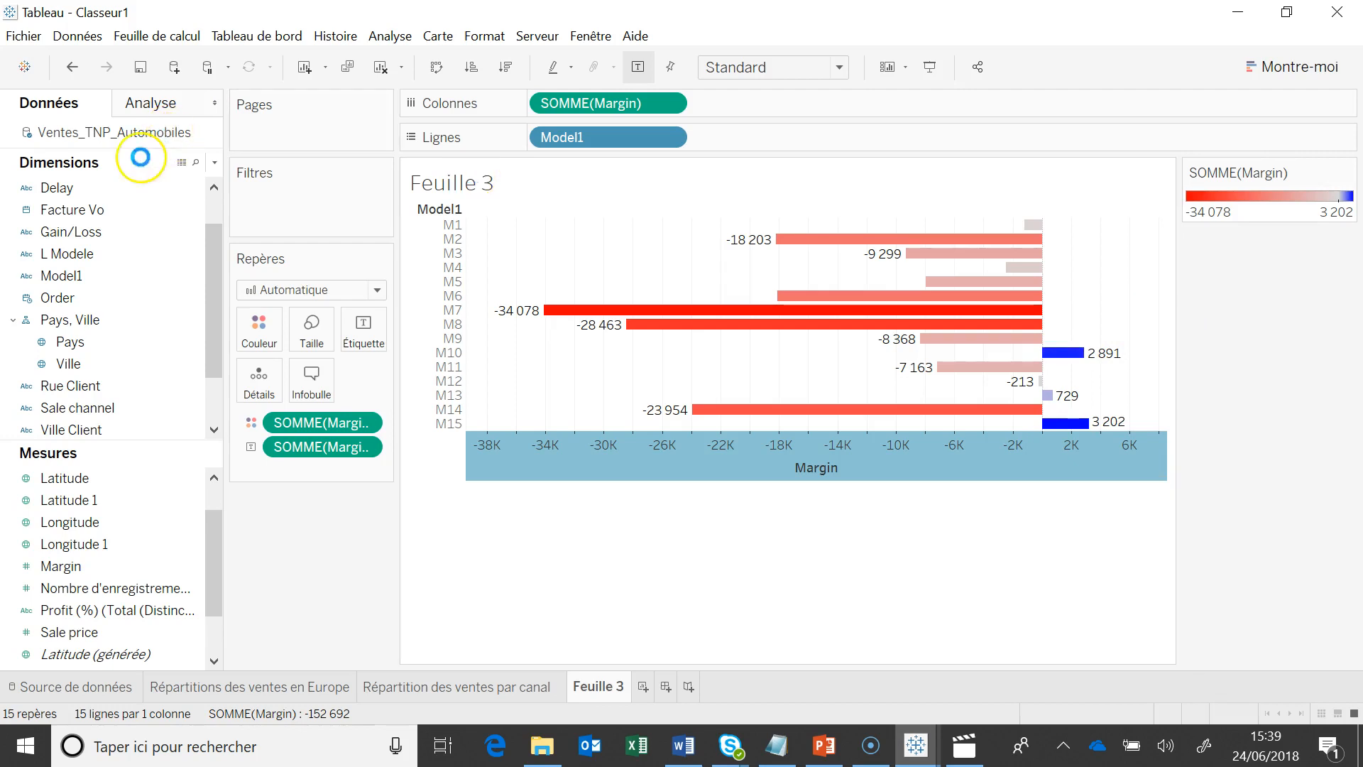
left_click_drag(47, 320, 243, 201)
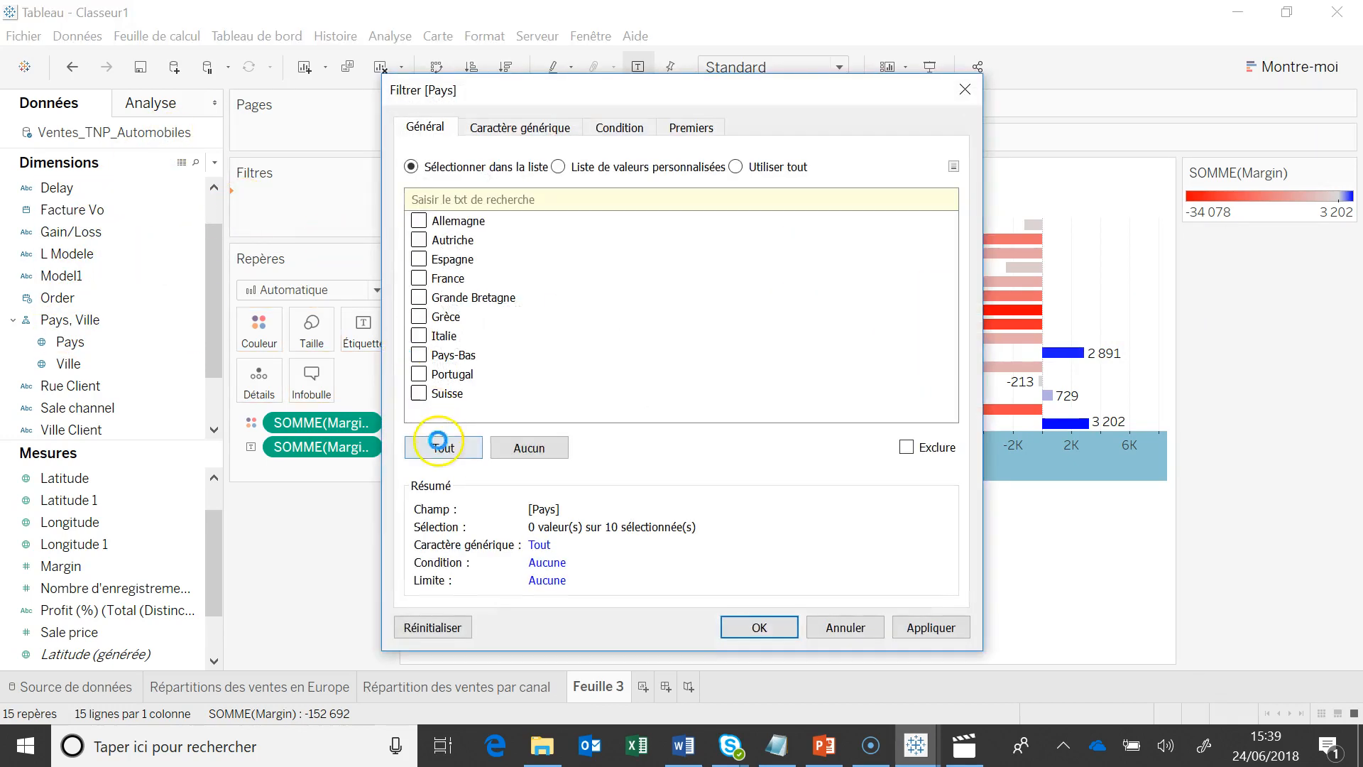
left_click(438, 442)
left_click(758, 628)
Add filters on Gain/Loss and Model1 to the bar chart with all values selected.
left_click(79, 375)
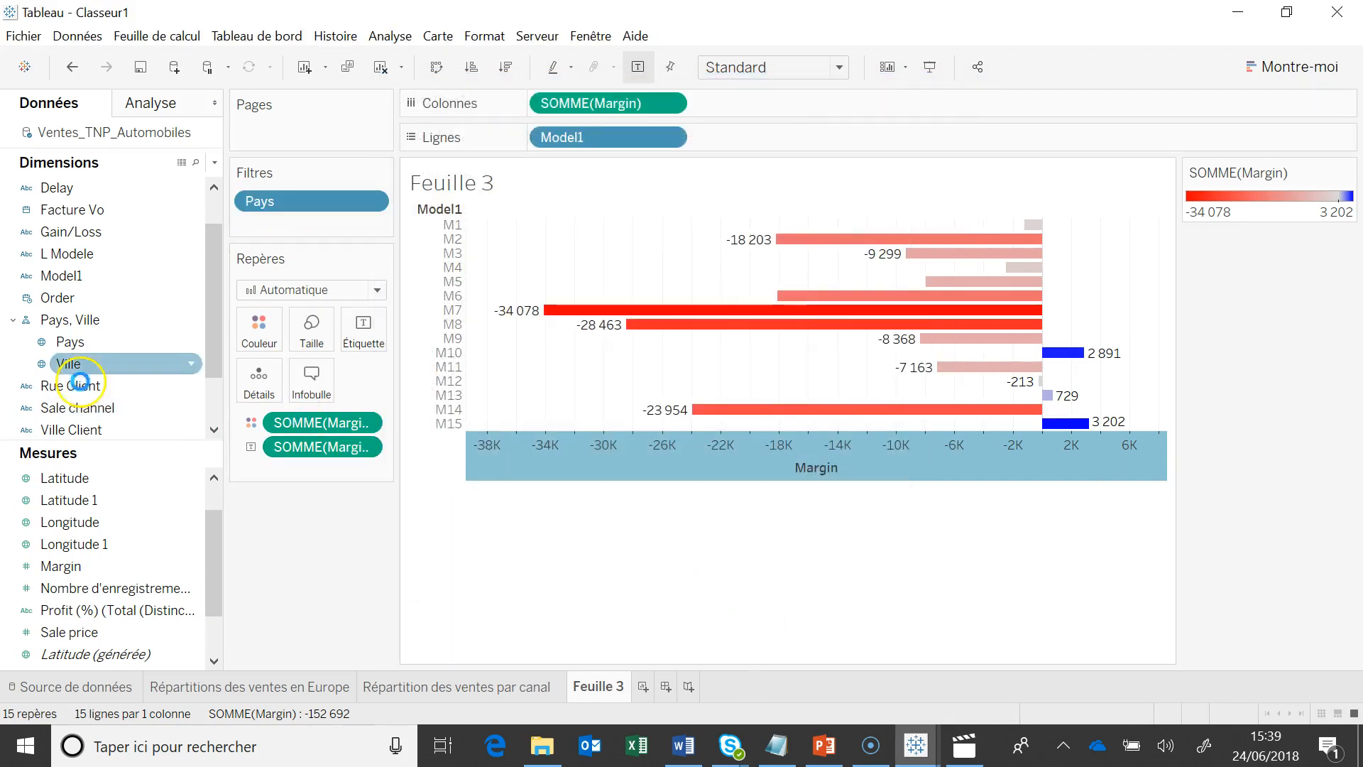
left_click(78, 274)
left_click(86, 253)
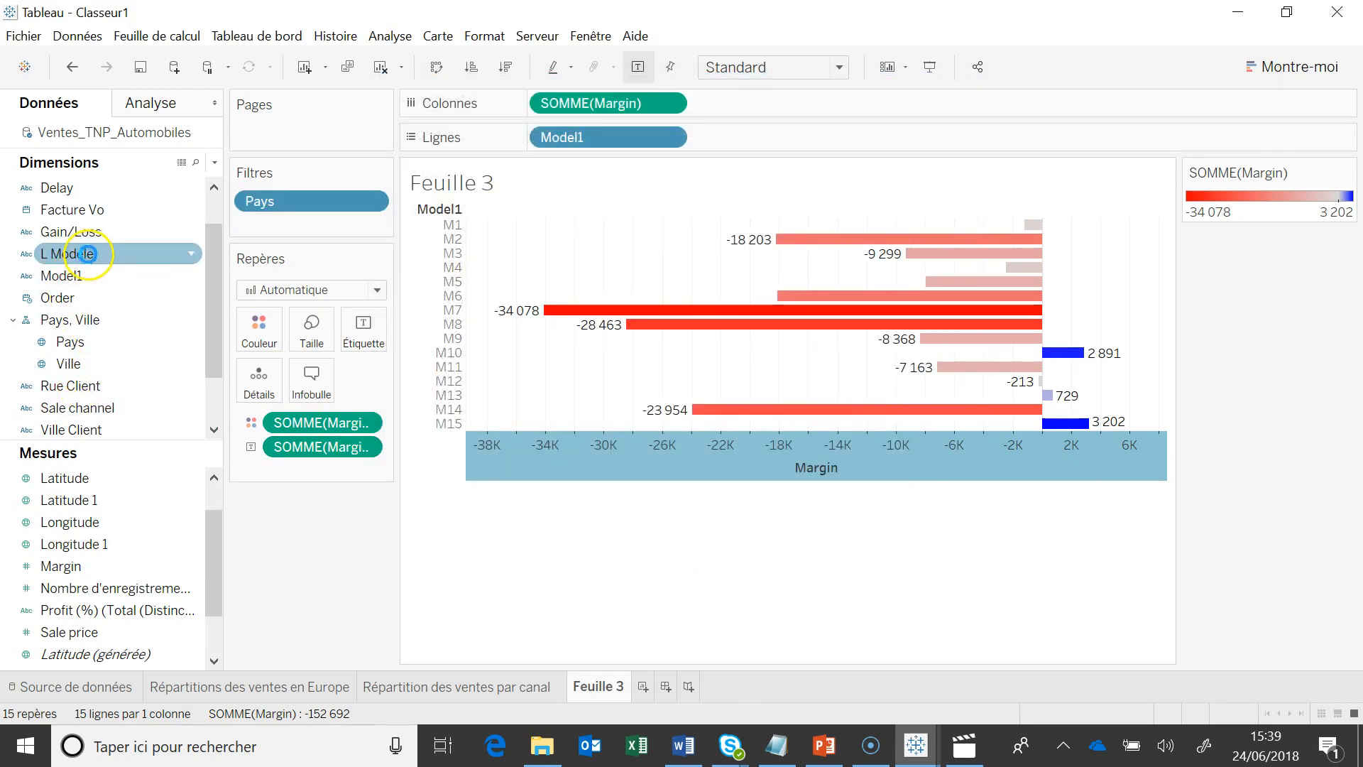
left_click_drag(89, 231, 264, 227)
left_click(439, 447)
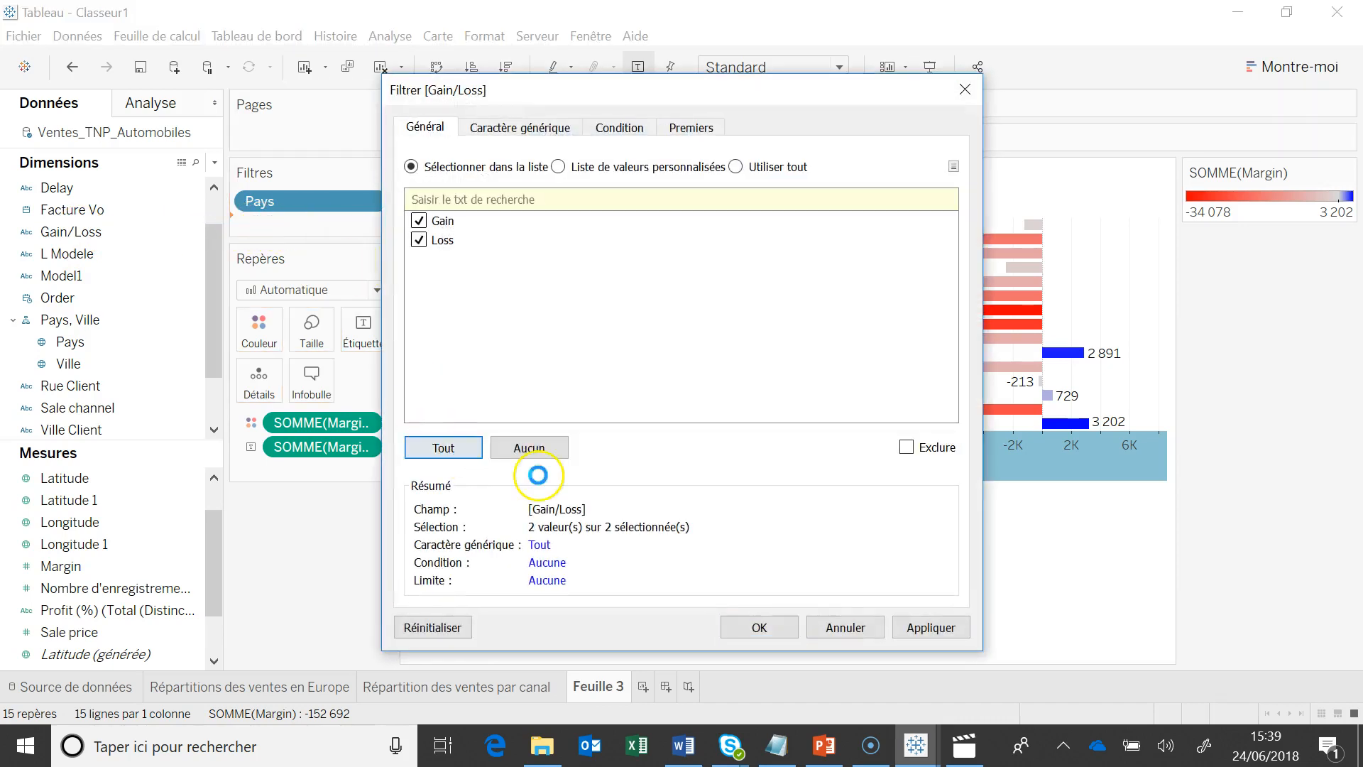
left_click(754, 624)
left_click(98, 276)
left_click_drag(98, 276, 283, 250)
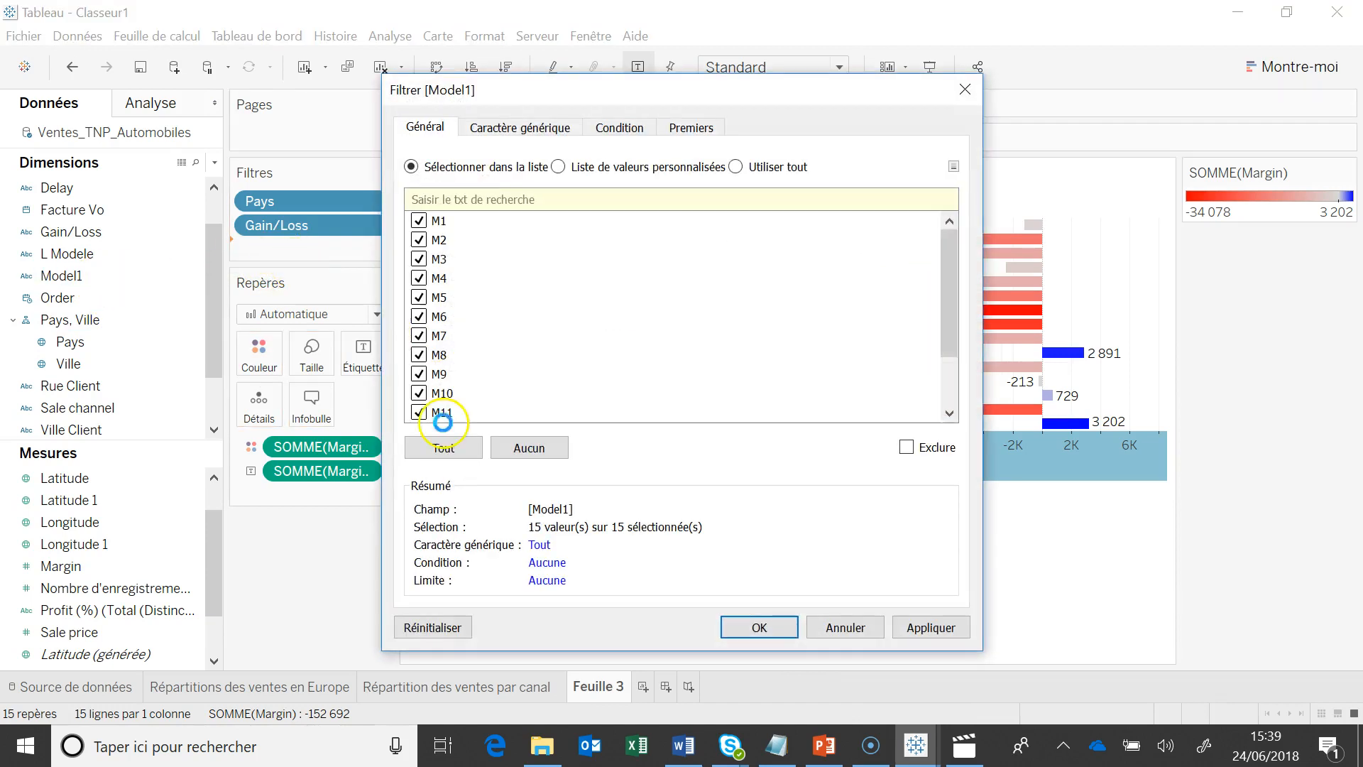
left_click(759, 627)
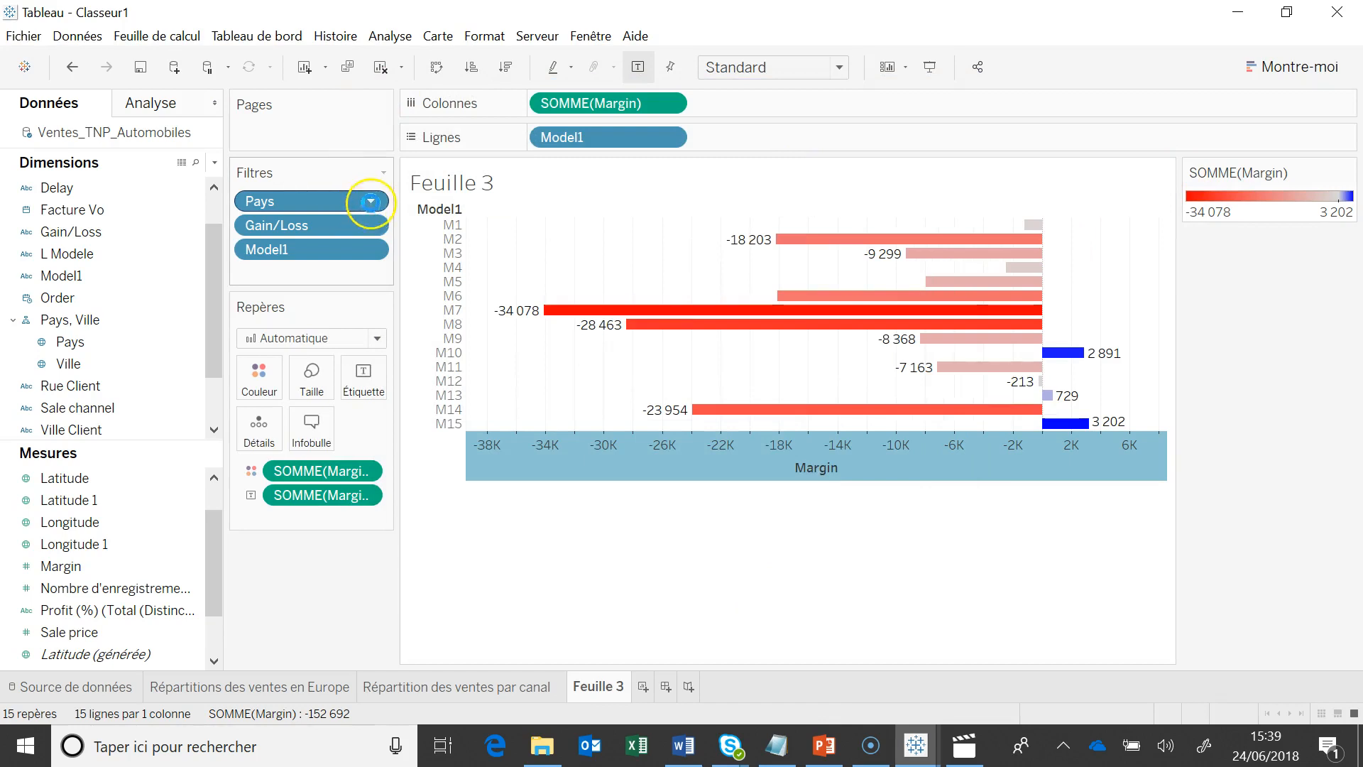
Show the filter controls for Pays and Gain/Loss, with all countries selected in Pays.
left_click(371, 202)
left_click(355, 253)
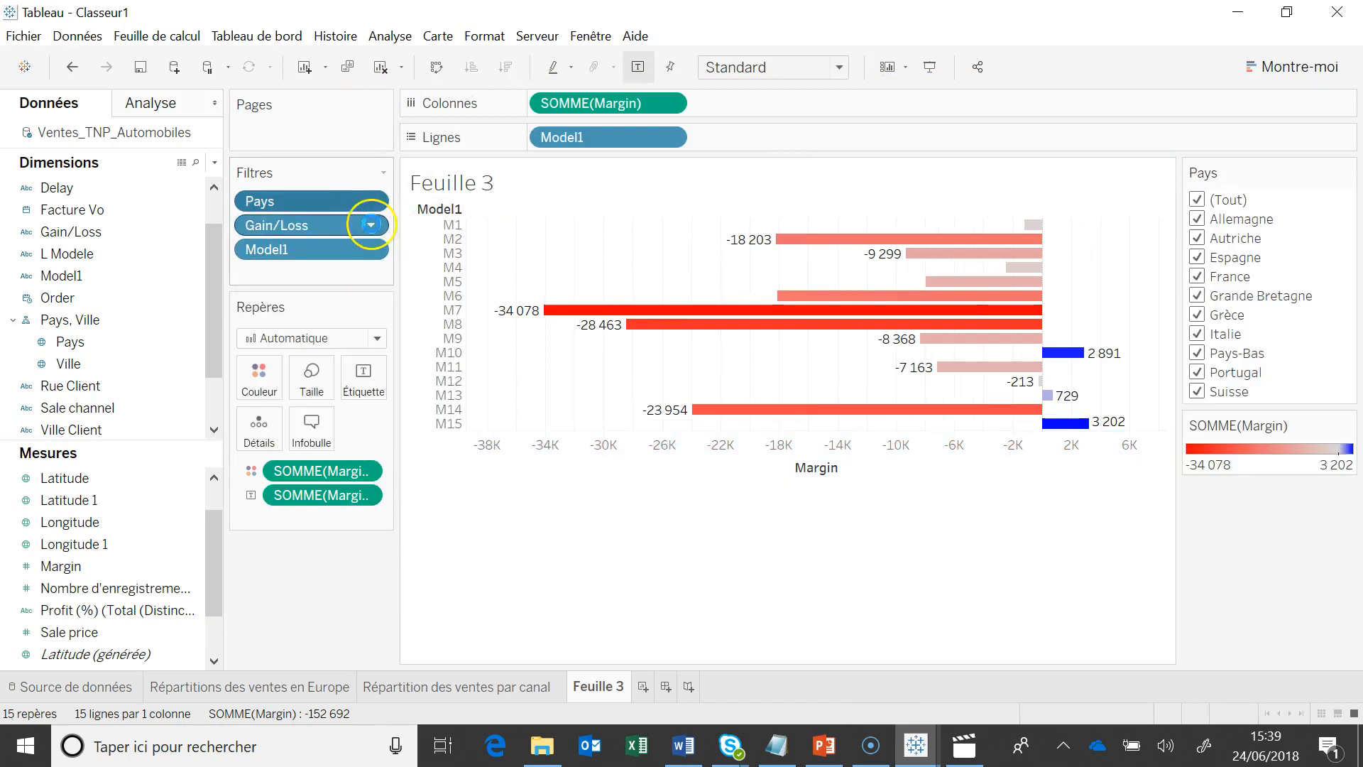
left_click(370, 224)
left_click(341, 277)
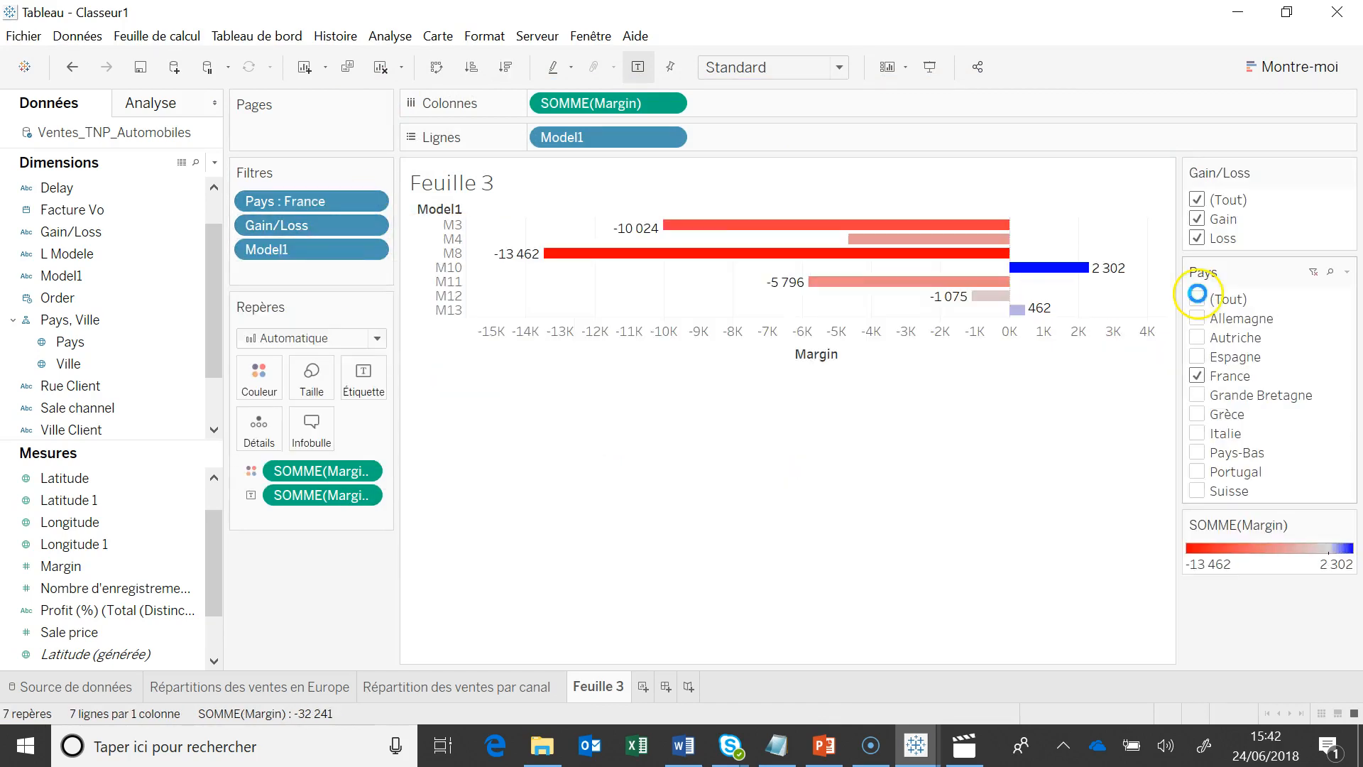
left_click(1197, 293)
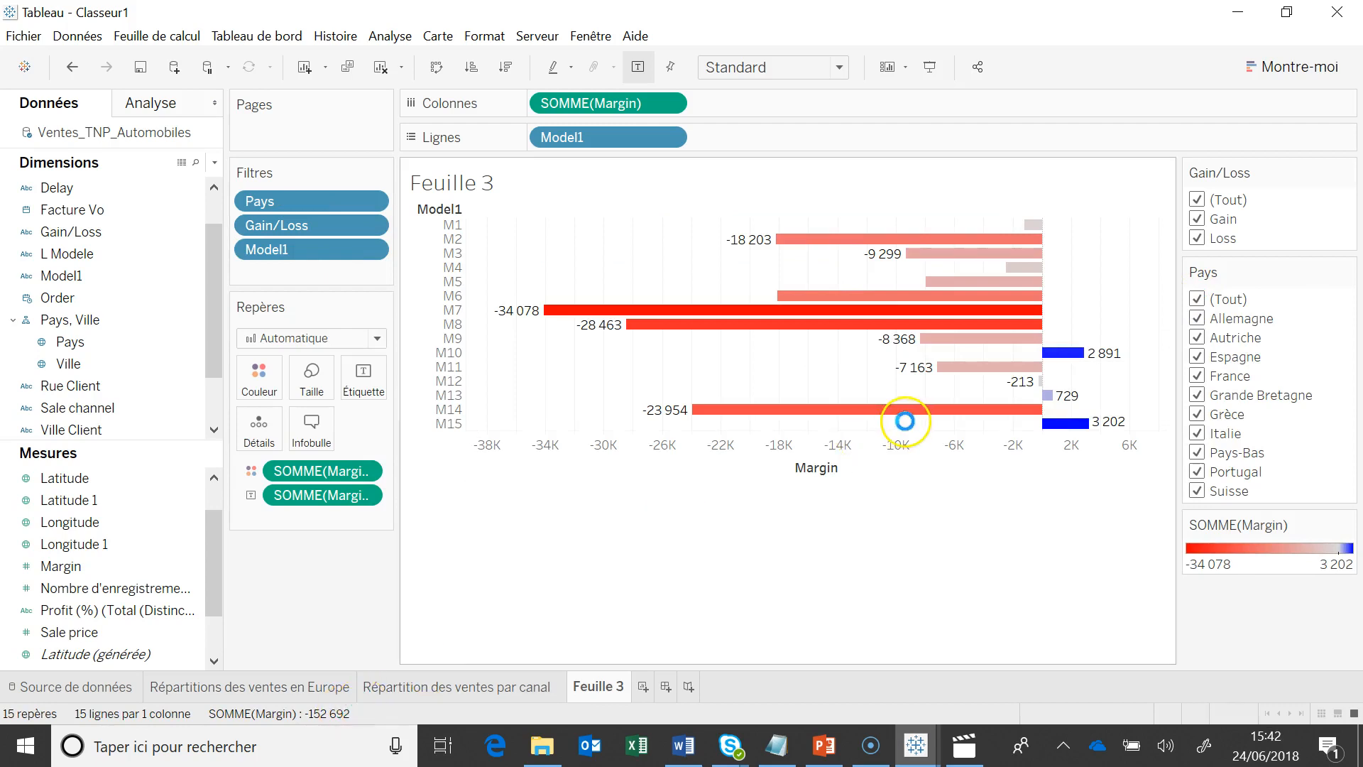
Restrict the bar chart's Pays filter to Allemagne to check its models, and select all countries again.
left_click(1197, 298)
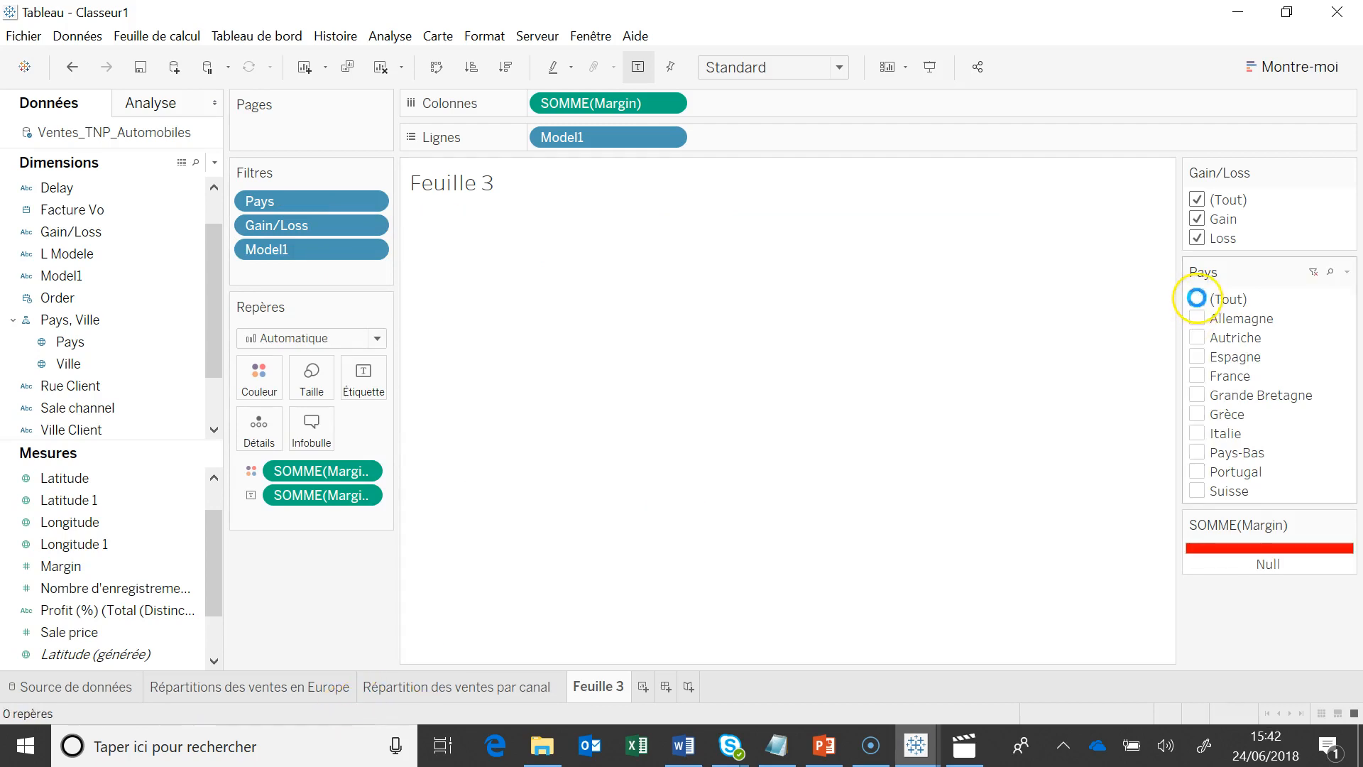
left_click(1196, 316)
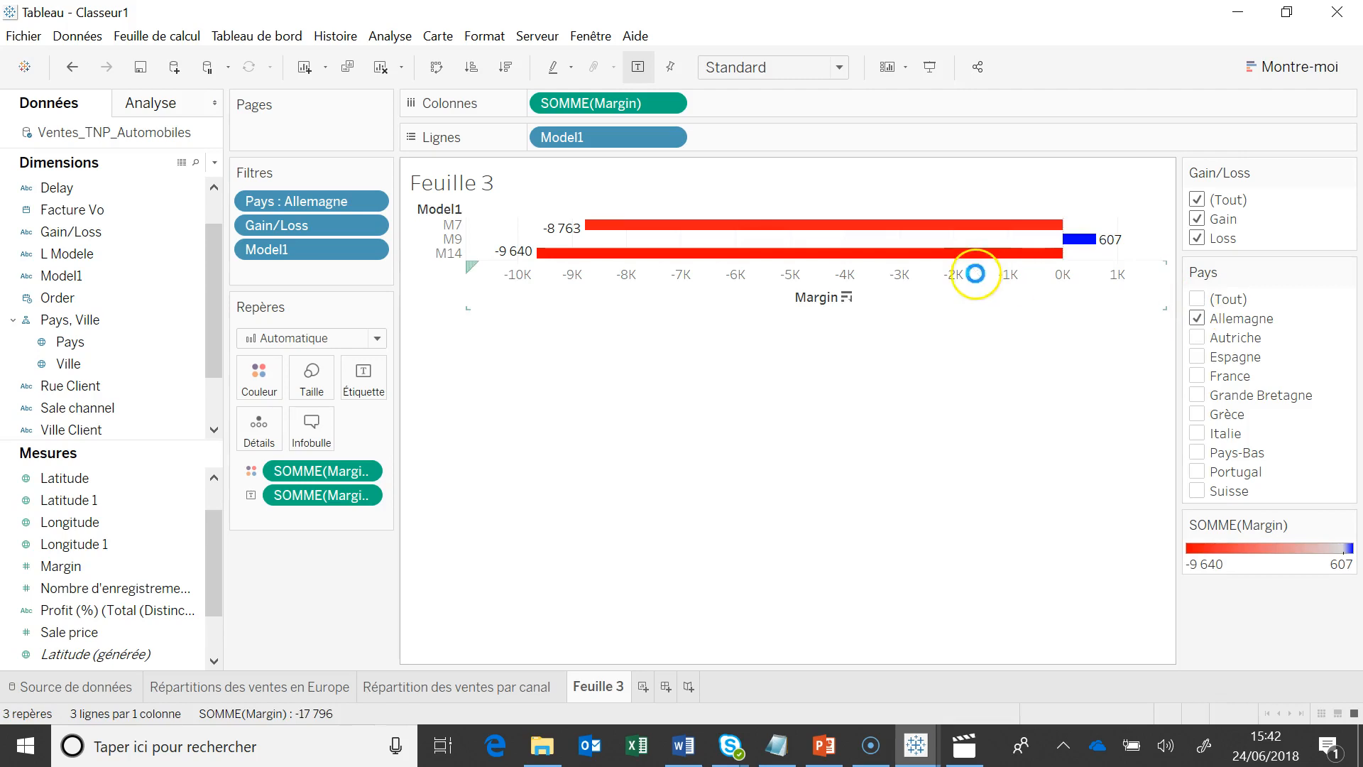
mouse_move(883, 250)
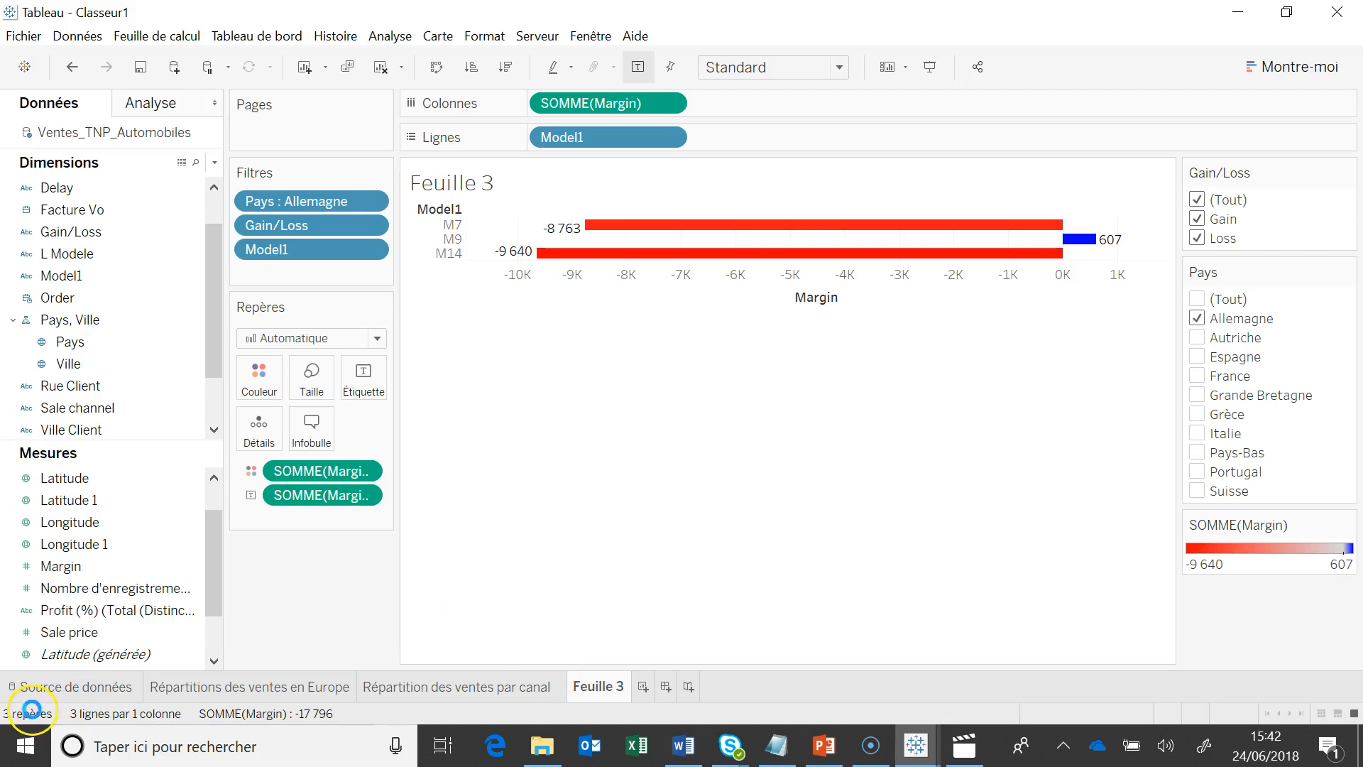
left_click(1197, 299)
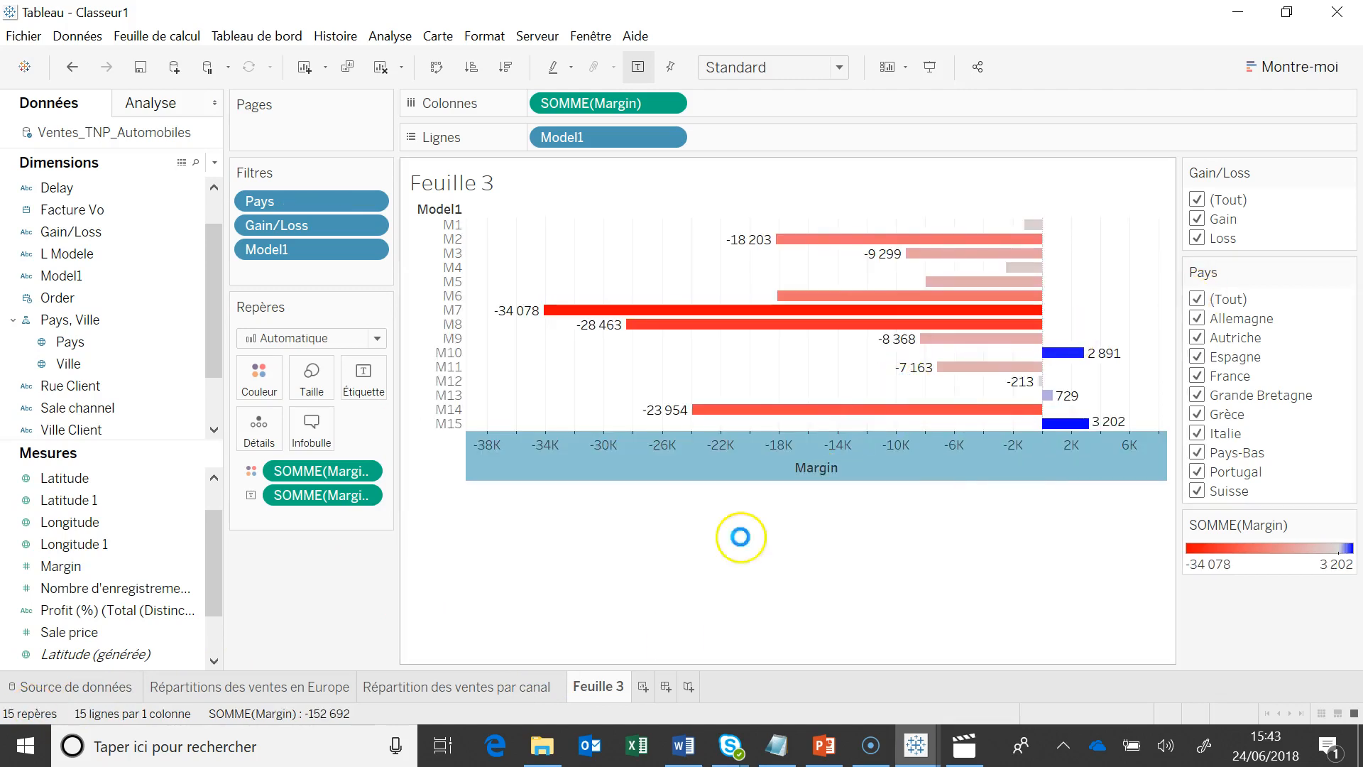
Rename the bar chart worksheet as "Profit / Perte par moèle".
double_click(602, 684)
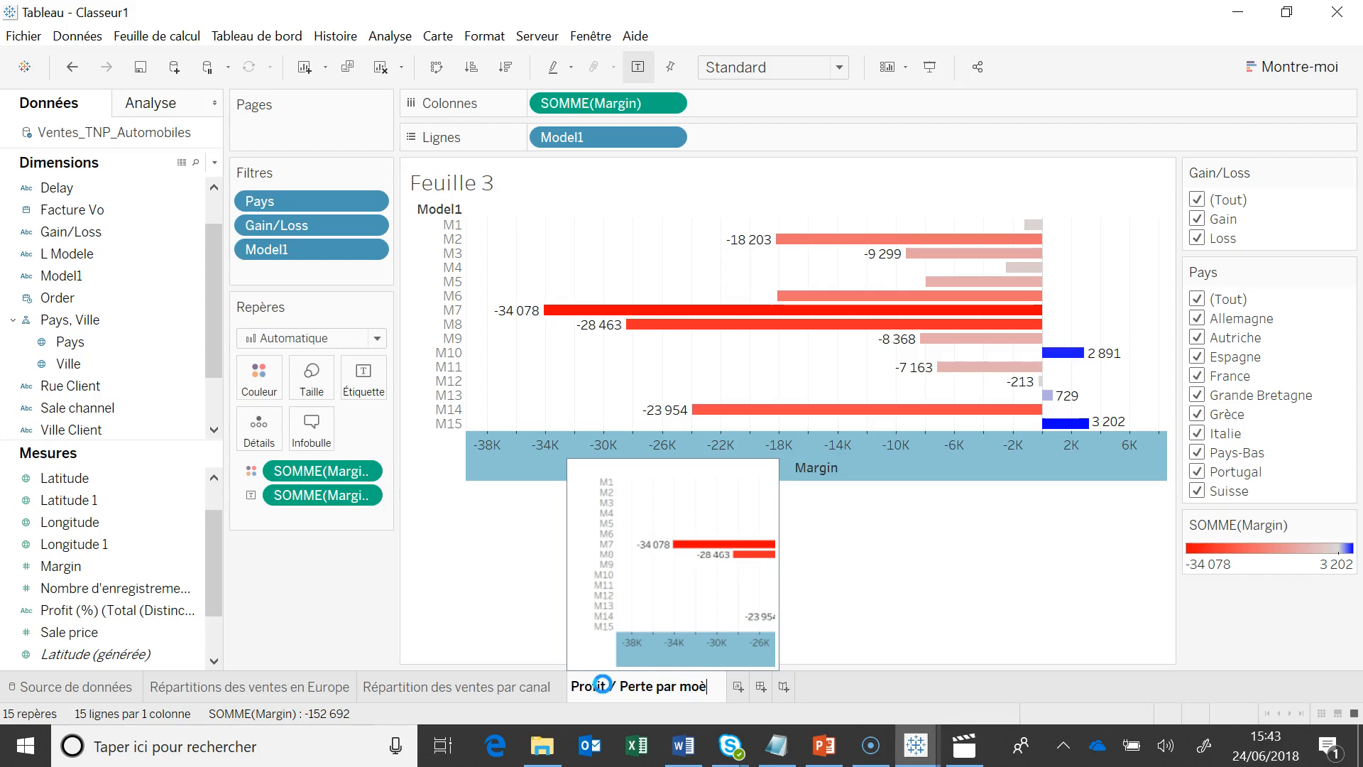
key("Return")
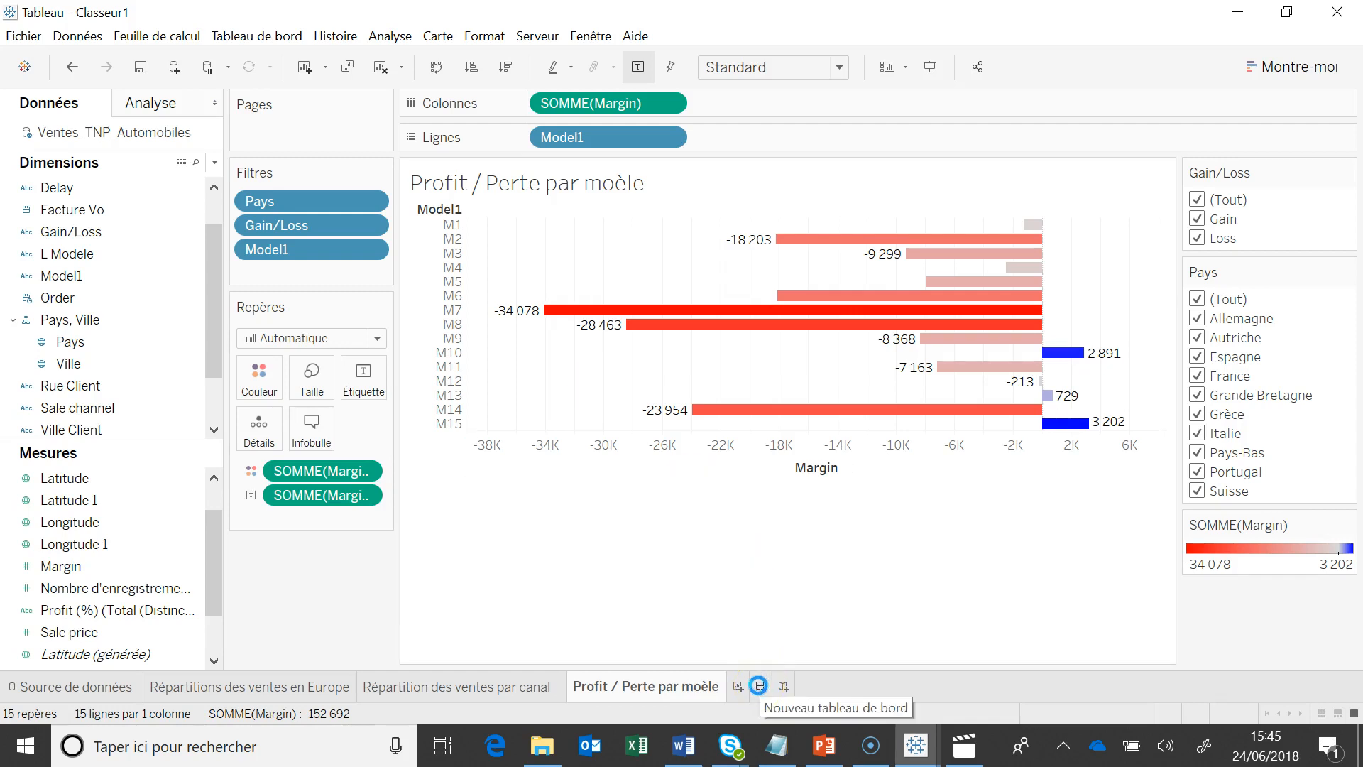
Create a dashboard with automatic sizing and place the "Répartitions des ventes en Europe" map on it.
left_click(759, 686)
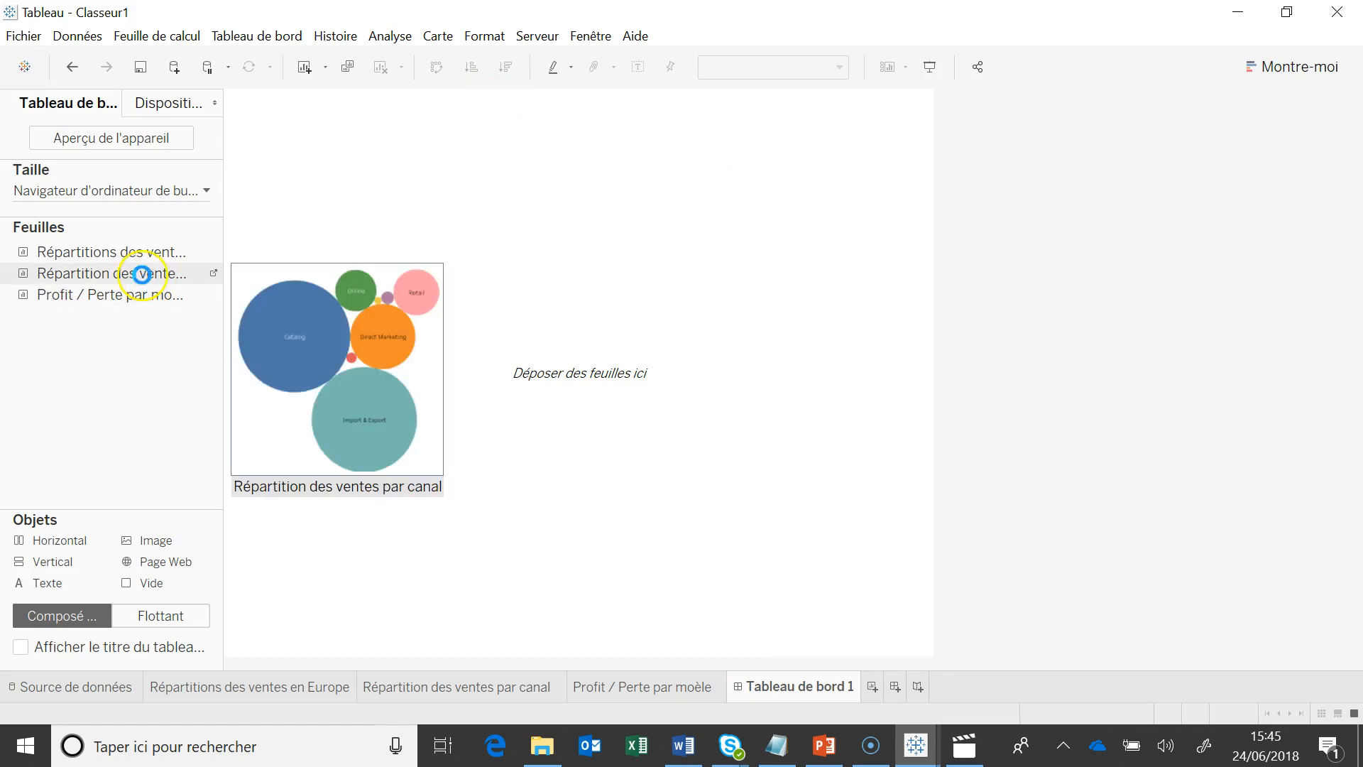
mouse_move(145, 249)
mouse_move(154, 292)
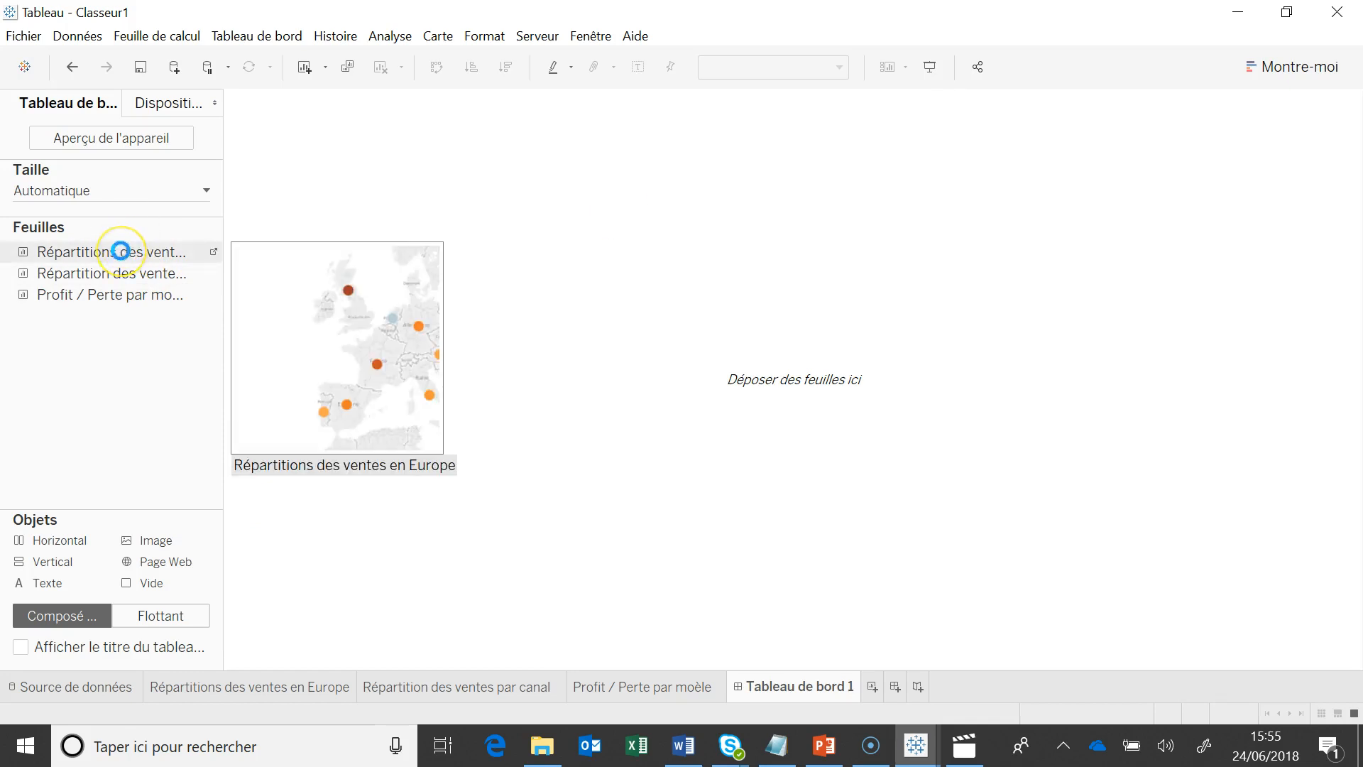
left_click_drag(120, 251, 337, 268)
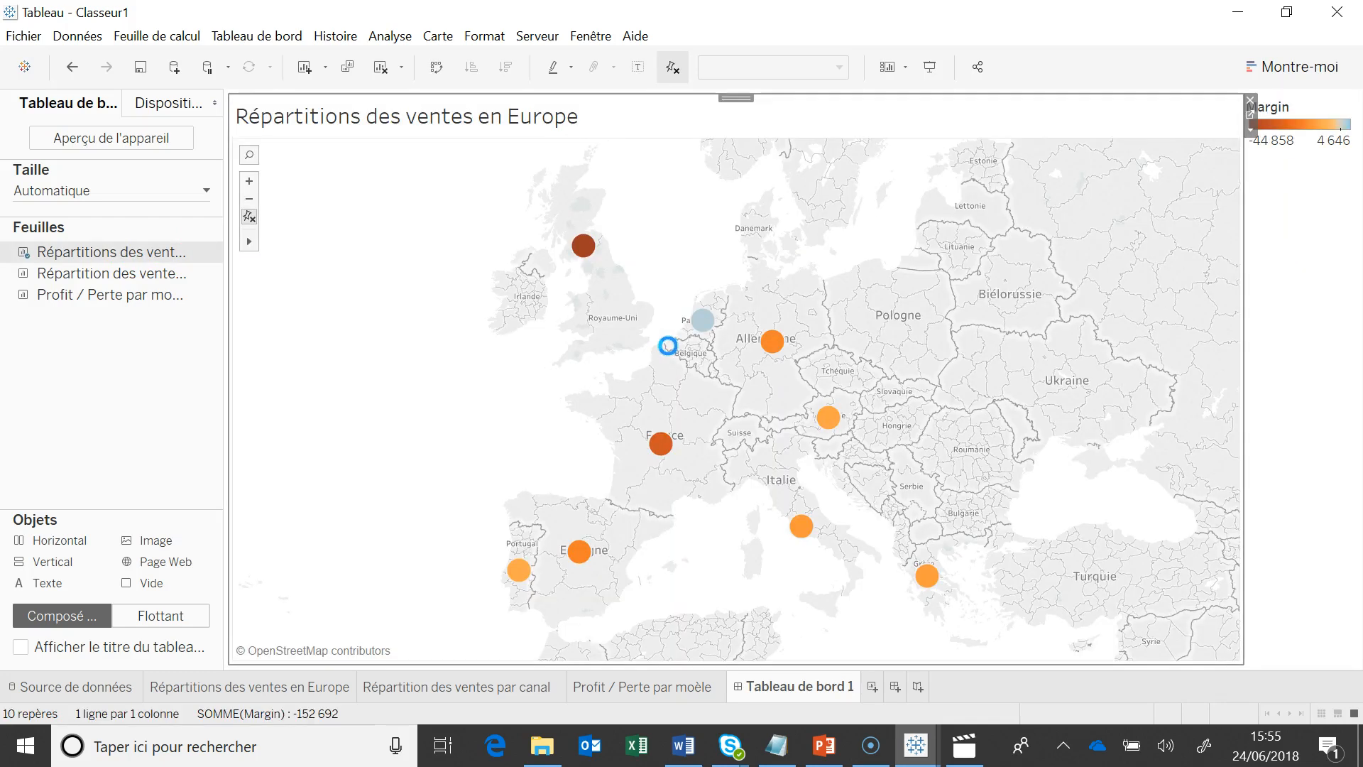
mouse_move(112, 278)
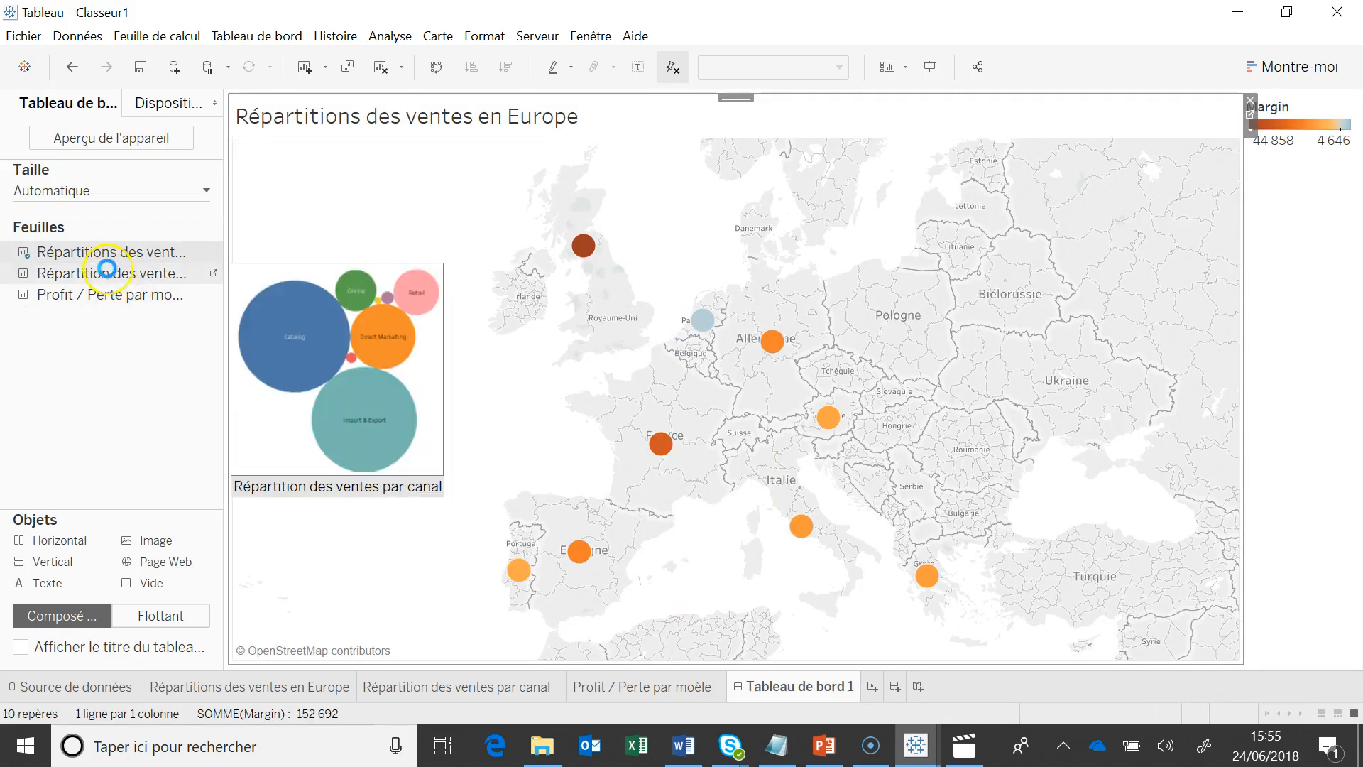
Place the "Répartition des ventes par canal" bubbles below the map and the "Profit / Perte par moèle" chart beside them on the dashboard.
left_click_drag(107, 268, 277, 330)
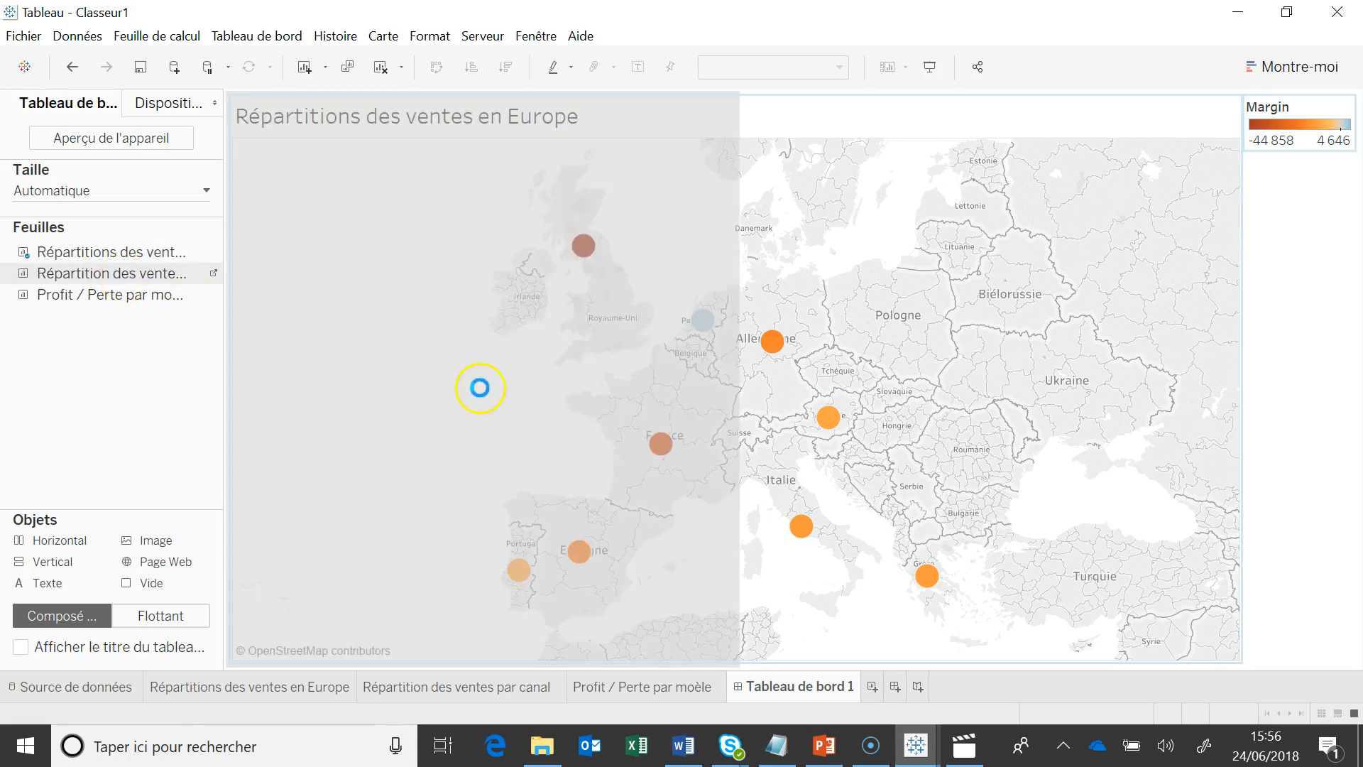
left_click_drag(479, 388, 731, 388)
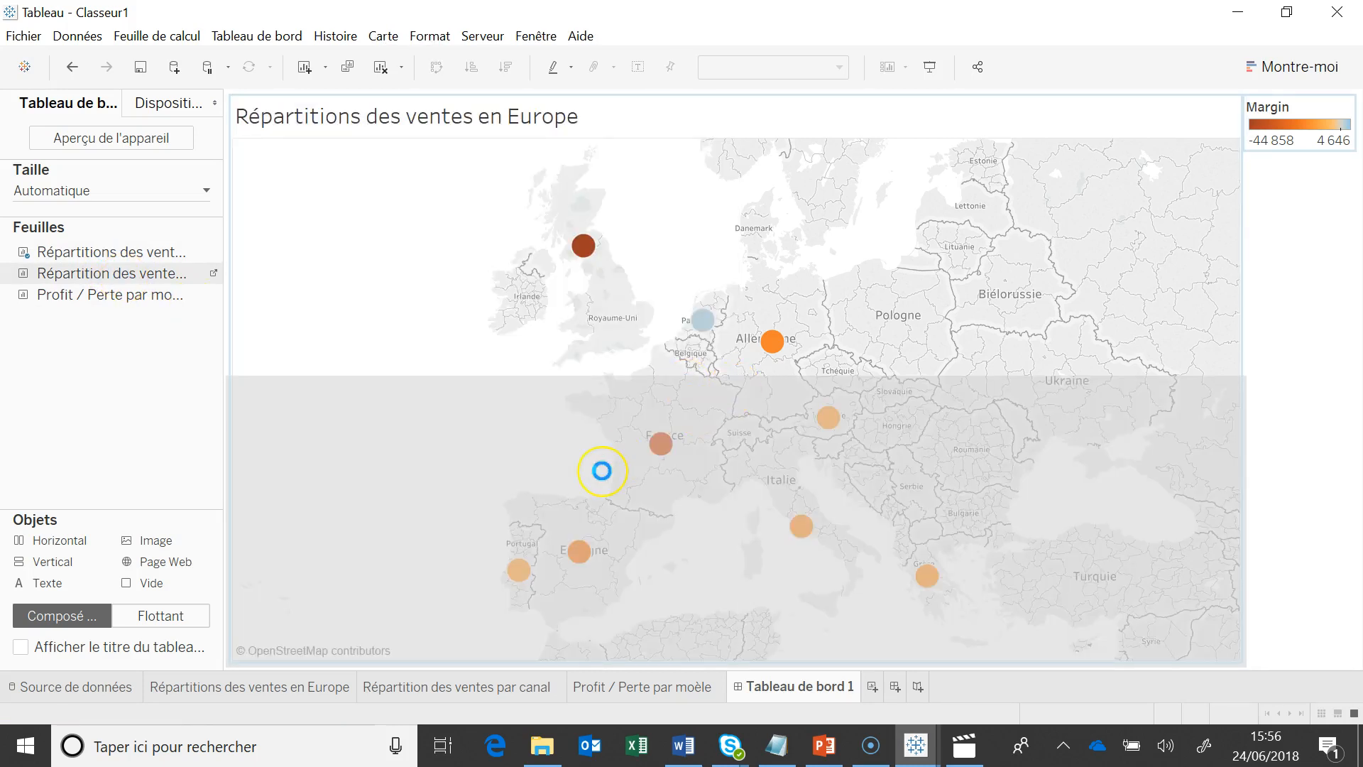
left_click_drag(602, 471, 602, 471)
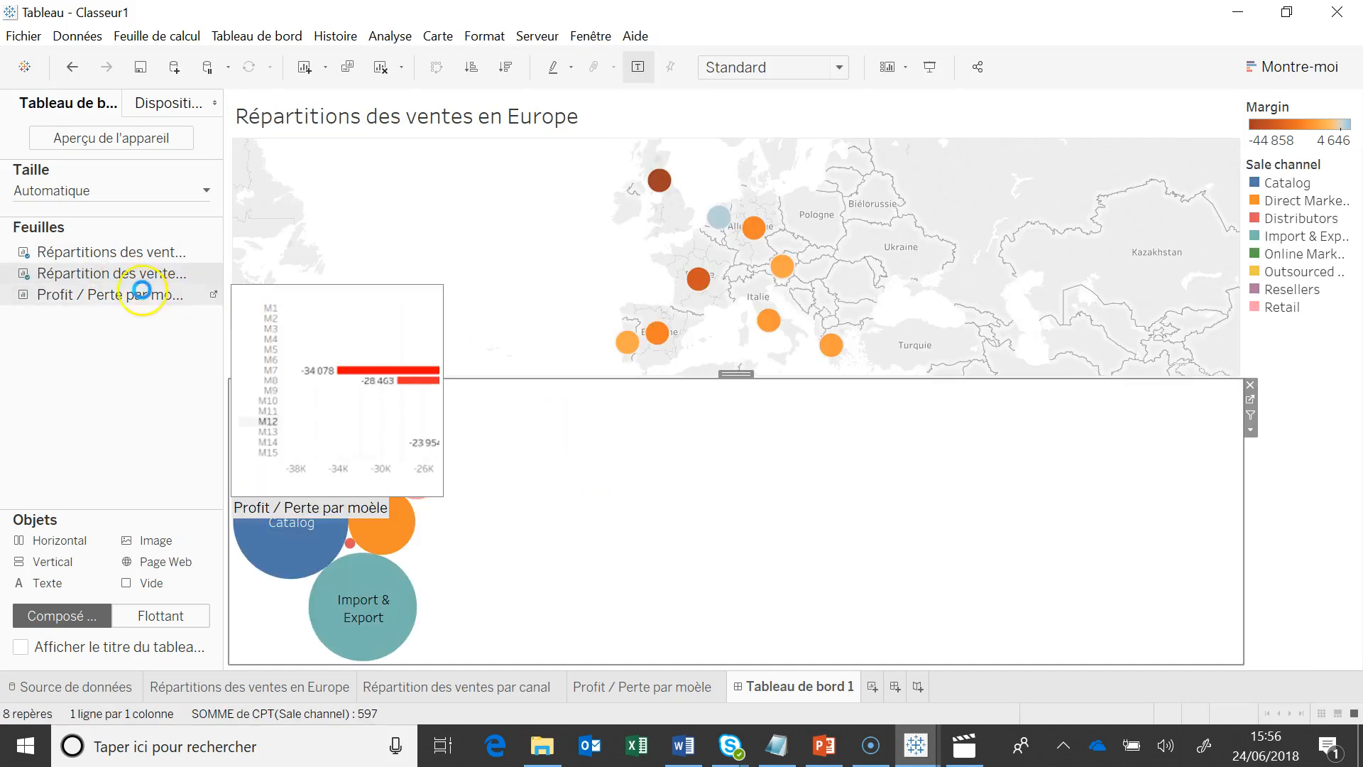
left_click_drag(98, 294, 1227, 367)
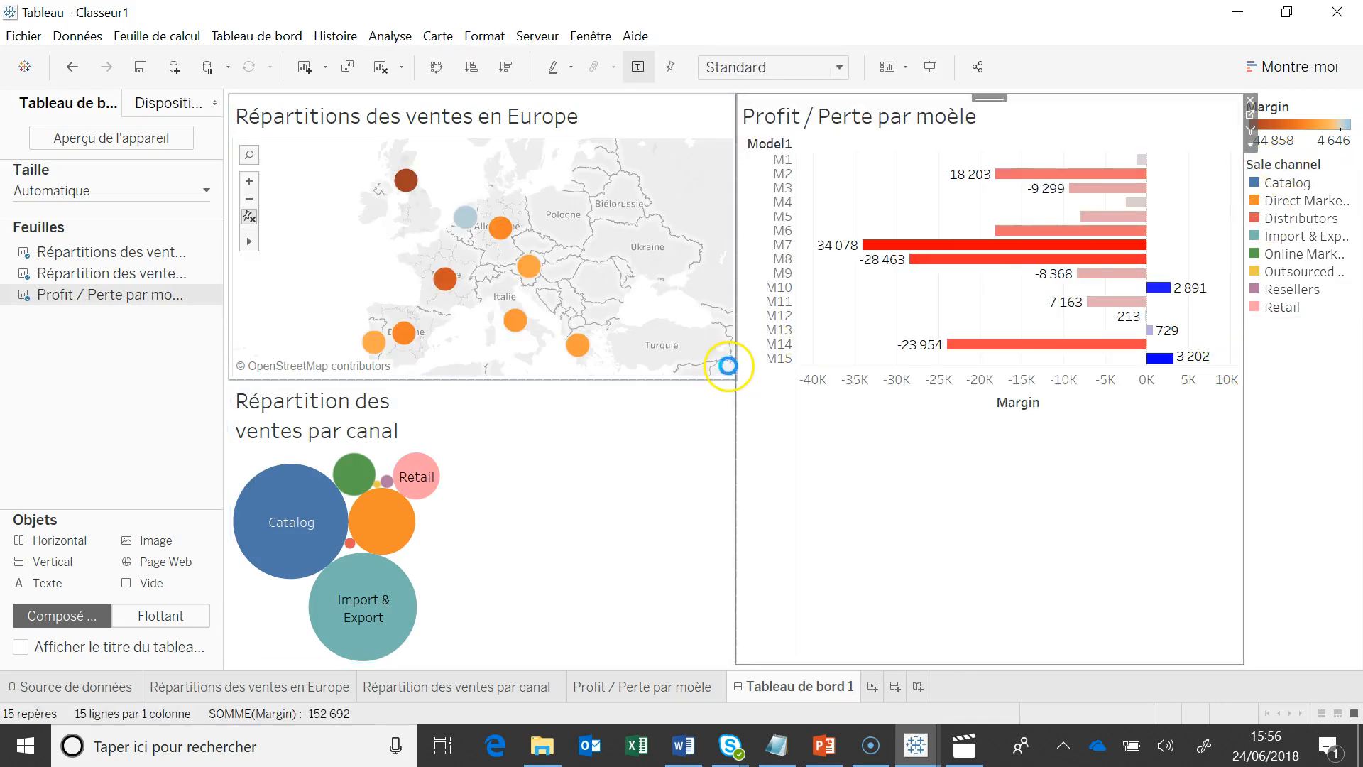
Set the sales channel bubble chart and the profit/loss bar chart to fit with Vue entière.
left_click(647, 397)
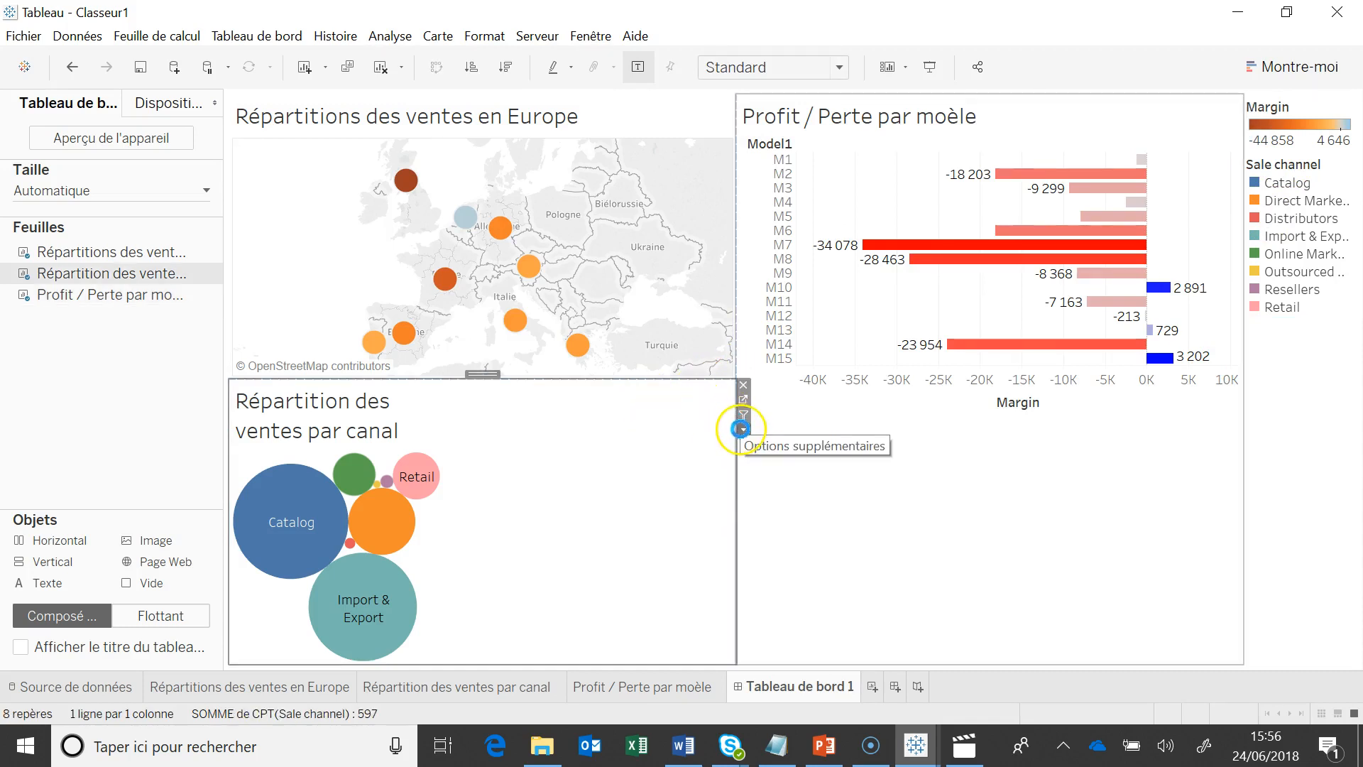
left_click(741, 429)
mouse_move(799, 441)
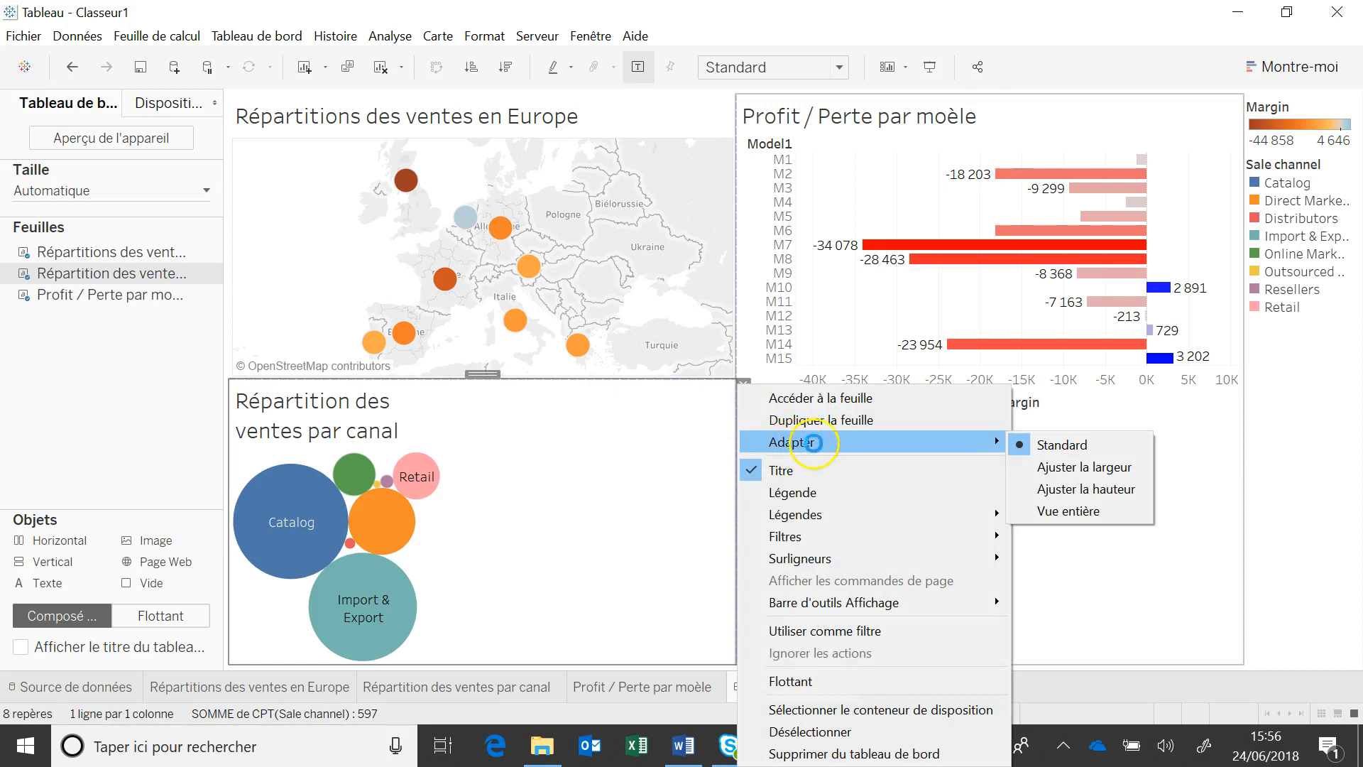
left_click(1055, 511)
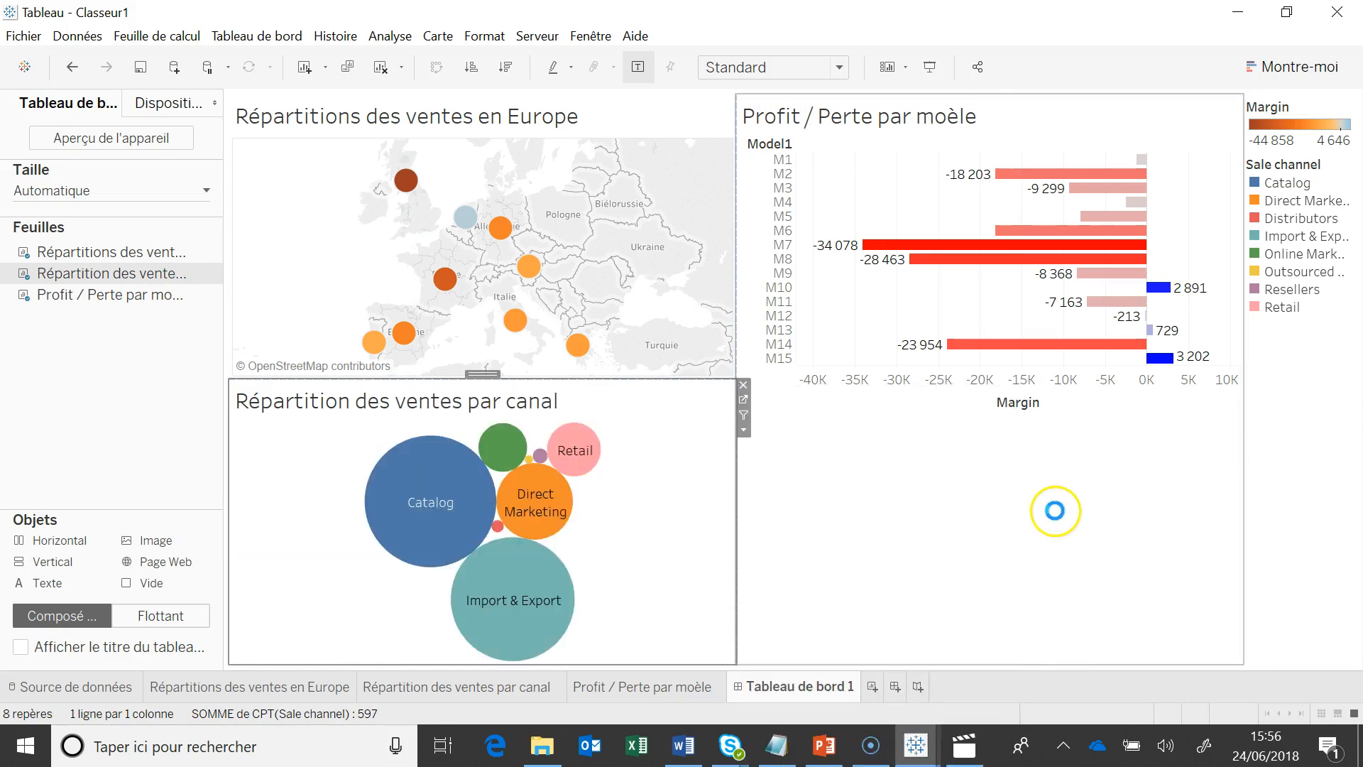
left_click(1172, 115)
left_click(1248, 141)
mouse_move(1153, 211)
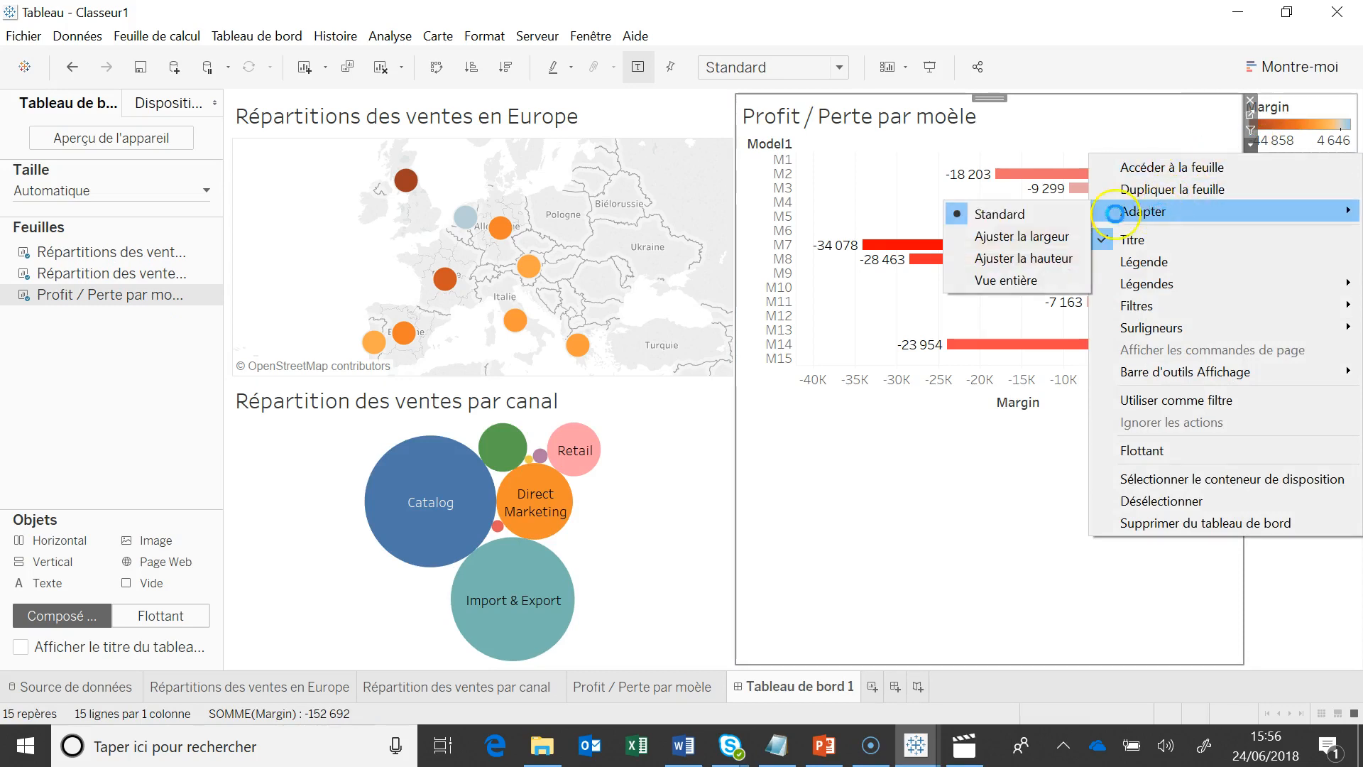
left_click(1009, 282)
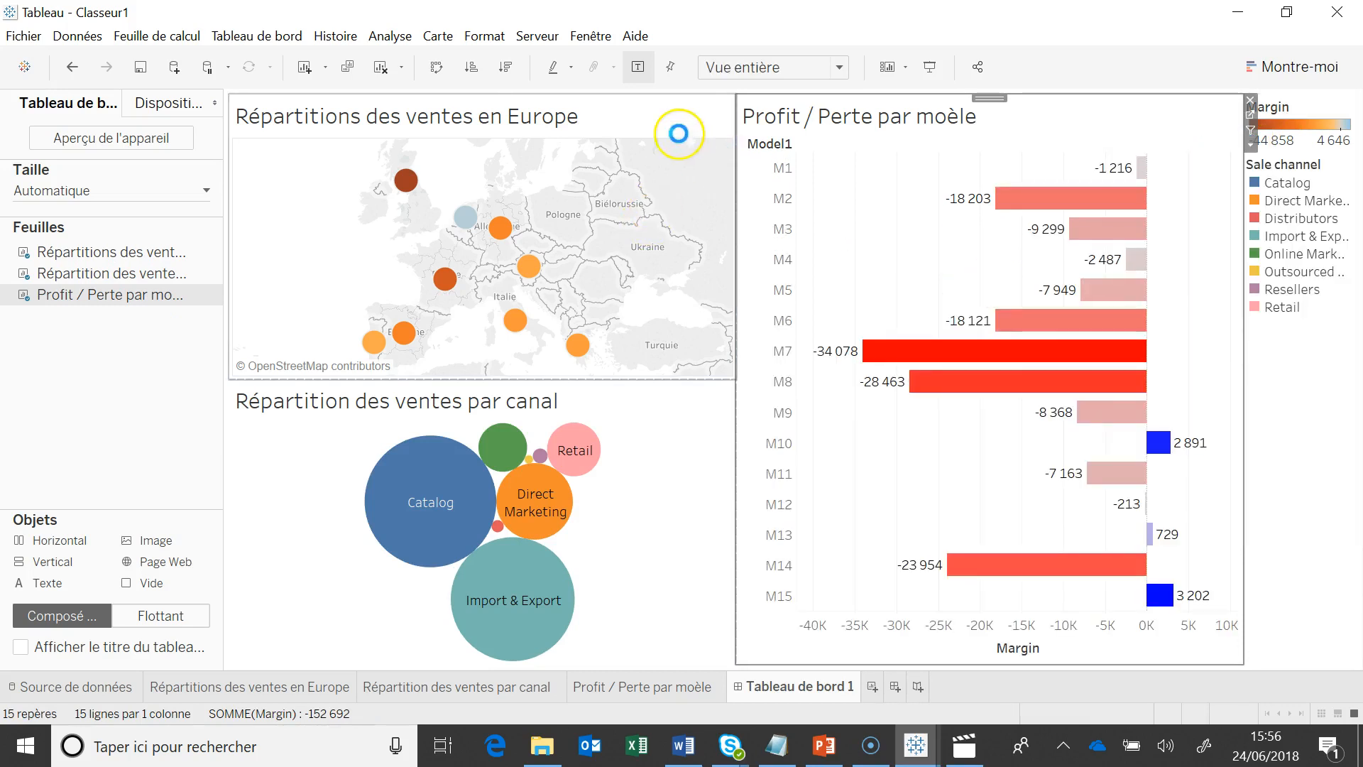
Make the map slightly taller and remove the Margin and Sale channel legends from the dashboard.
left_click(673, 118)
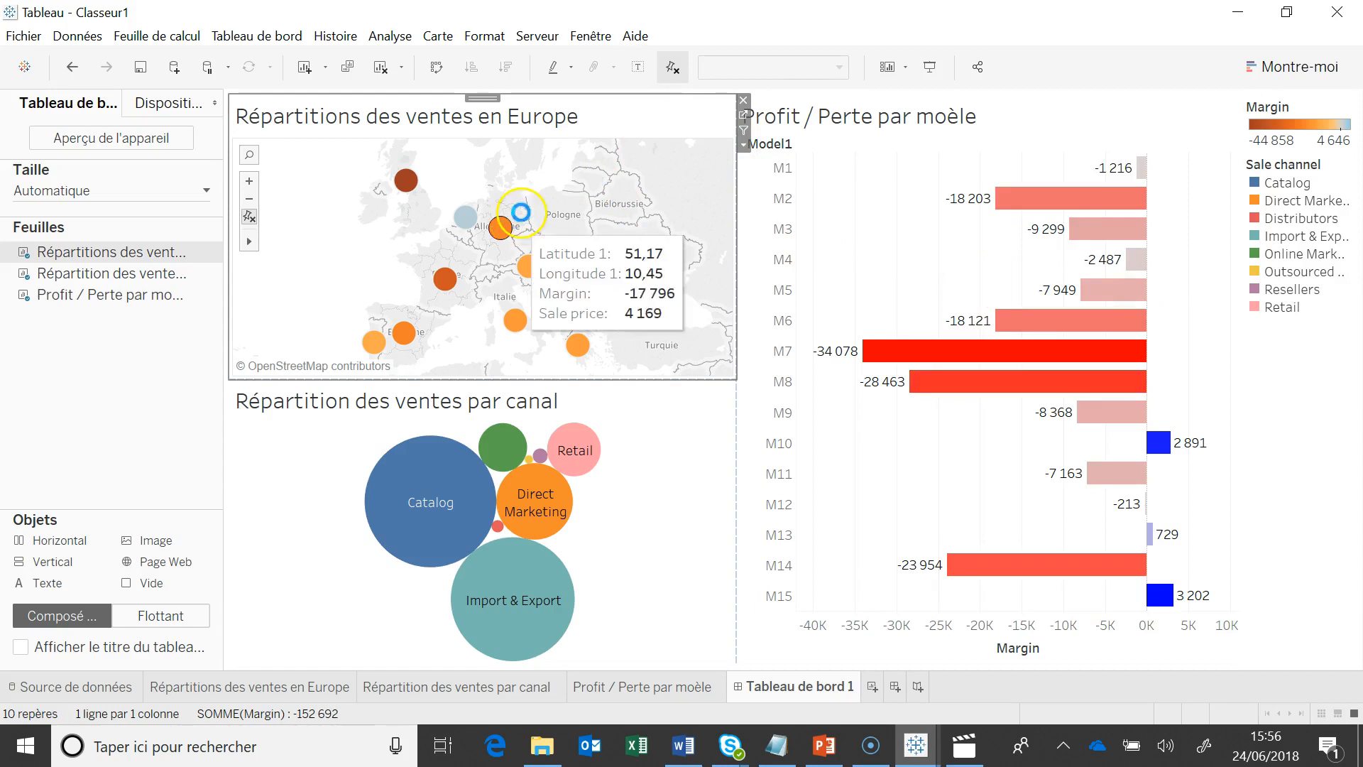
left_click_drag(403, 118, 472, 395)
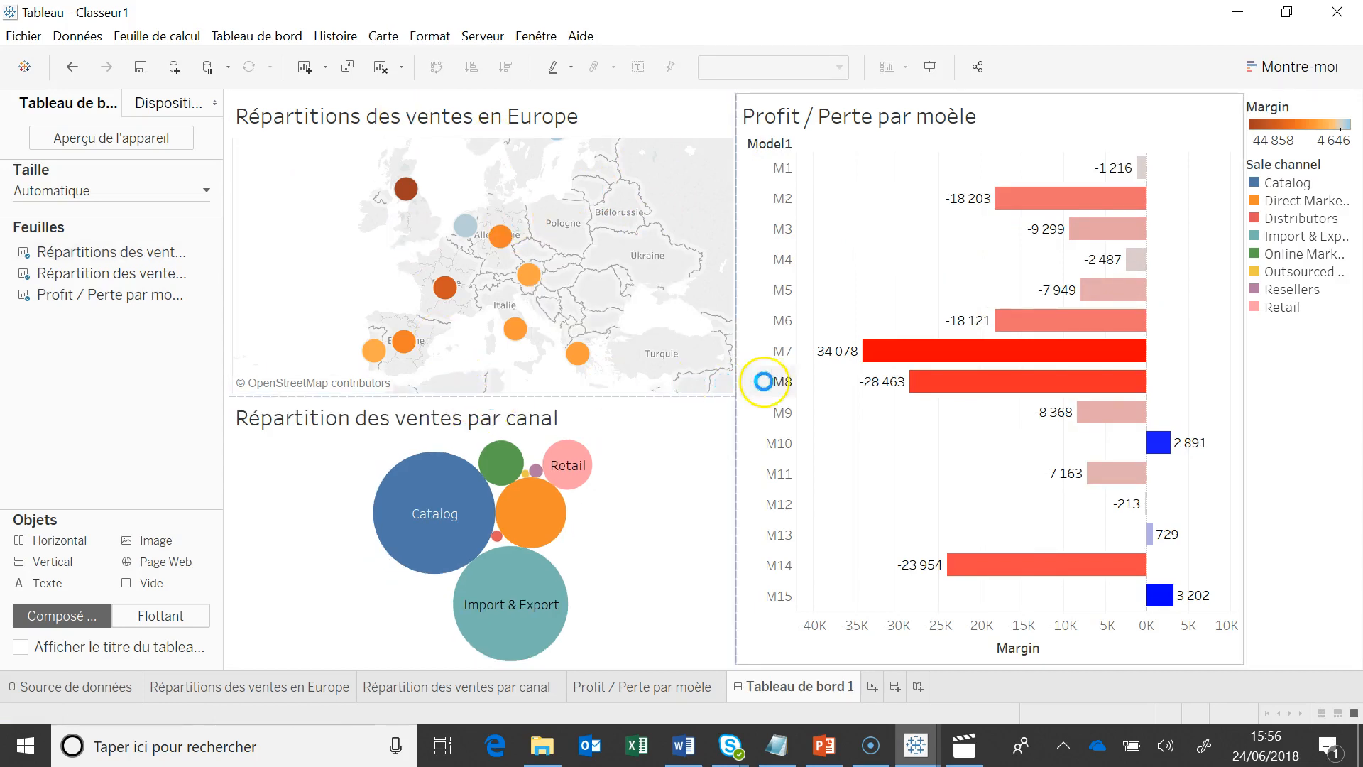
left_click(1278, 107)
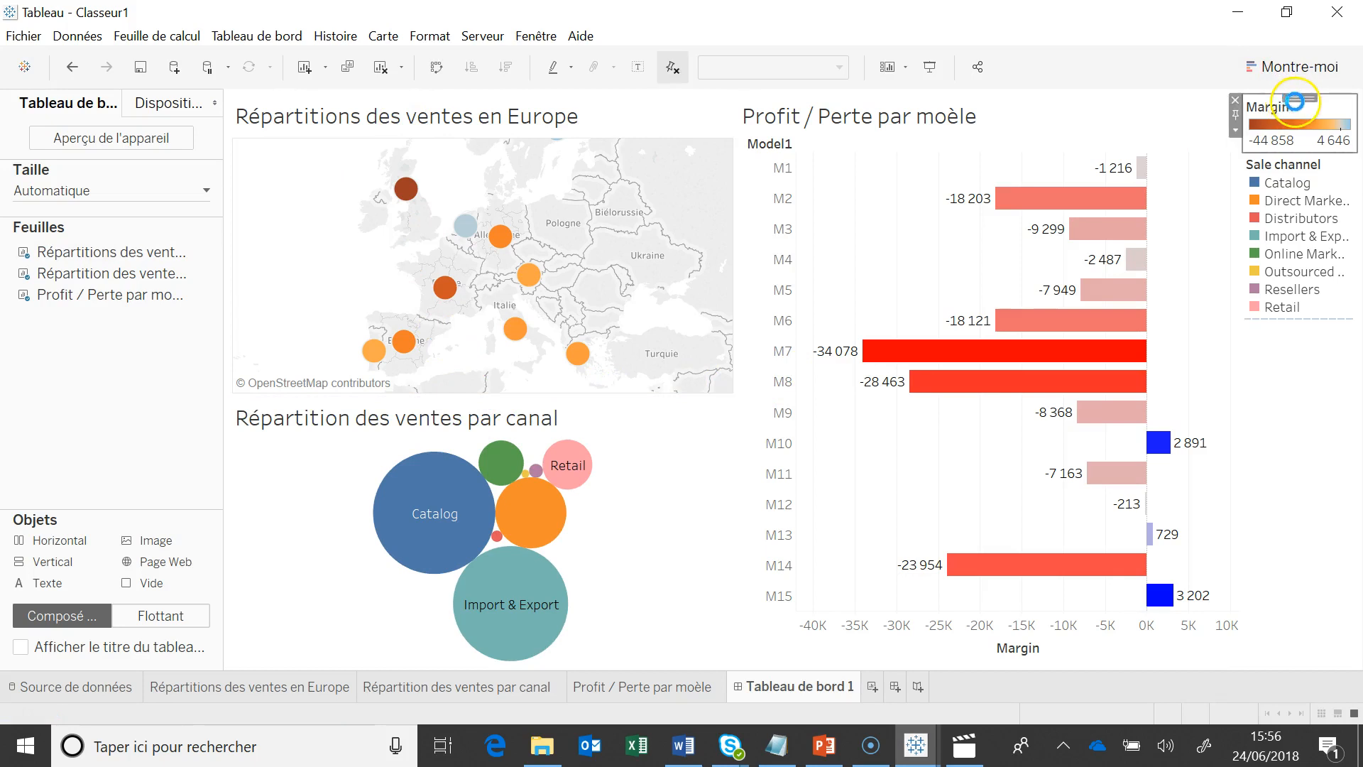
left_click(1233, 98)
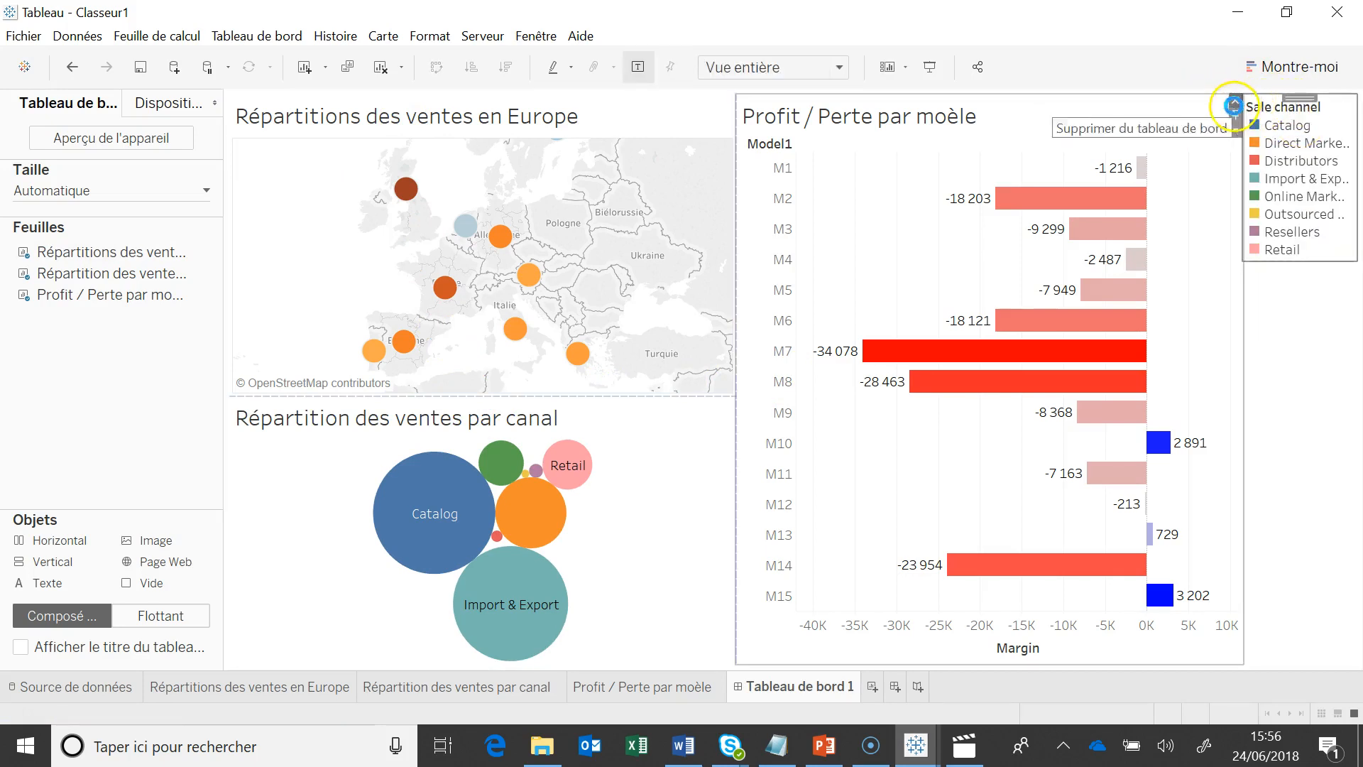
left_click(1233, 100)
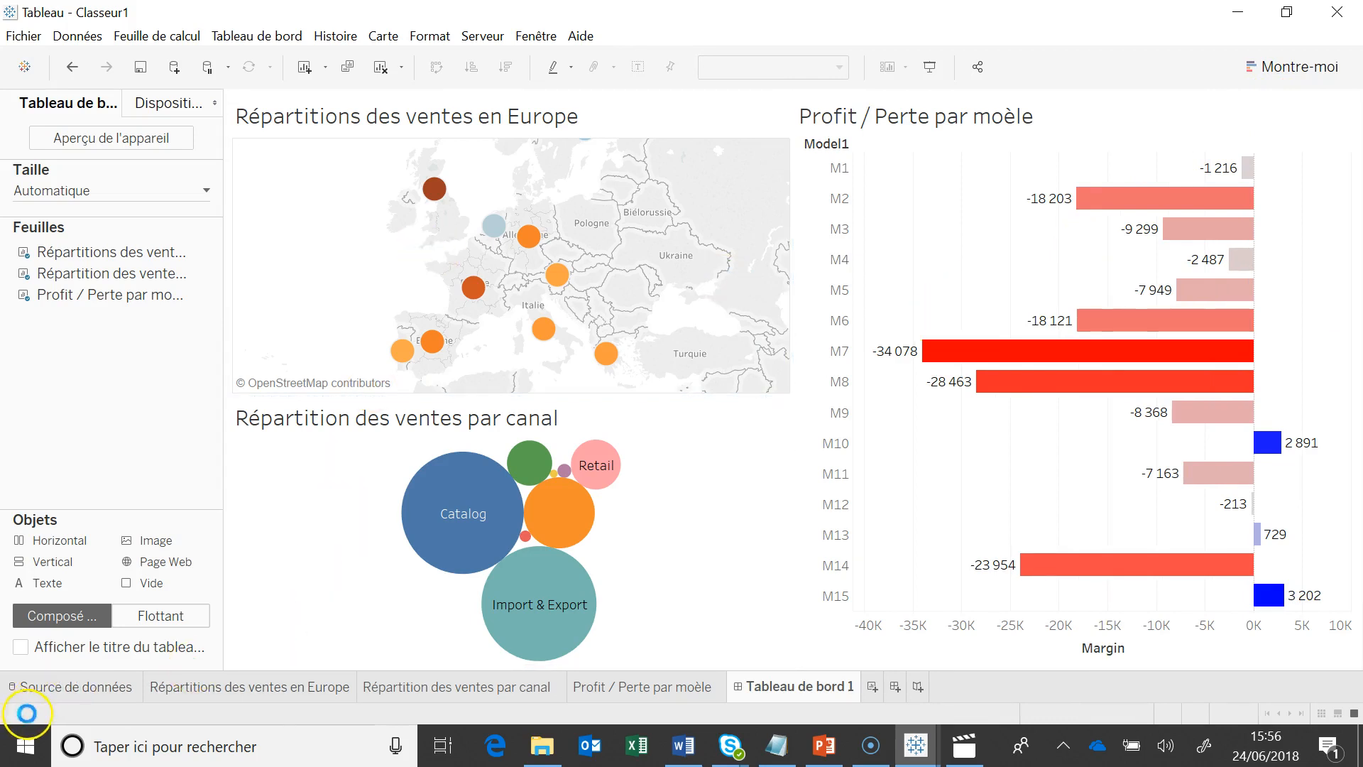
Show the Pays and Model1 filters of the "Répartitions des ventes en Europe" map on the dashboard.
left_click(558, 234)
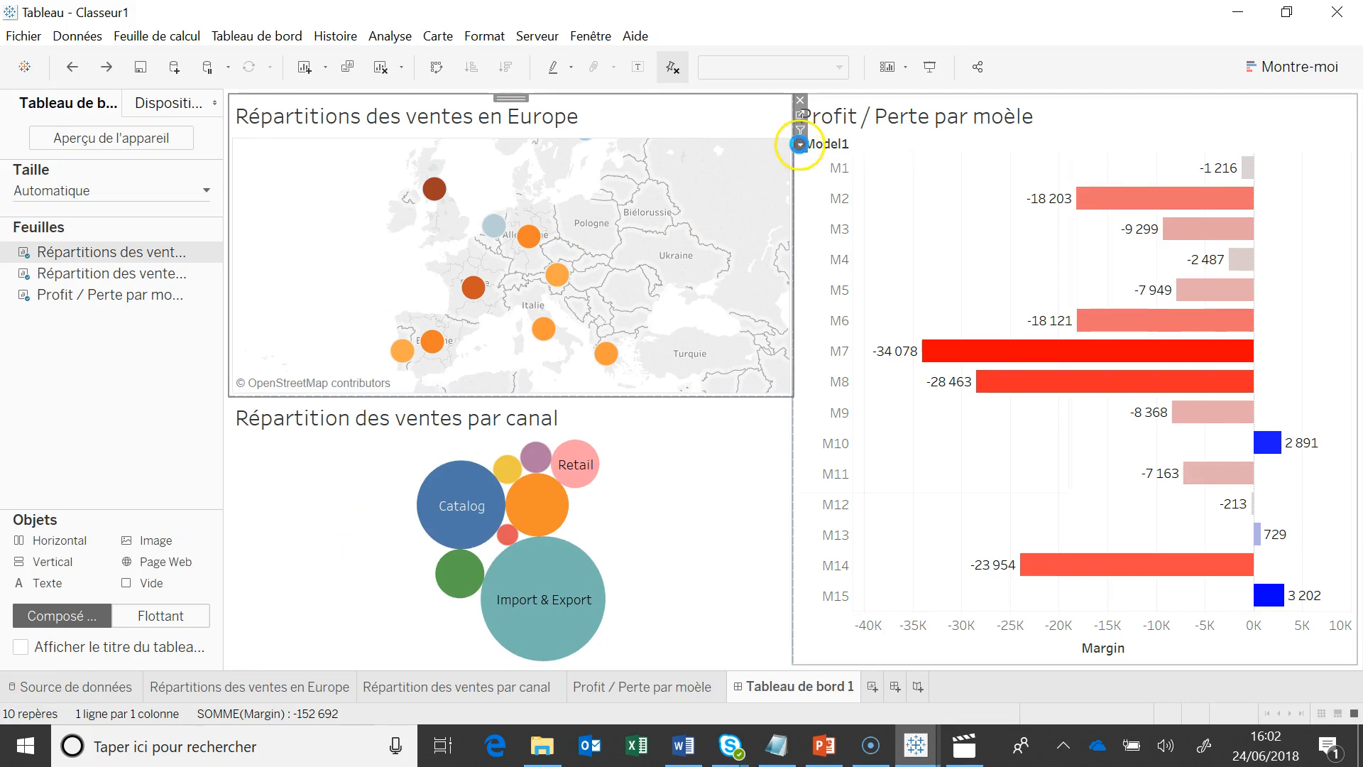
left_click(800, 144)
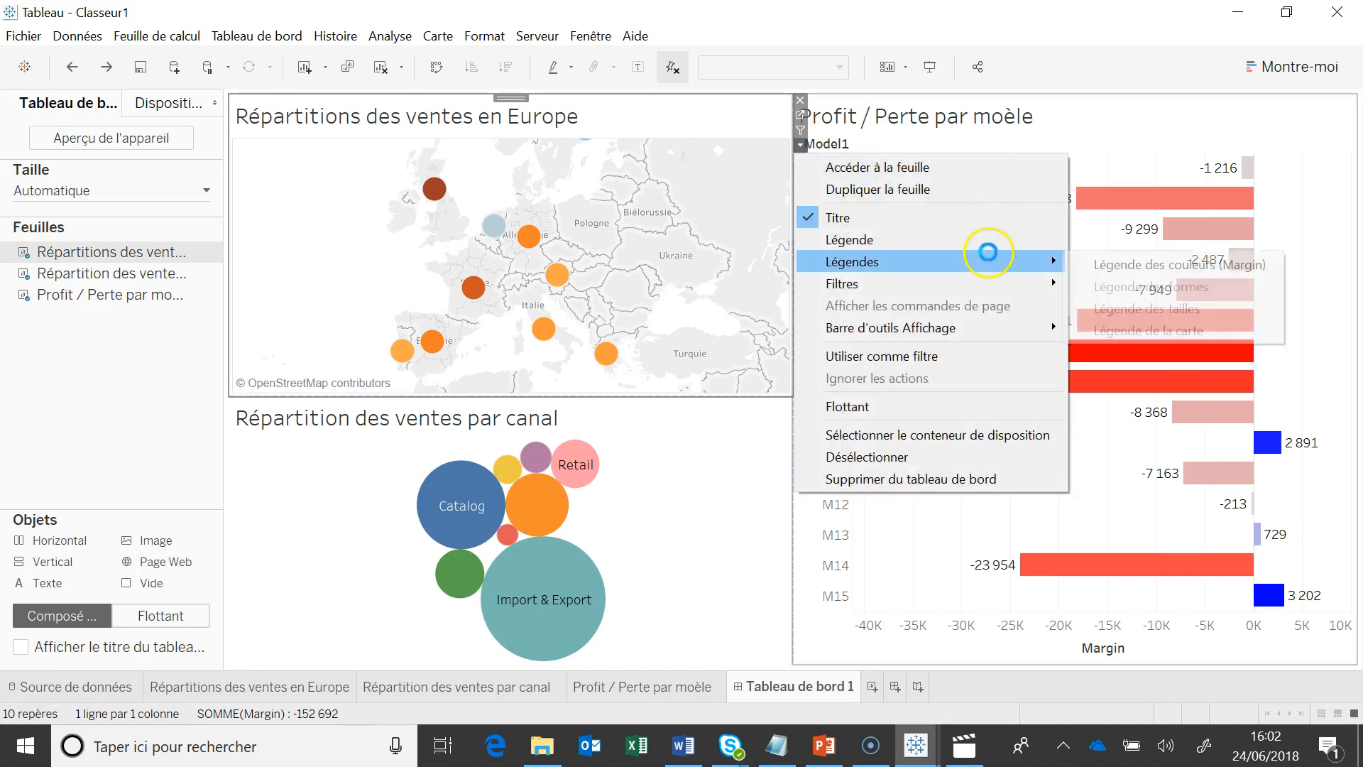
mouse_move(997, 284)
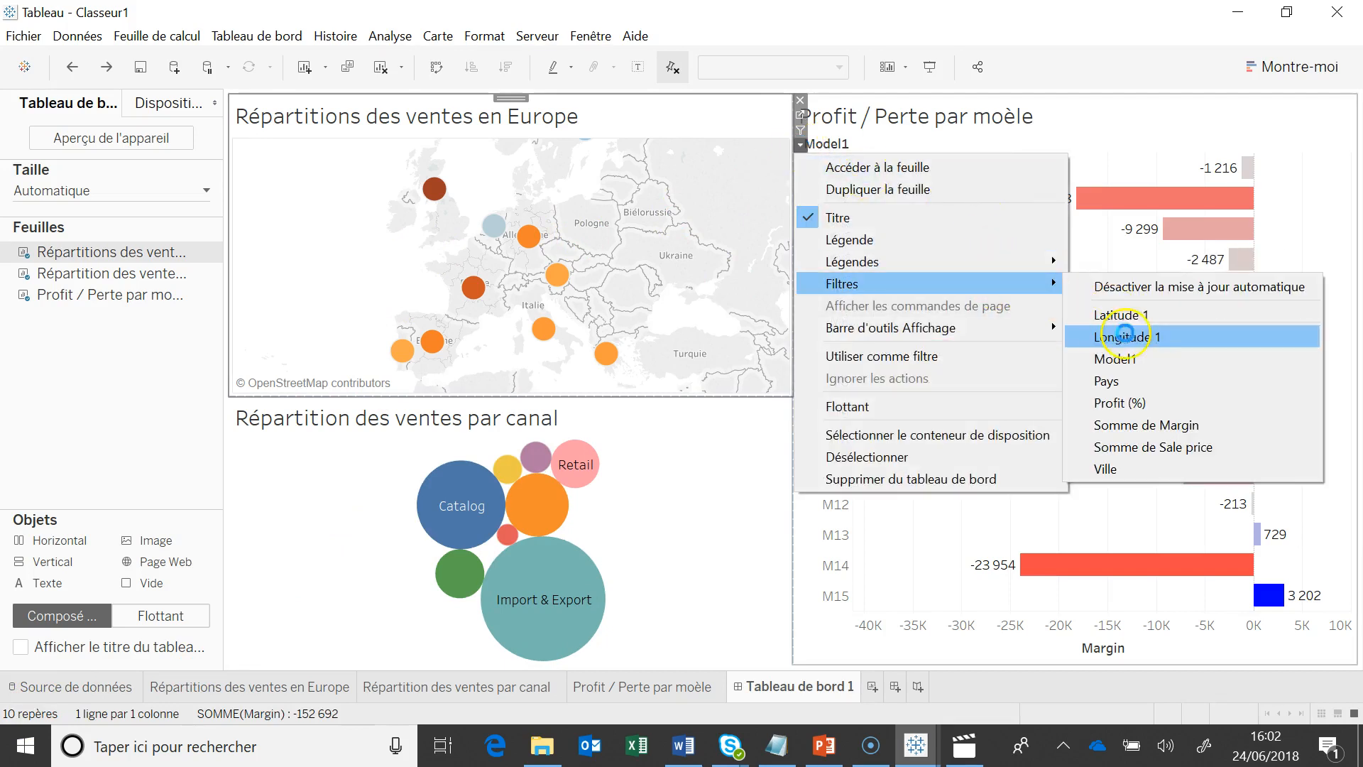
left_click(1117, 383)
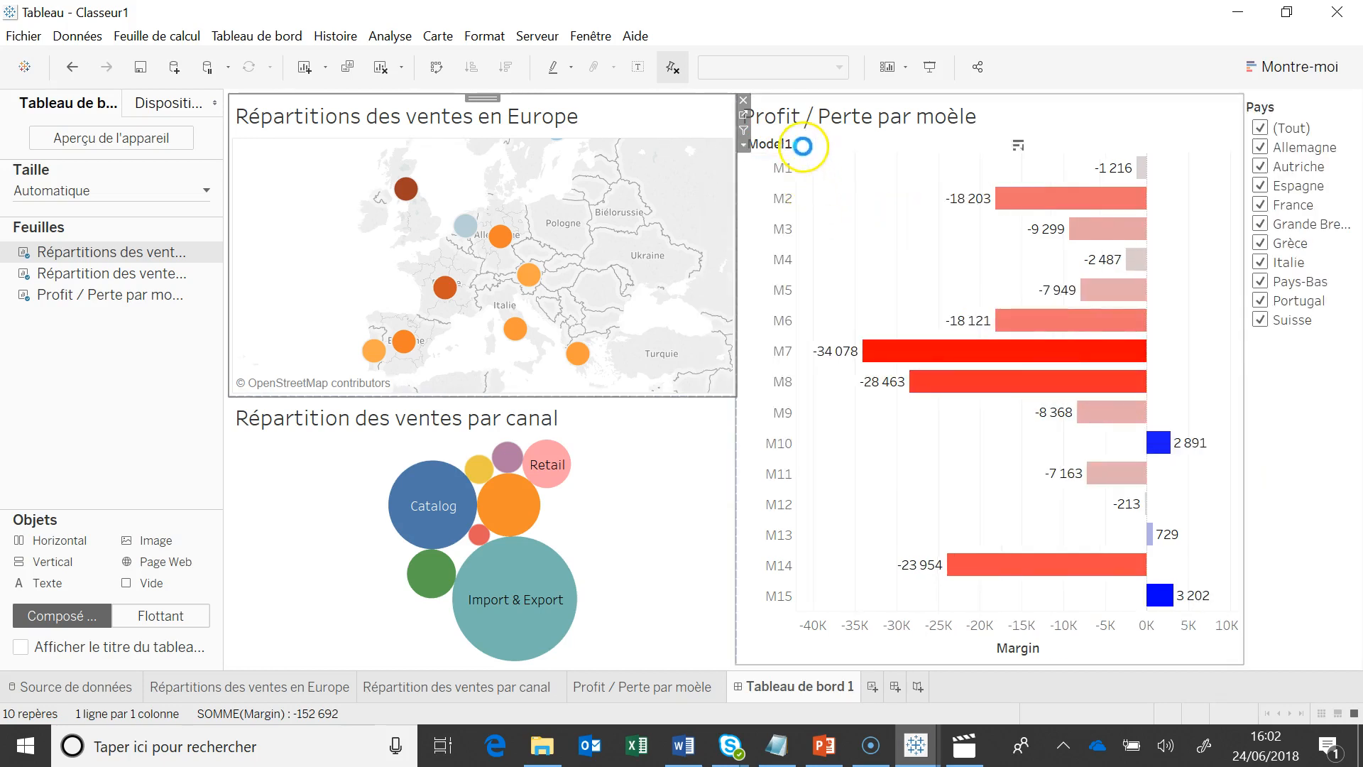
left_click(743, 145)
mouse_move(922, 284)
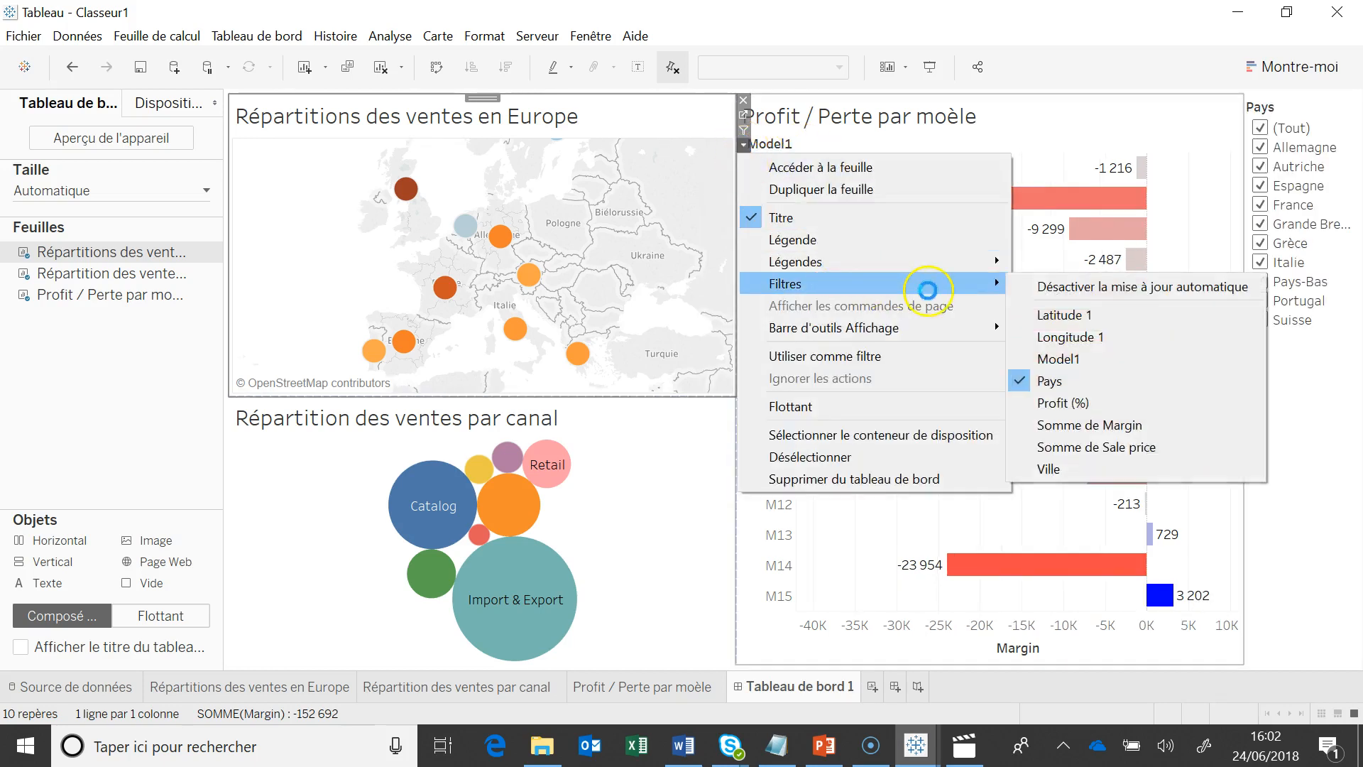
left_click(1072, 358)
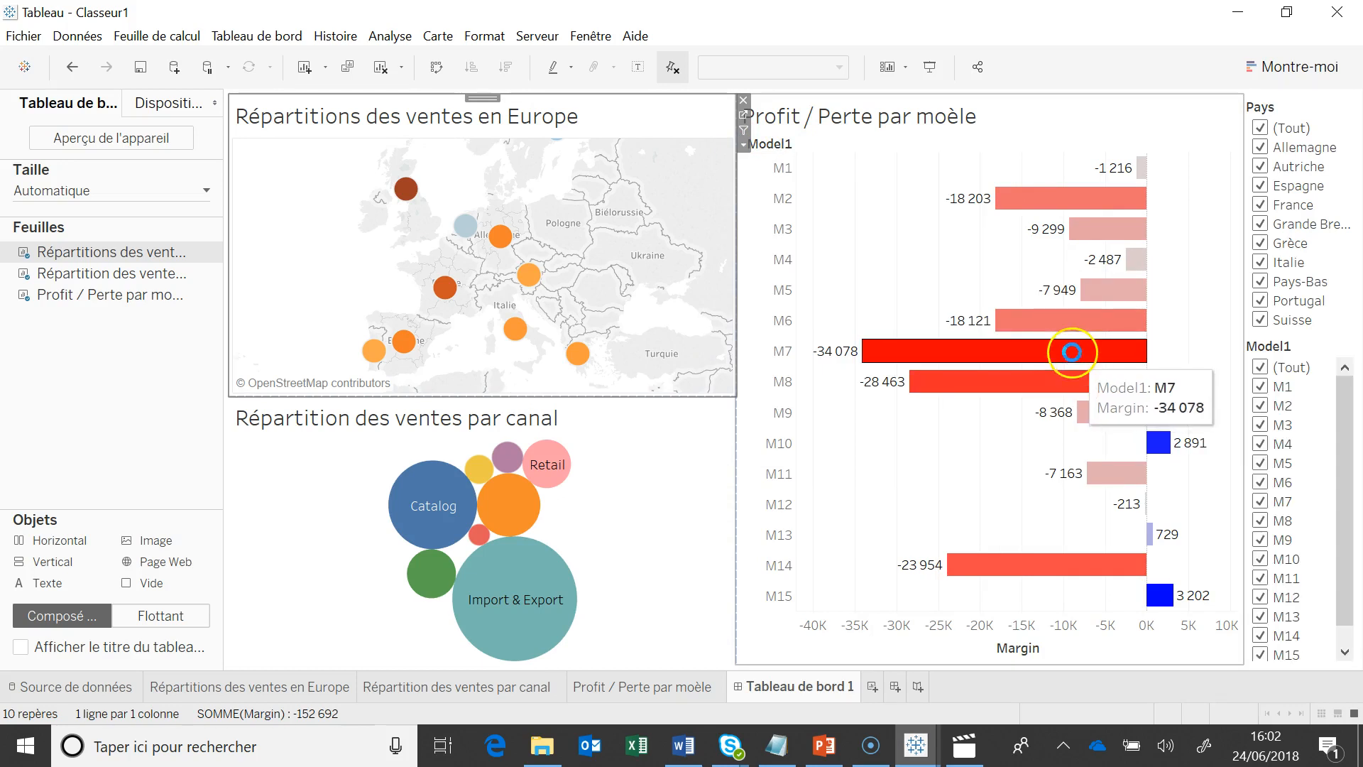
Change the Pays and Model1 filters to the Valeurs multiples (liste déroulante) display.
left_click(1260, 108)
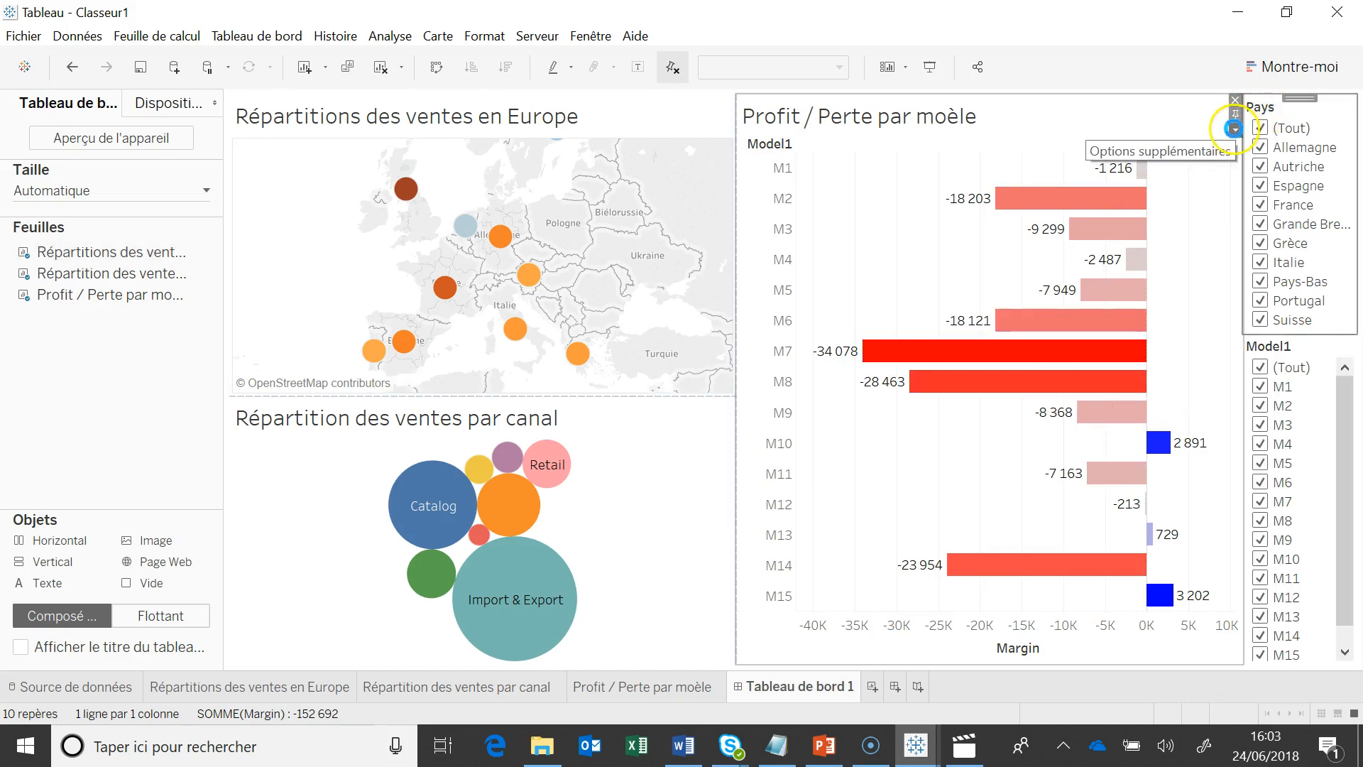
left_click(1235, 130)
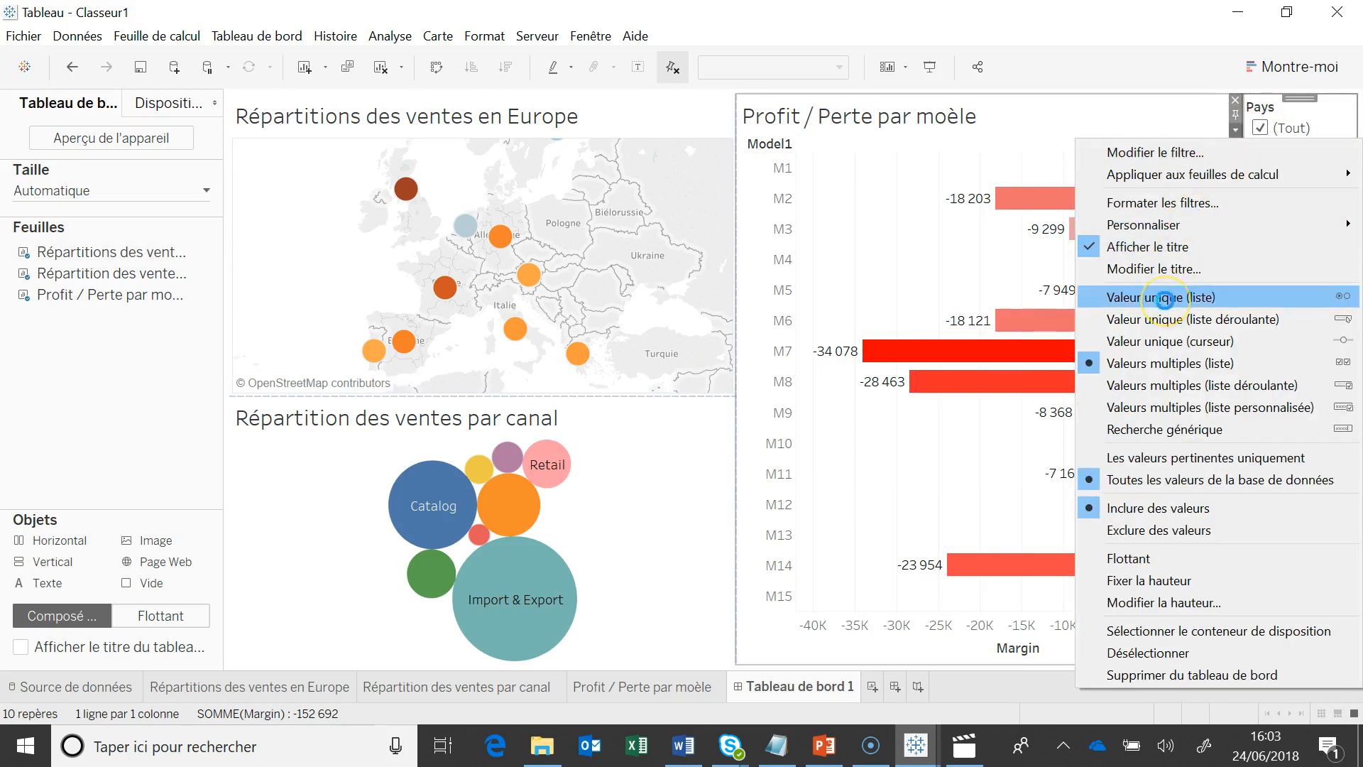
left_click(1189, 385)
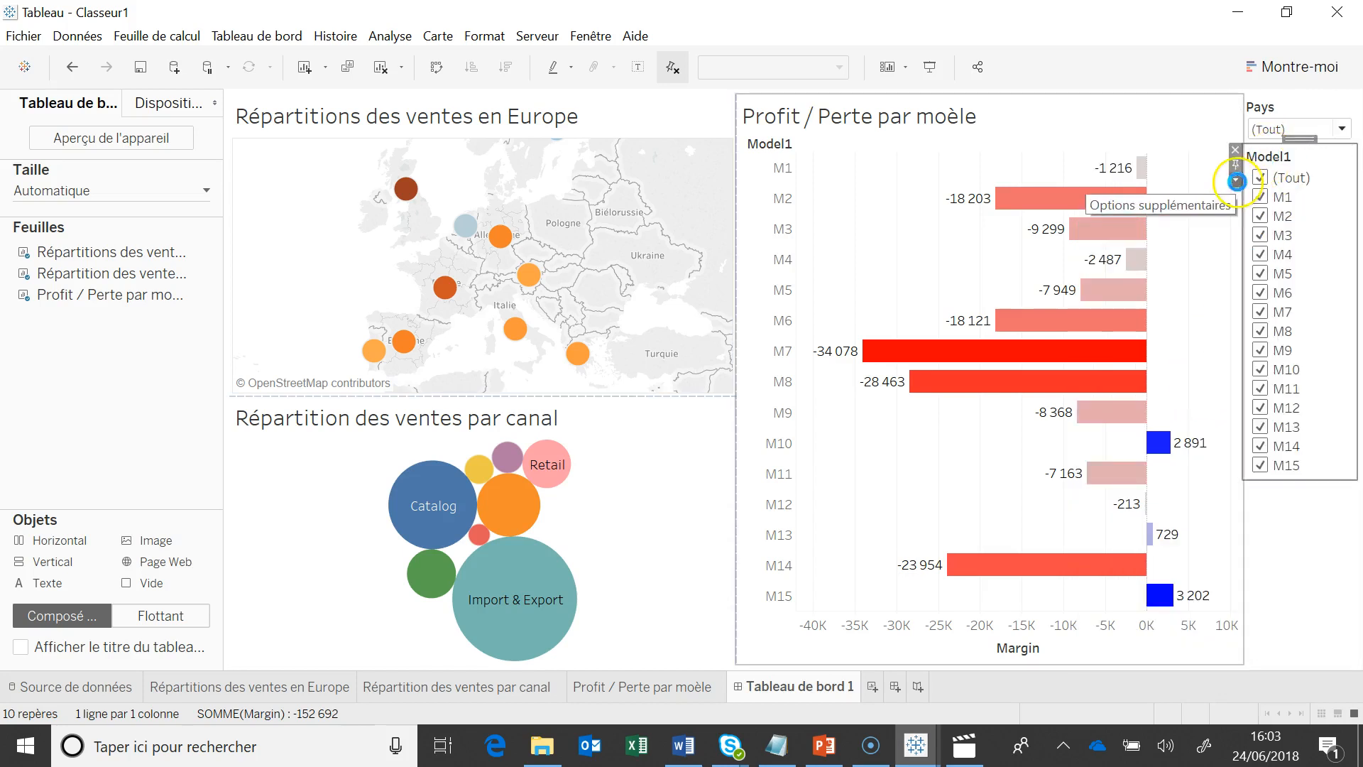
left_click(1237, 181)
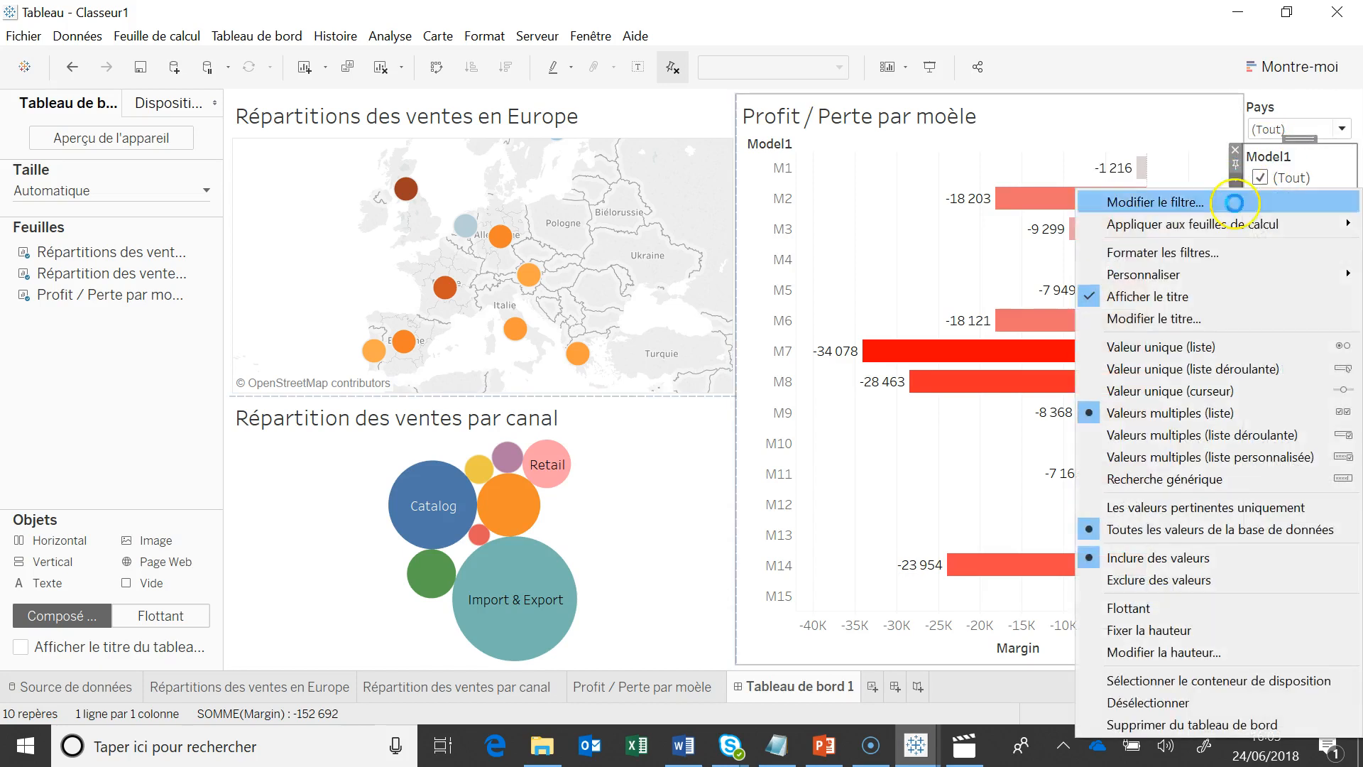
left_click(1195, 437)
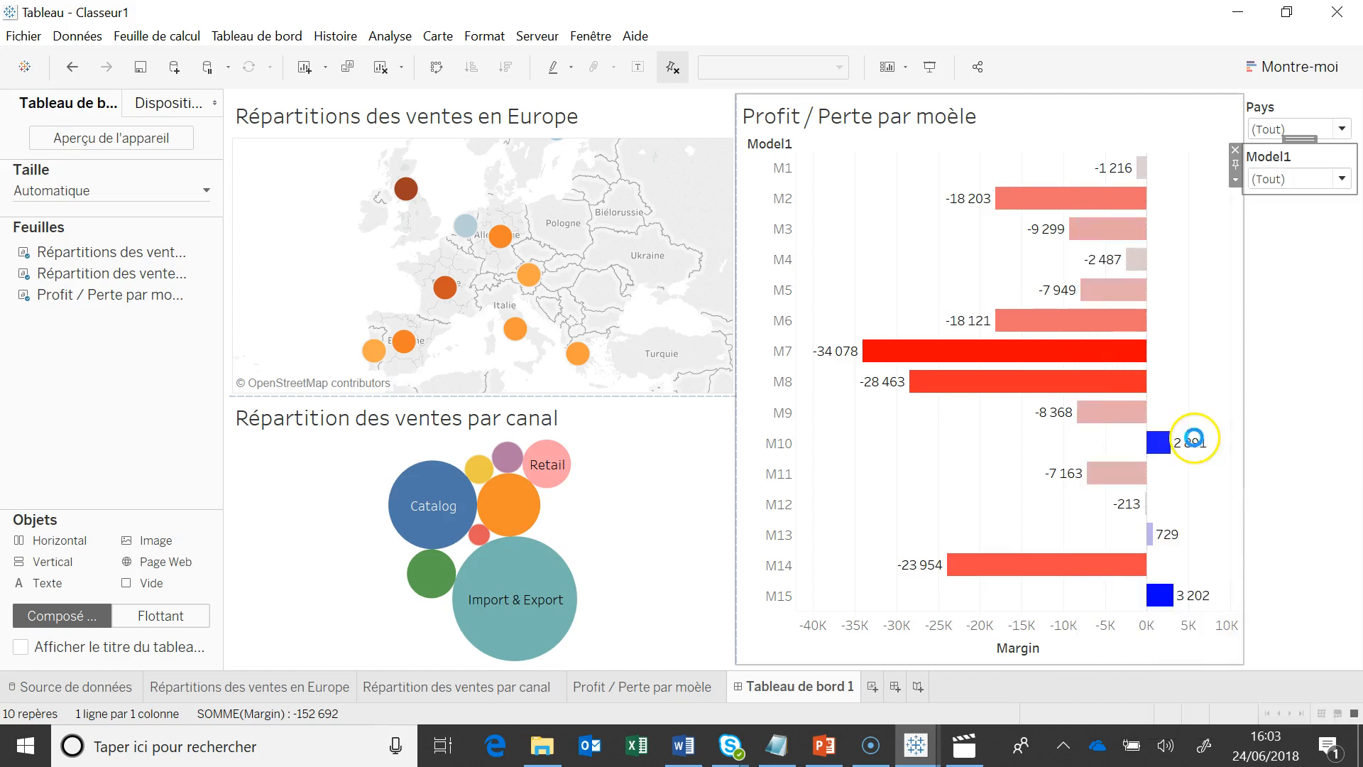
Arrange the Model1 and Pays filters side by side above the "Profit / Perte par moèle" chart.
left_click_drag(1290, 141, 977, 116)
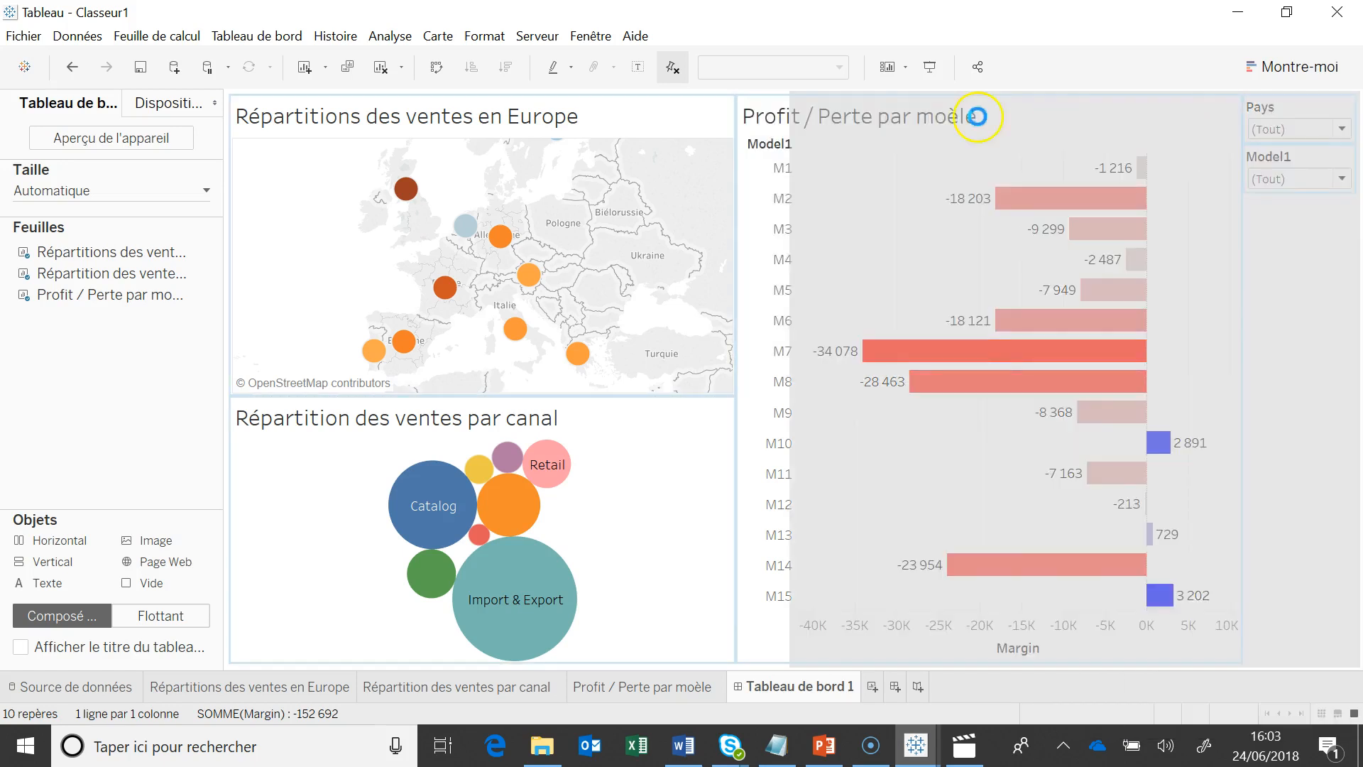
mouse_move(808, 98)
left_mouse_down()
mouse_move(769, 101)
mouse_move(824, 98)
left_mouse_up()
left_click_drag(834, 96, 830, 94)
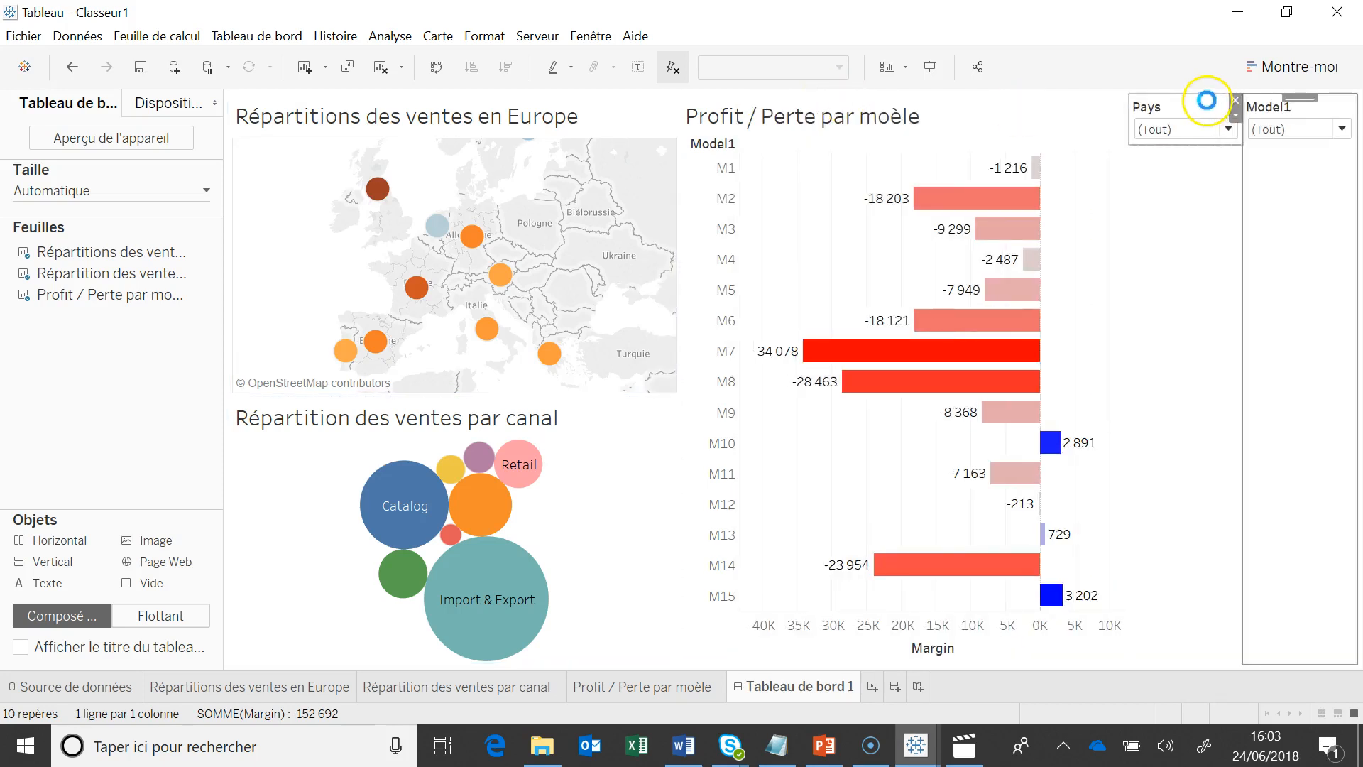
left_click_drag(1309, 105, 813, 128)
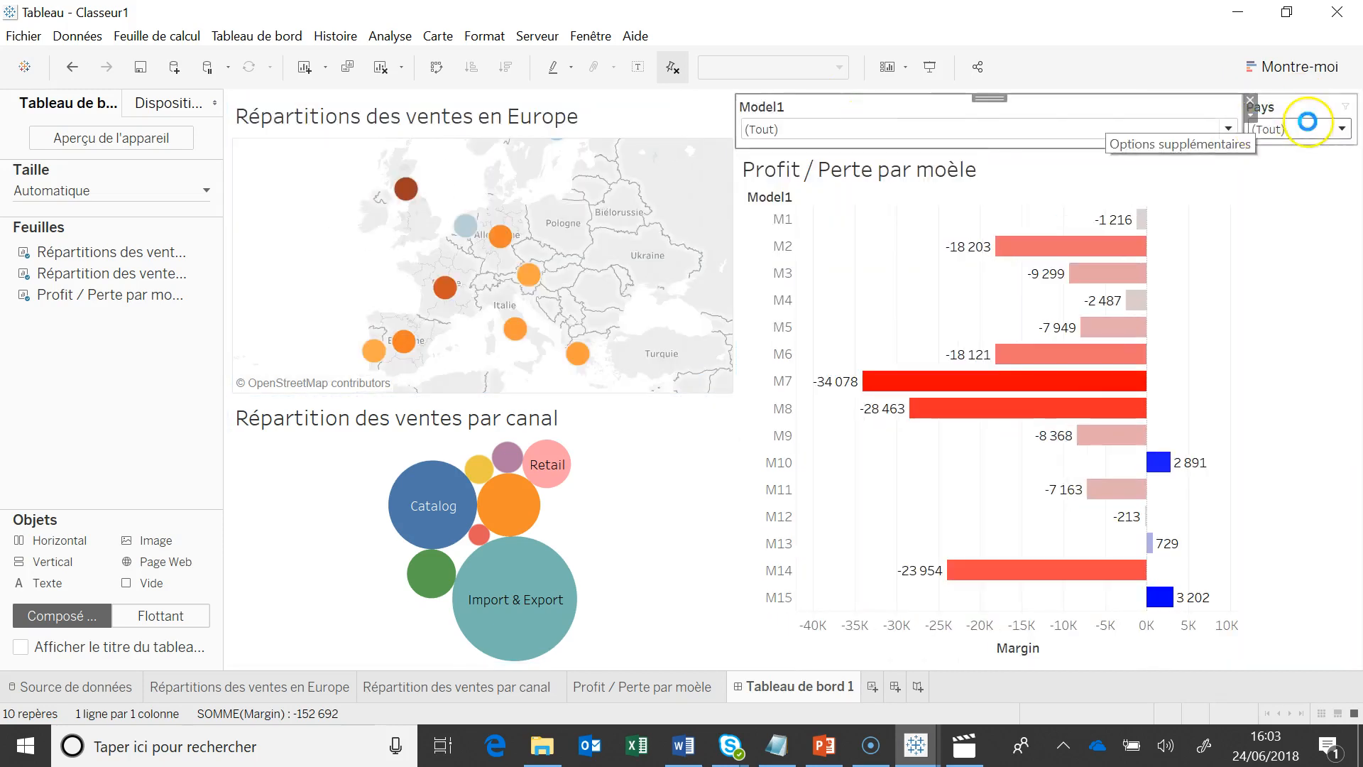
left_click(1289, 100)
left_click_drag(1299, 100, 1126, 125)
left_click_drag(1229, 134, 1065, 125)
Apply the Model1 filter also to the "Répartition des ventes par canal" and "Profit / Perte par moèle" worksheets.
left_click(964, 101)
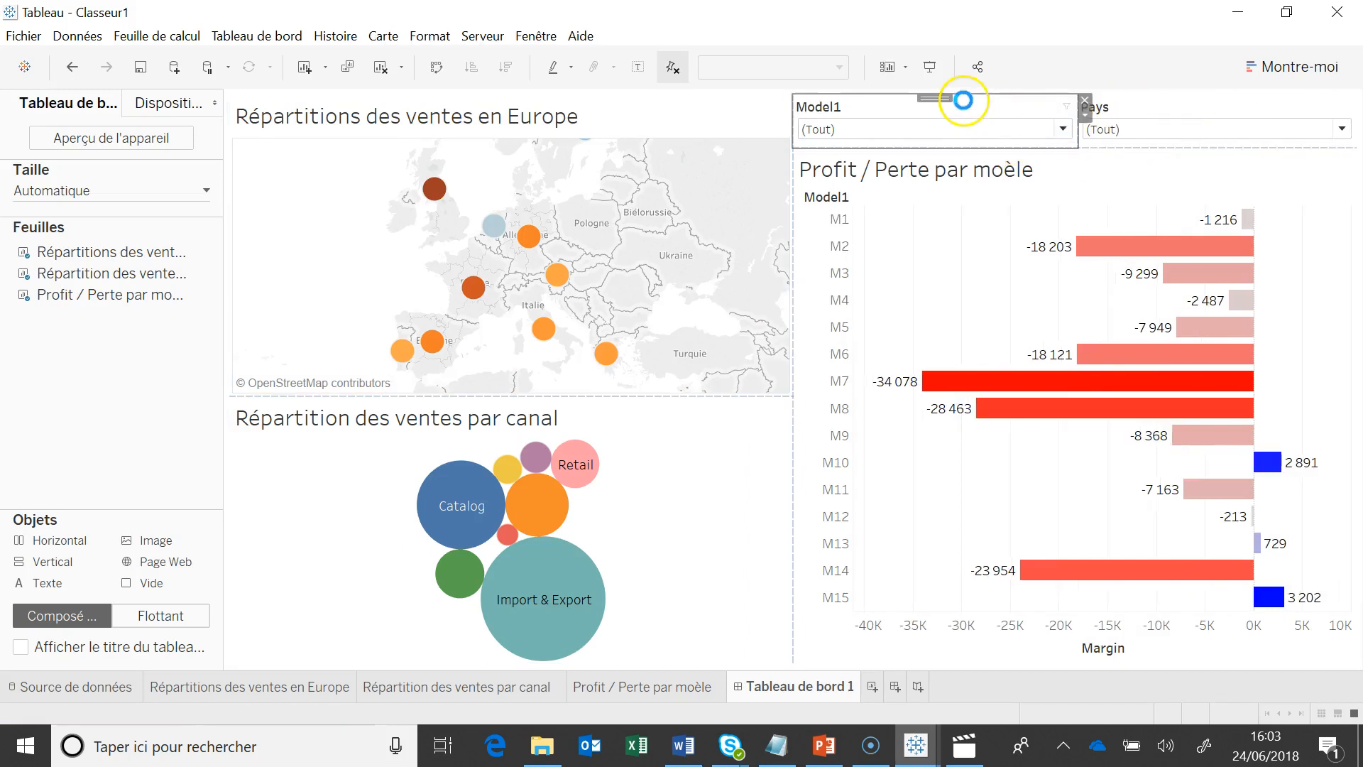
left_click(1085, 116)
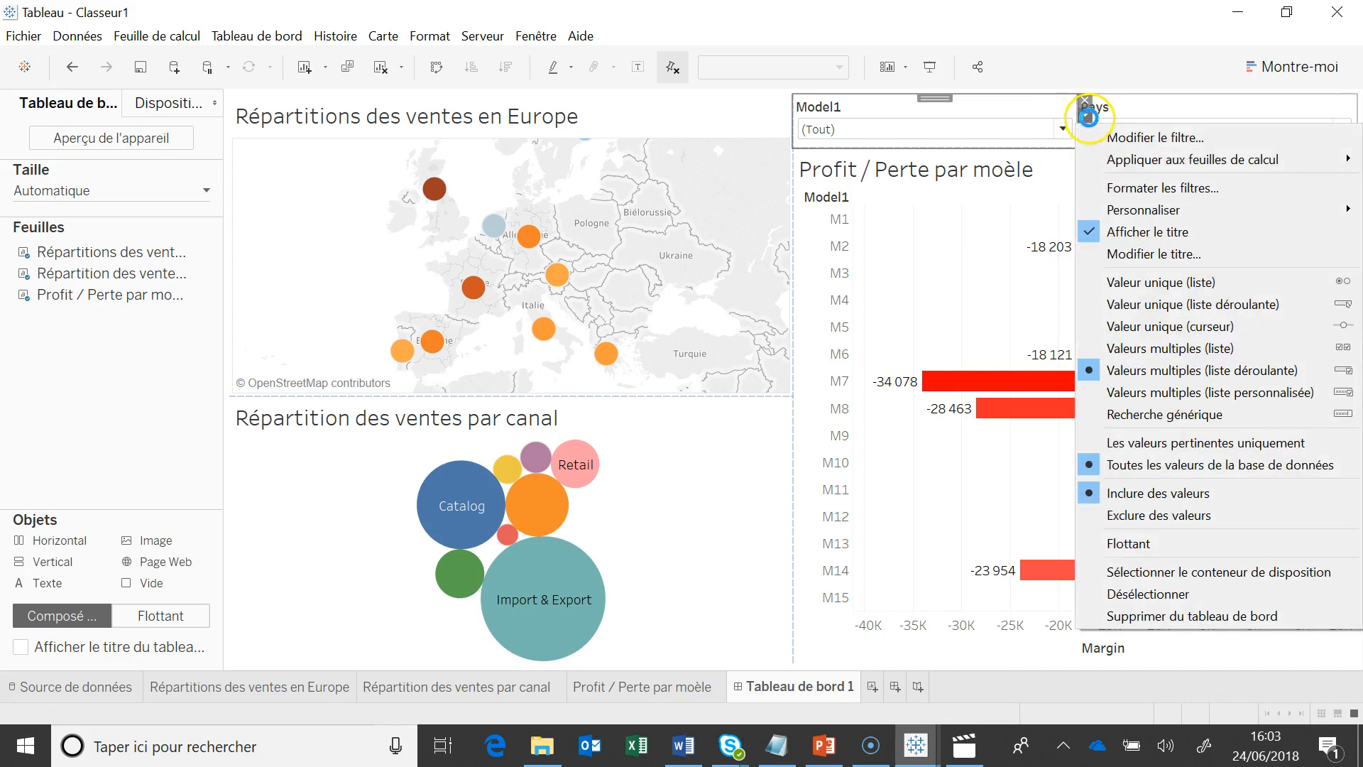
mouse_move(1115, 159)
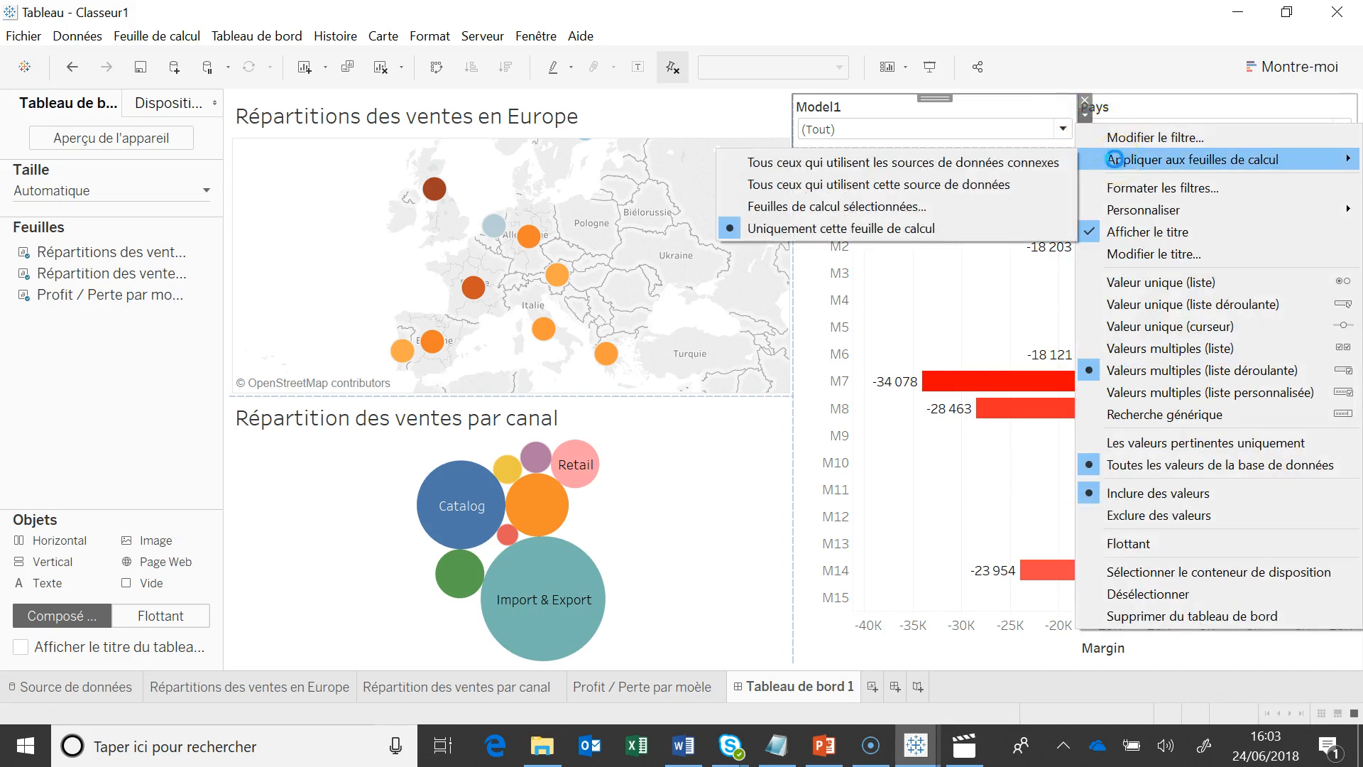
left_click(954, 204)
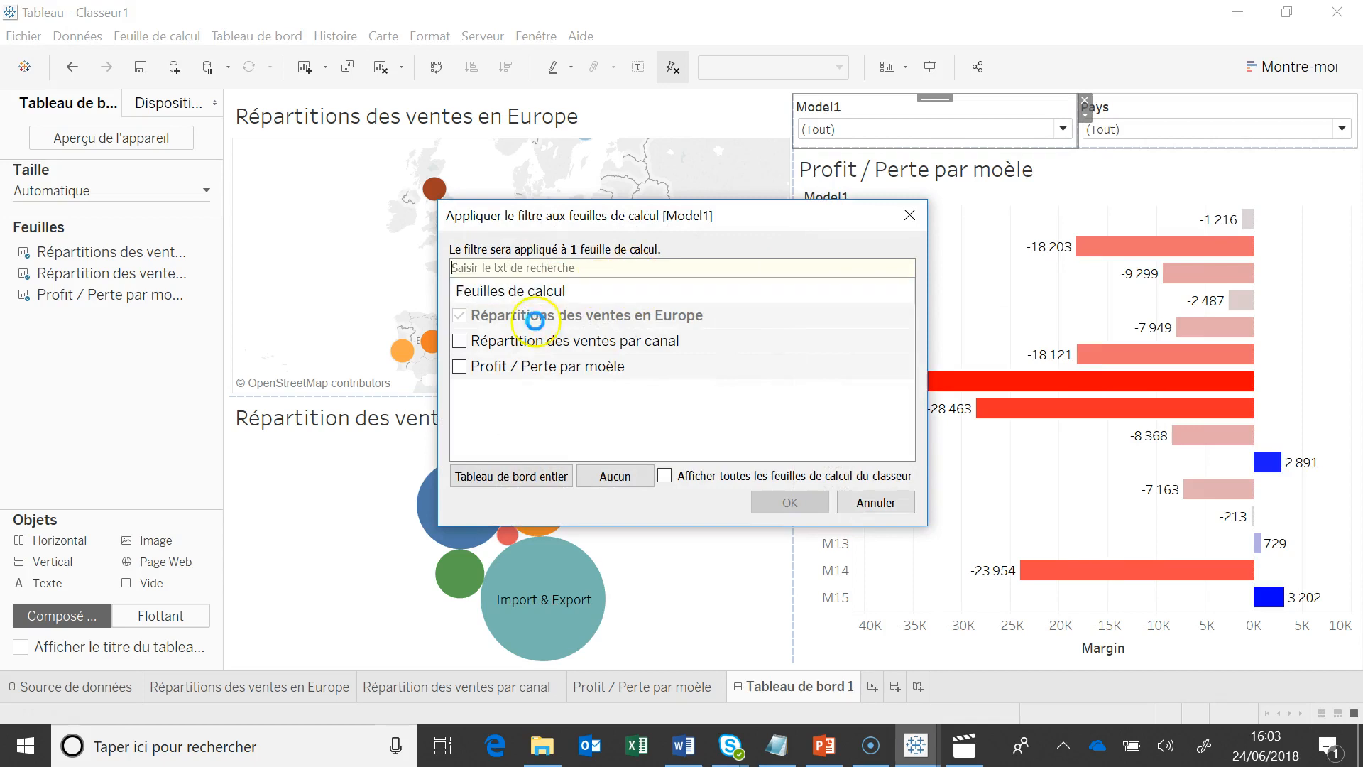
left_click(459, 341)
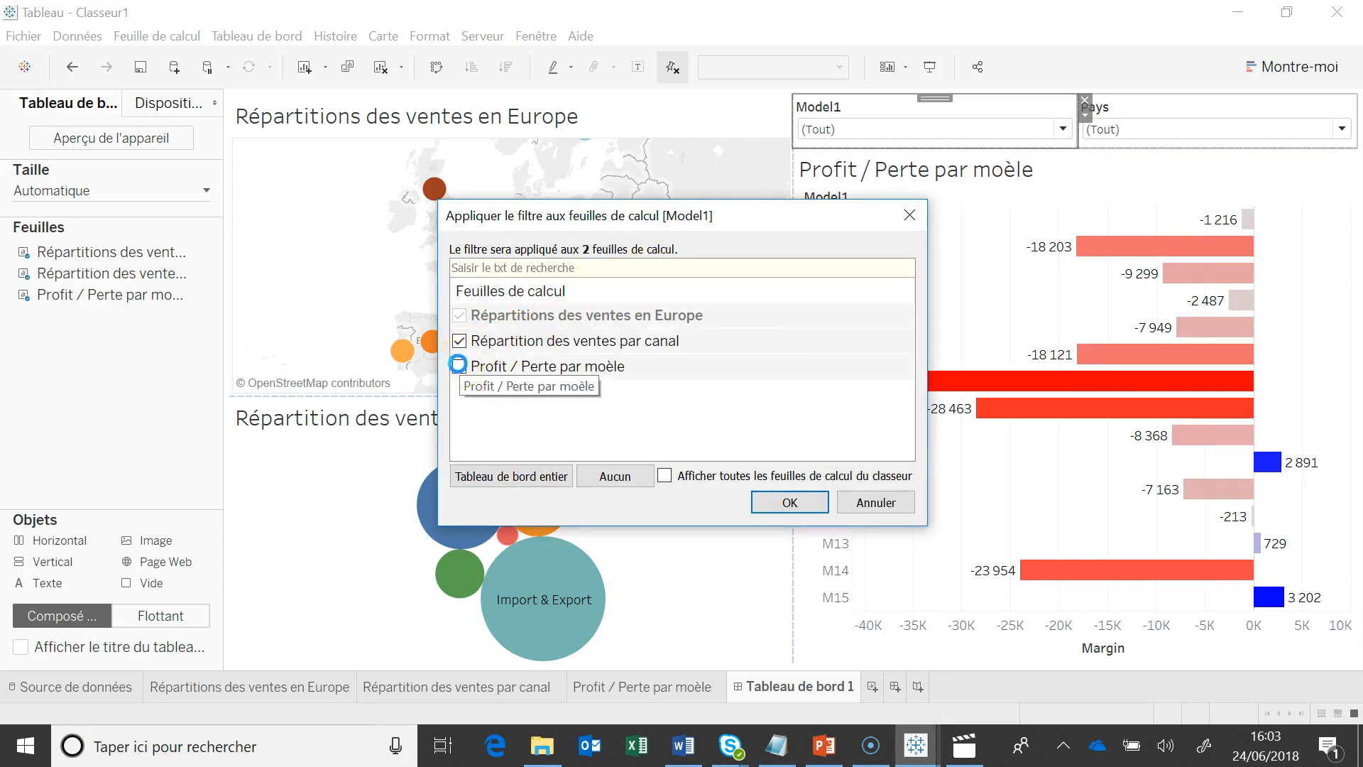
left_click(460, 366)
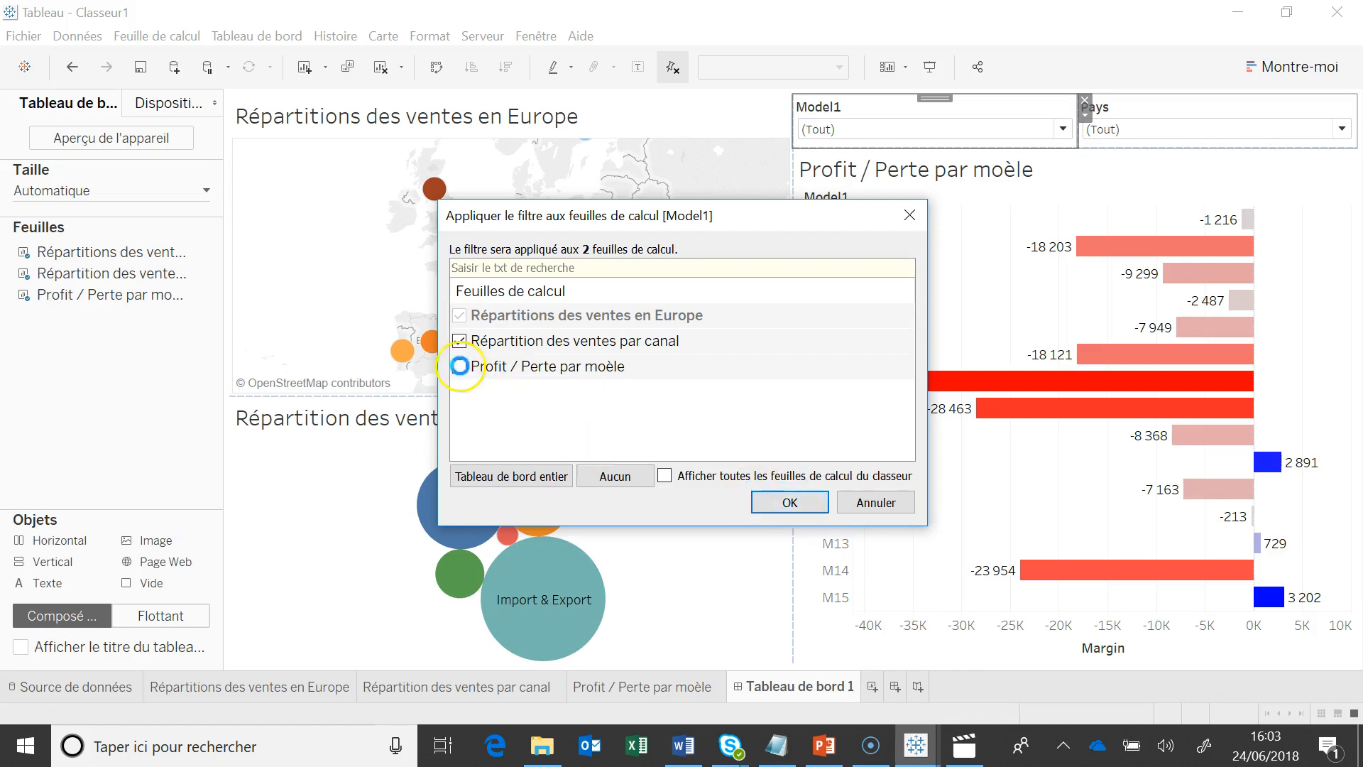
left_click(787, 500)
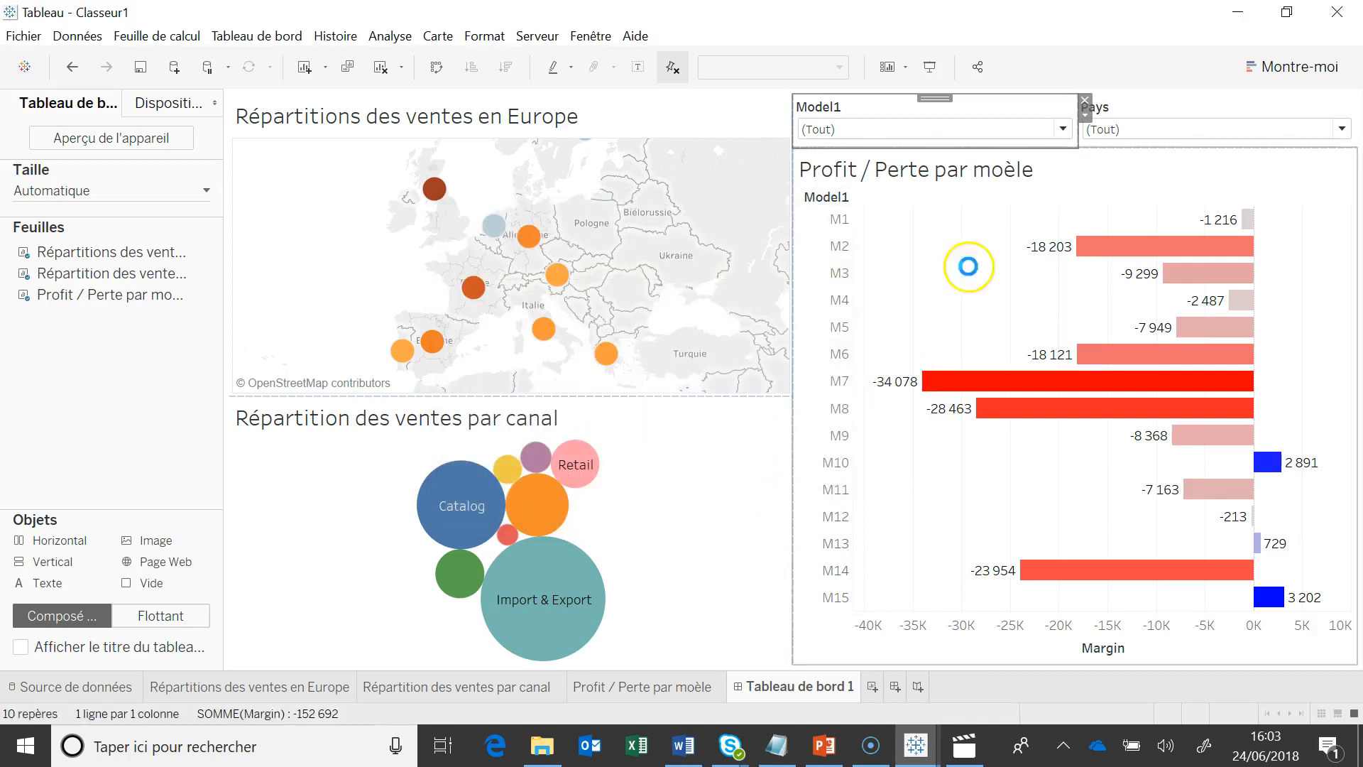
Apply the Pays filter also to the "Répartition des ventes par canal" and "Profit / Perte par moèle" worksheets.
left_click(1128, 110)
left_click(1070, 113)
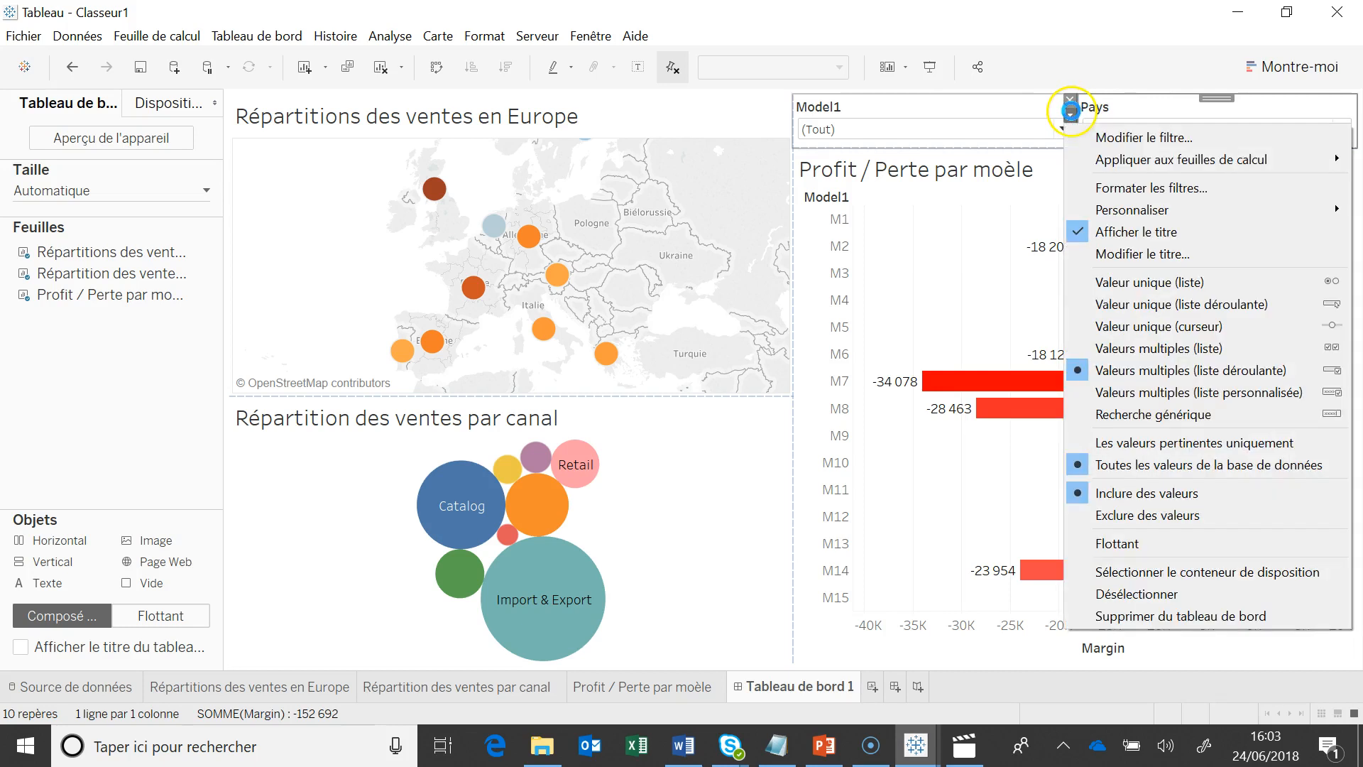
left_click(880, 204)
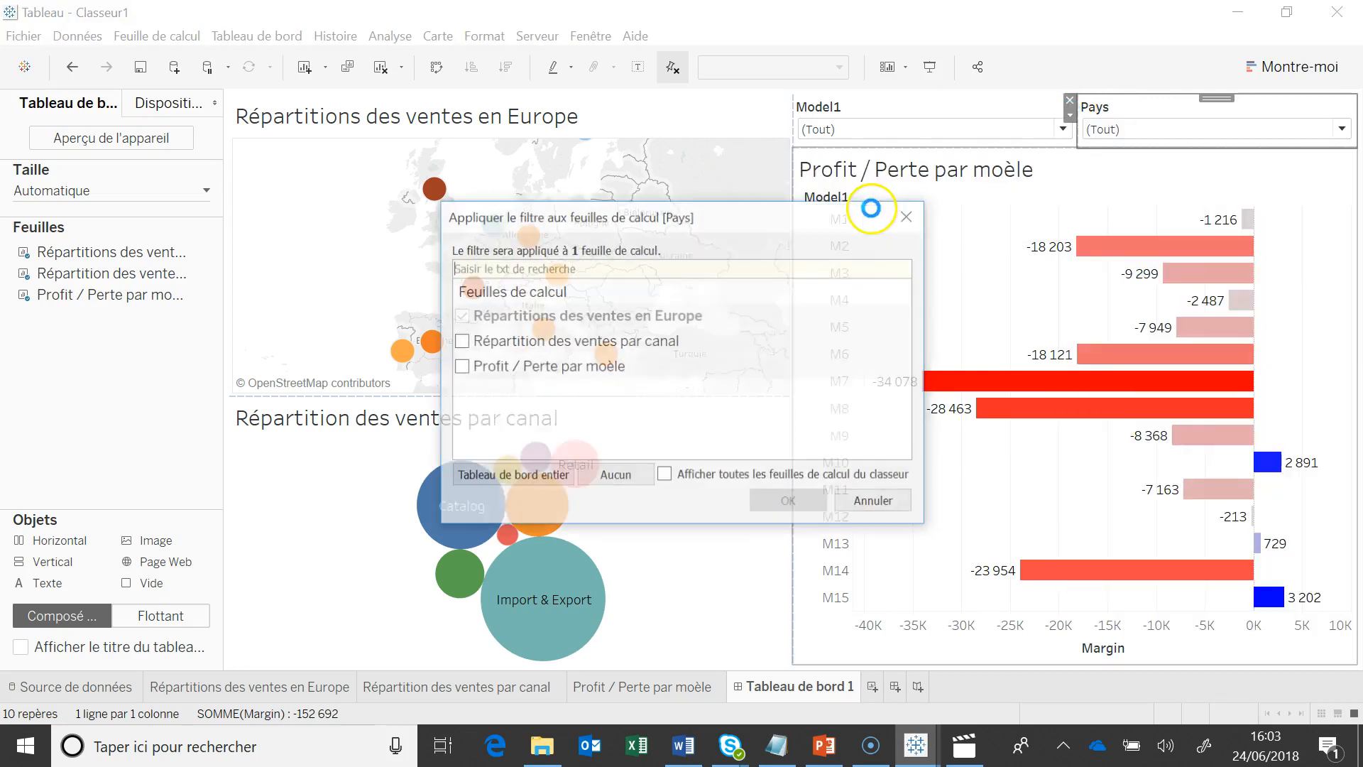
left_click(459, 340)
left_click(460, 366)
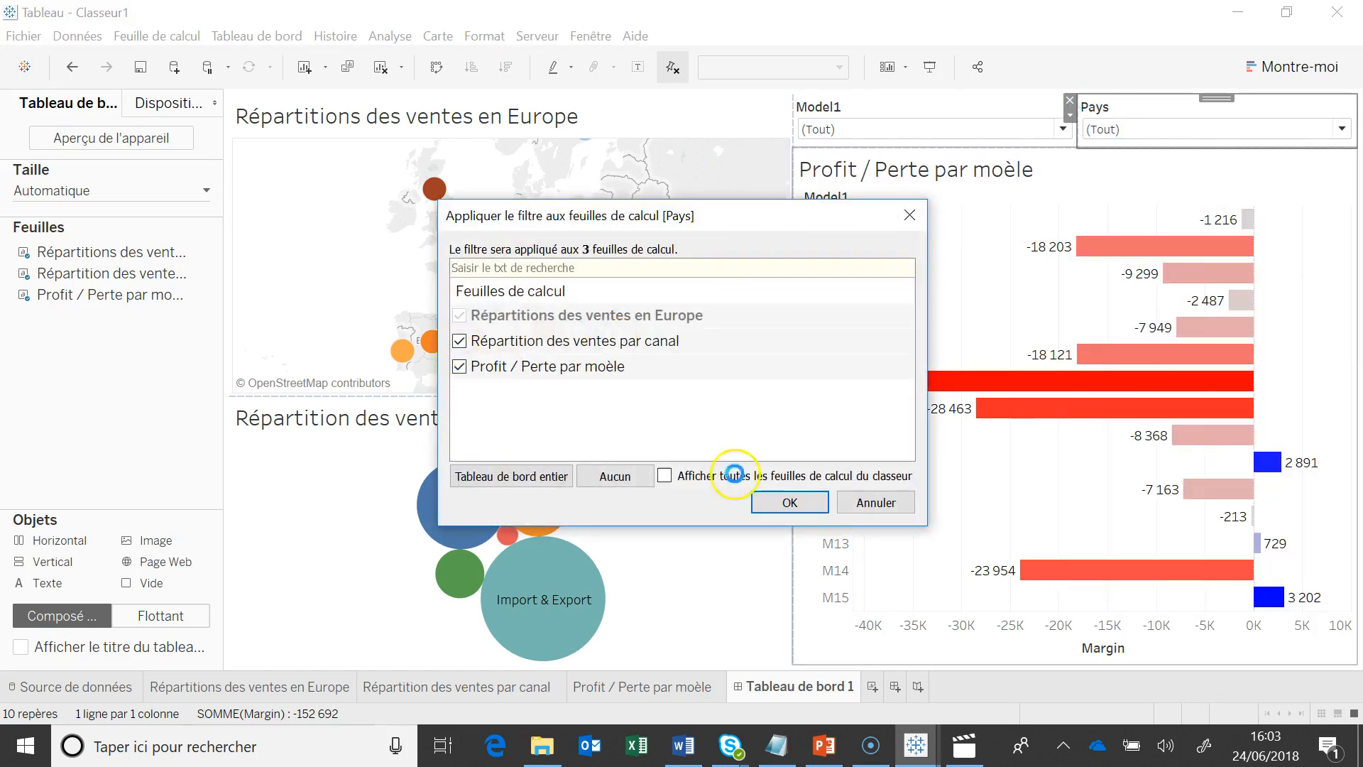
left_click(790, 502)
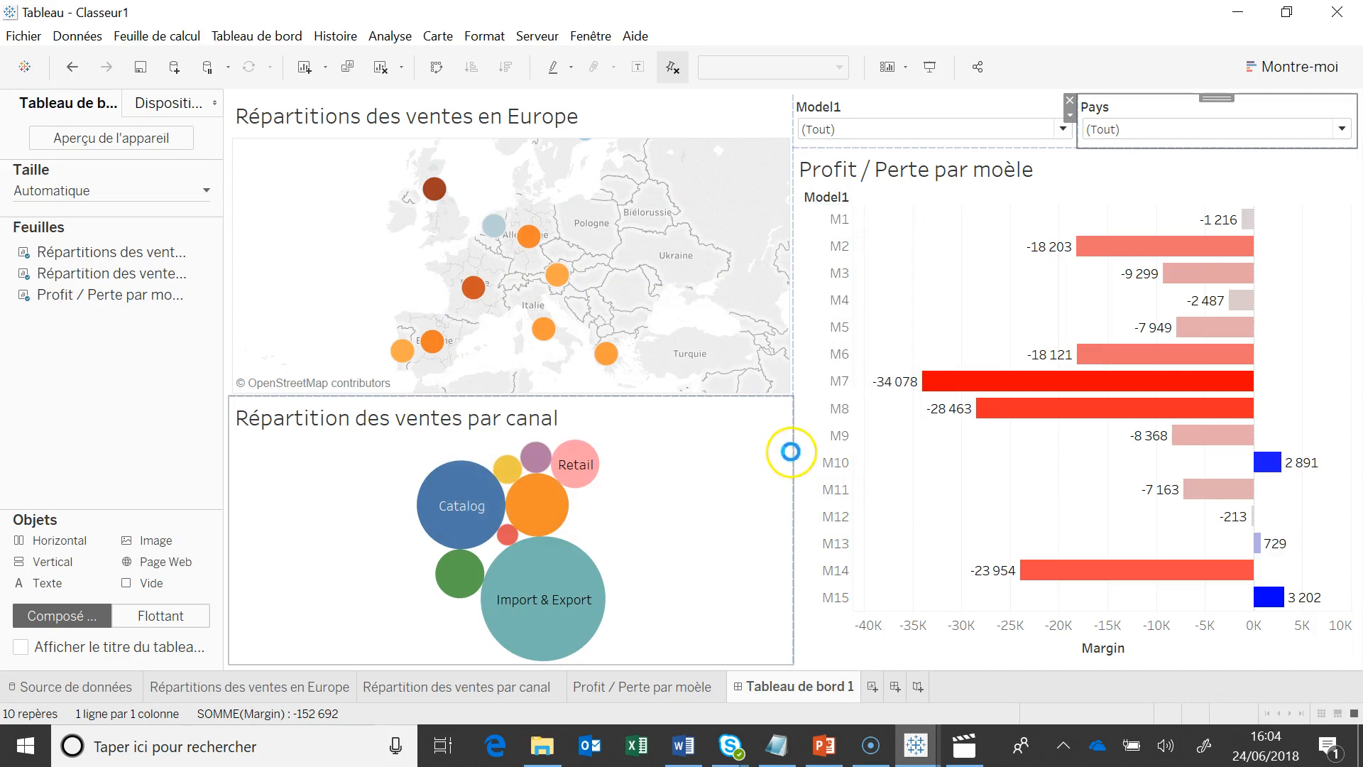
Deselect all countries in the dashboard's Pays filter.
left_click(1106, 125)
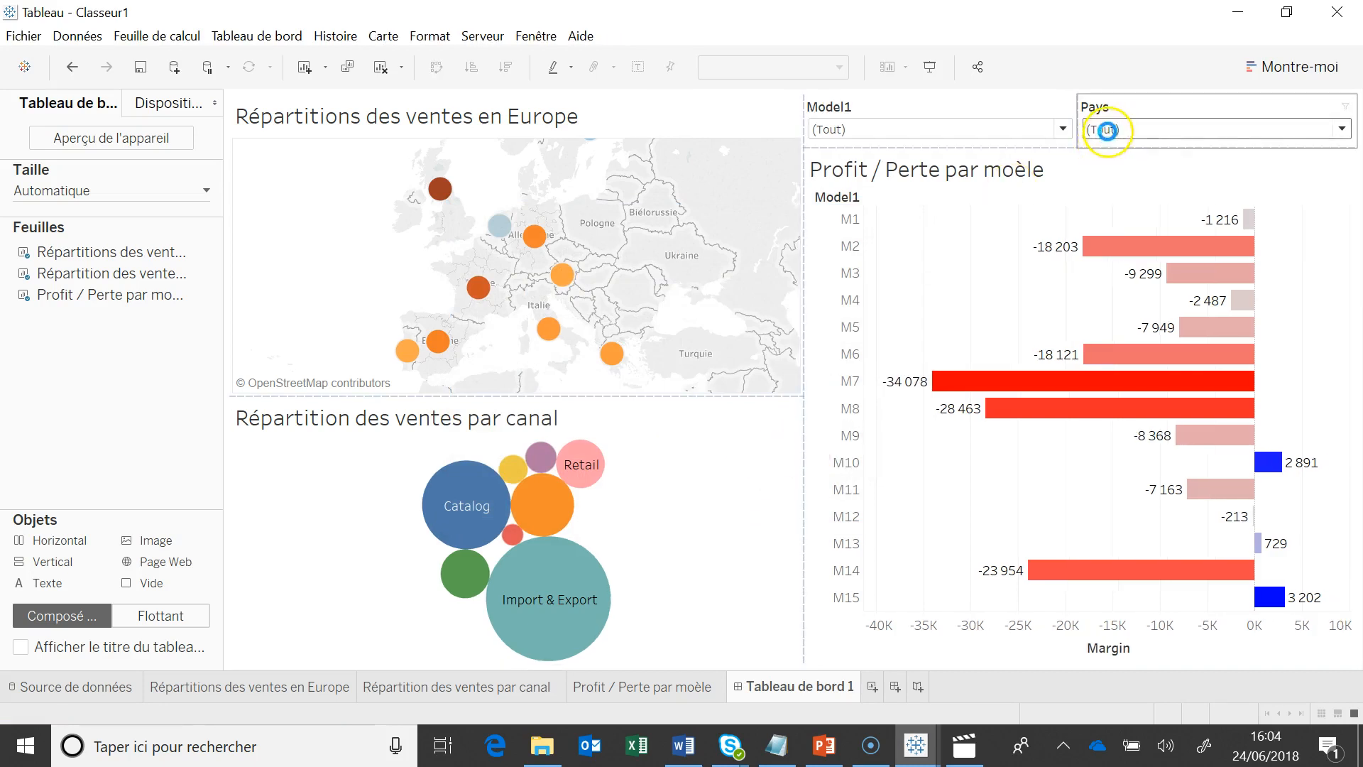
left_click(1108, 125)
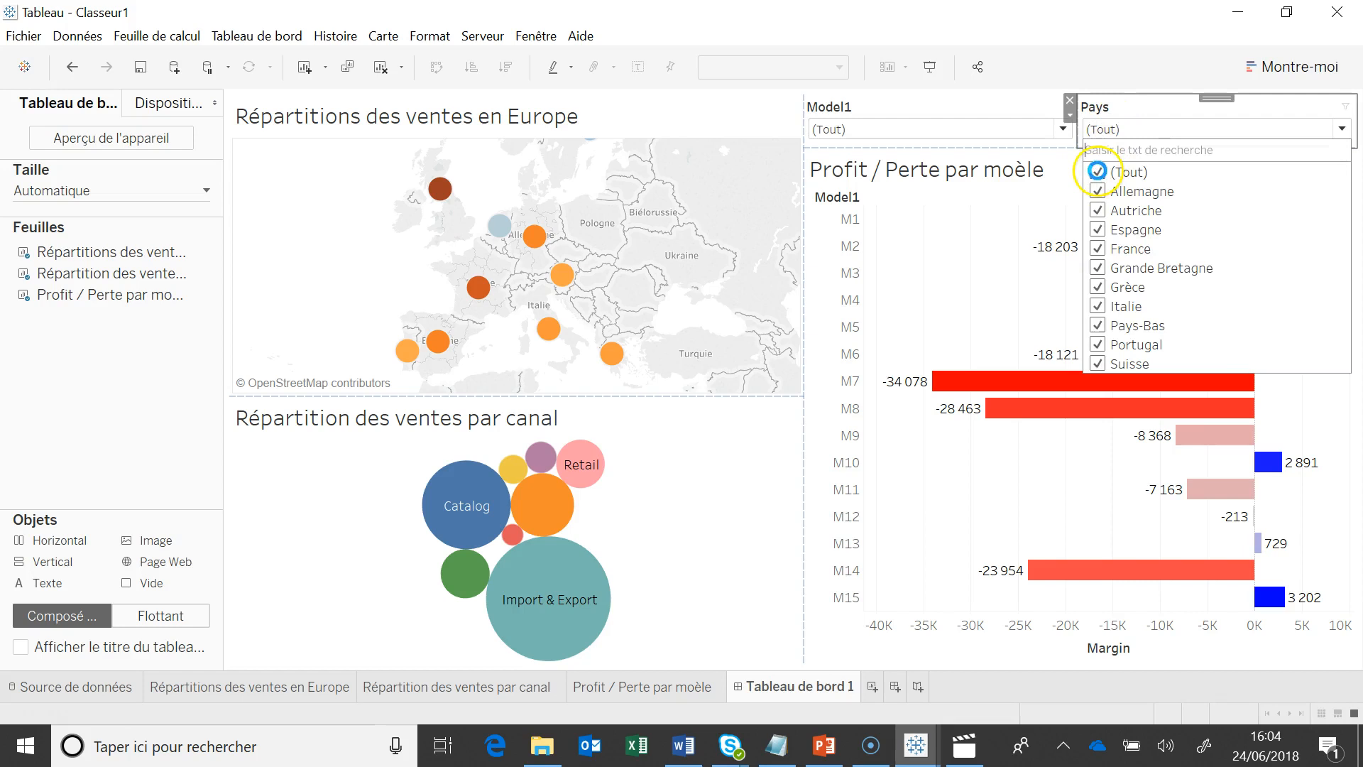
left_click(1097, 169)
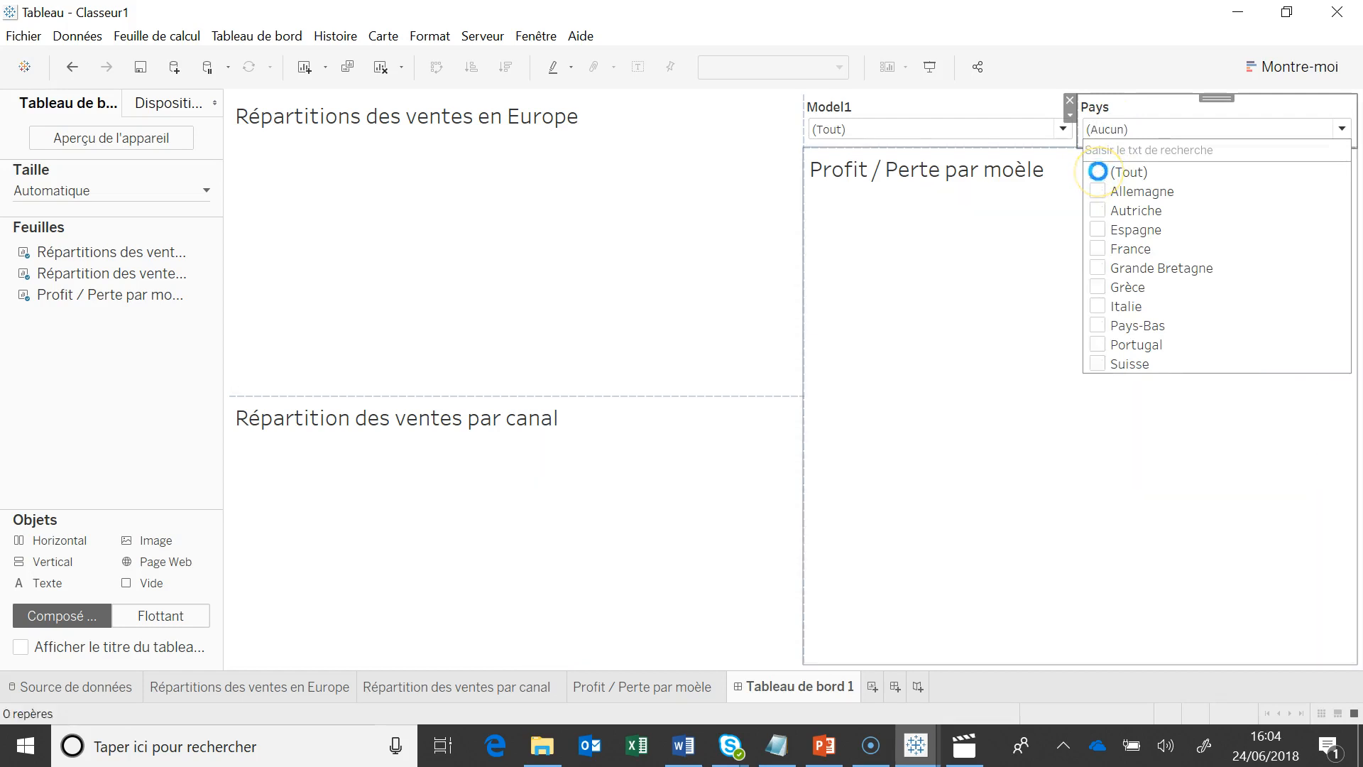
left_click(1097, 171)
left_click(1099, 173)
Select Allemagne, Autriche, Espagne, France, Grande Bretagne, Grèce and Italie in the Pays filter.
left_click(1098, 190)
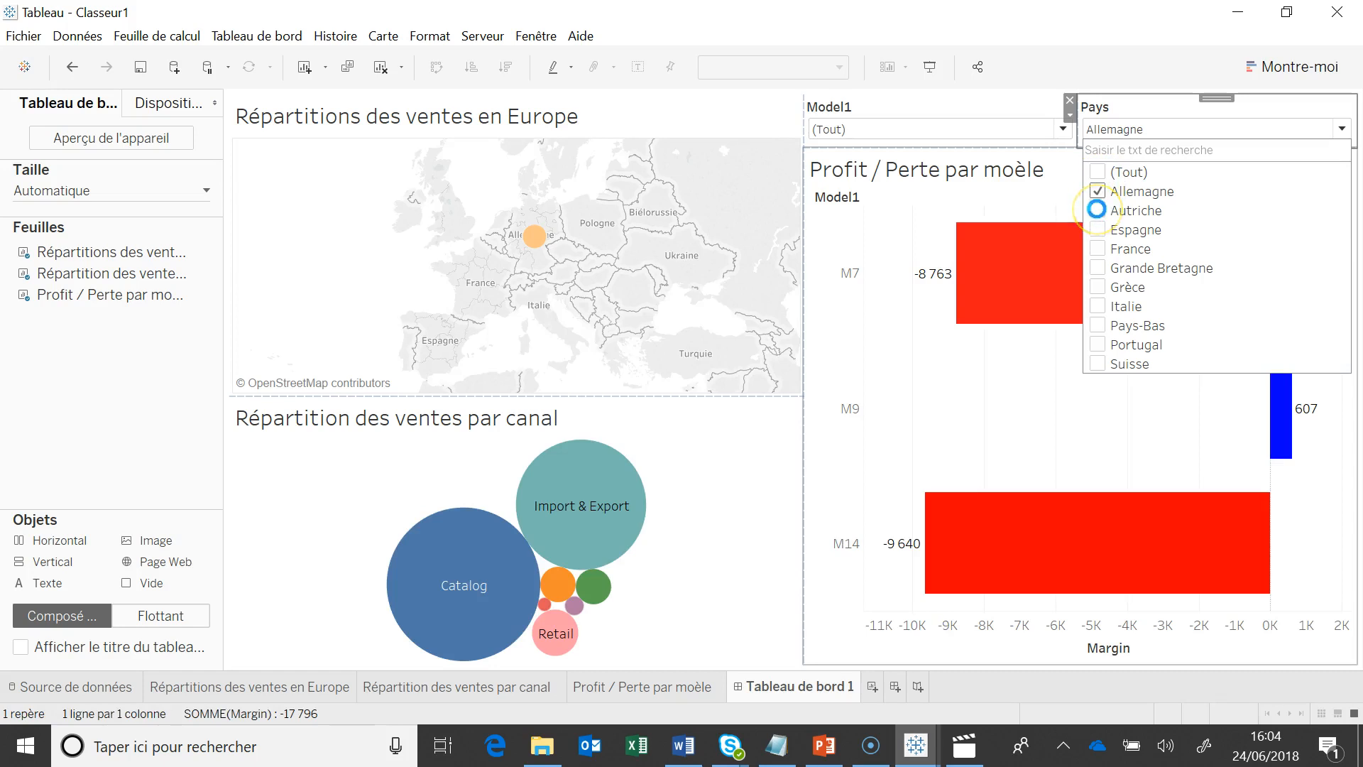
left_click(1097, 210)
left_click(1096, 229)
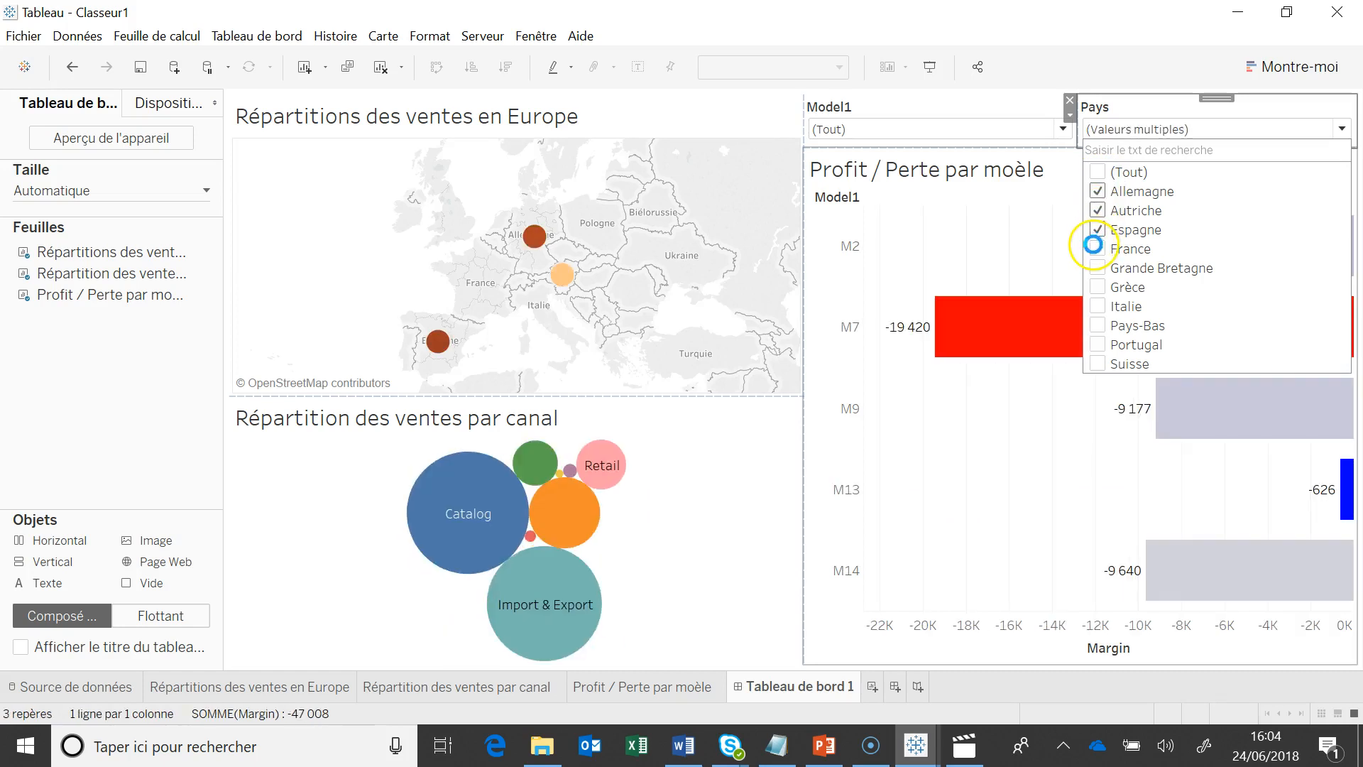
left_click(1097, 248)
left_click(1095, 268)
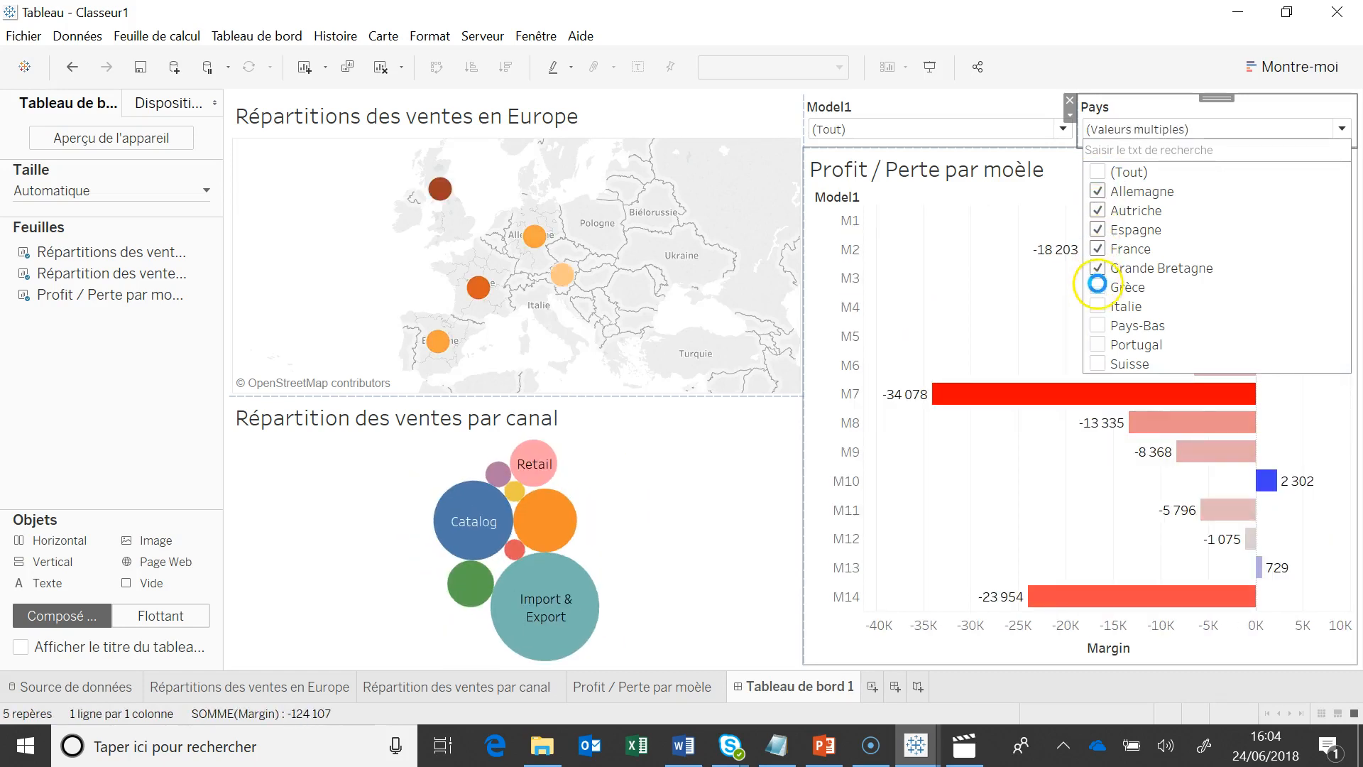
left_click(1097, 286)
left_click(1097, 304)
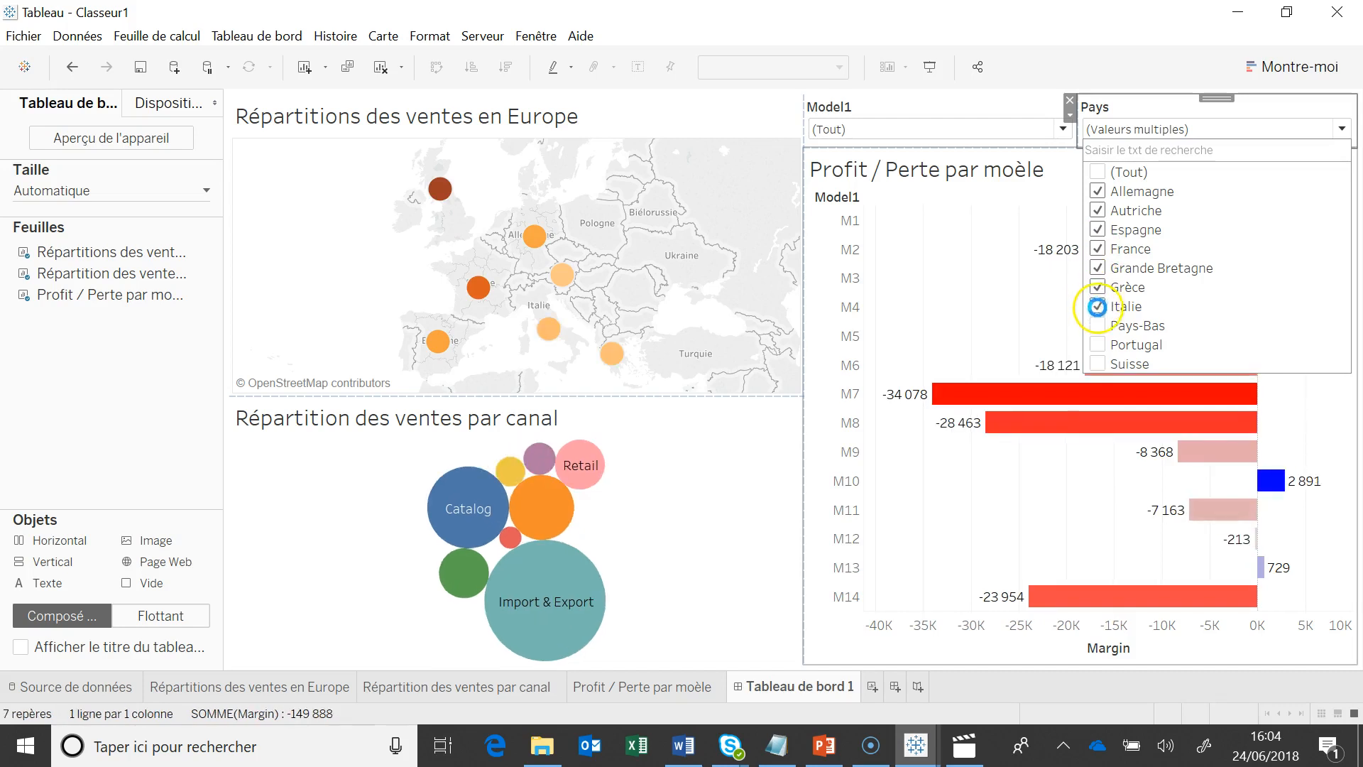
left_click(1123, 98)
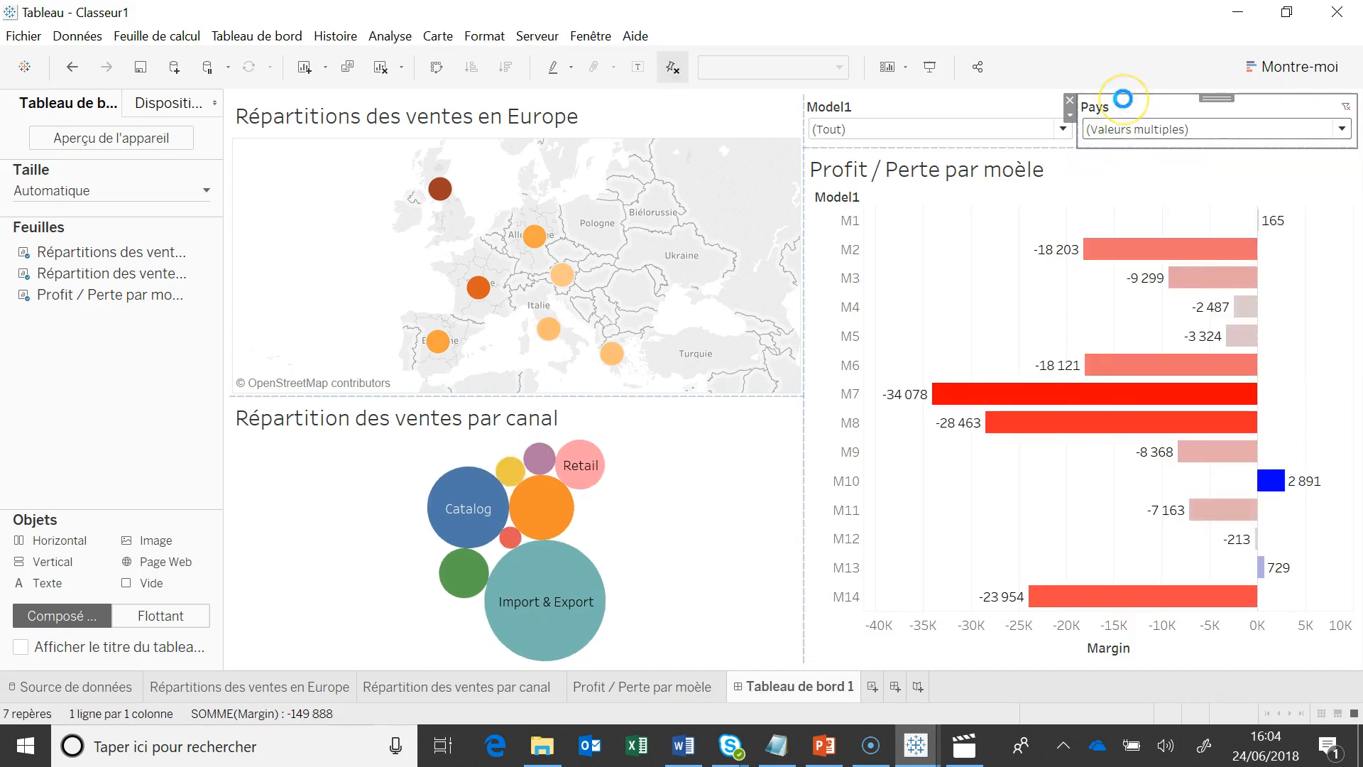